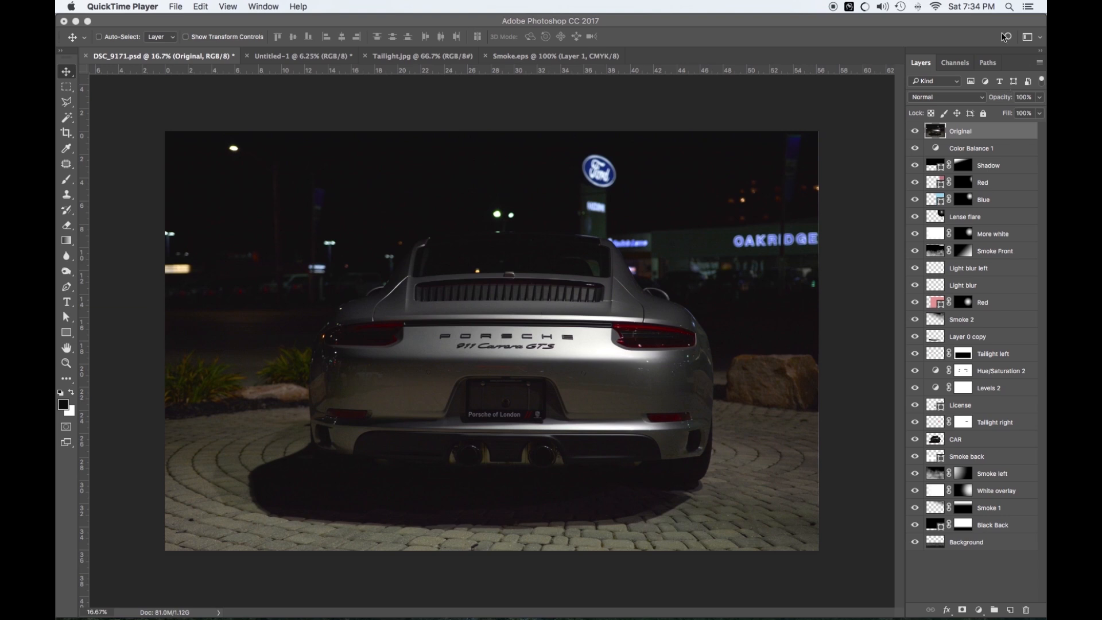
Step: Toggle the Original layer's visibility to compare the unedited night photo with the finished composite
left_click(979, 137)
left_click(914, 131)
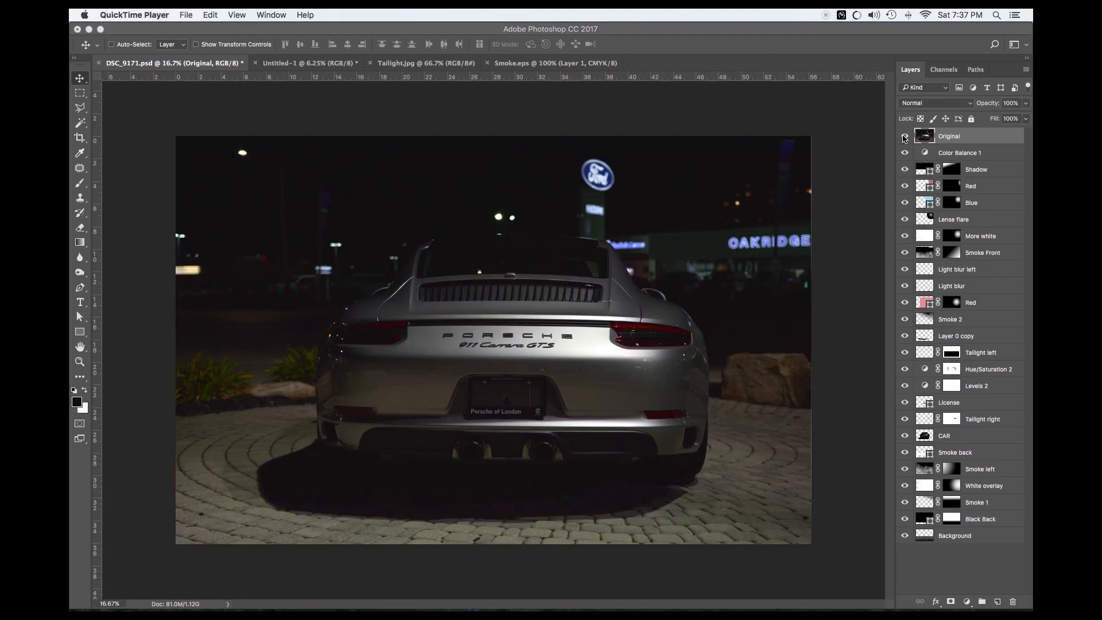
left_click(915, 135)
left_click(905, 139)
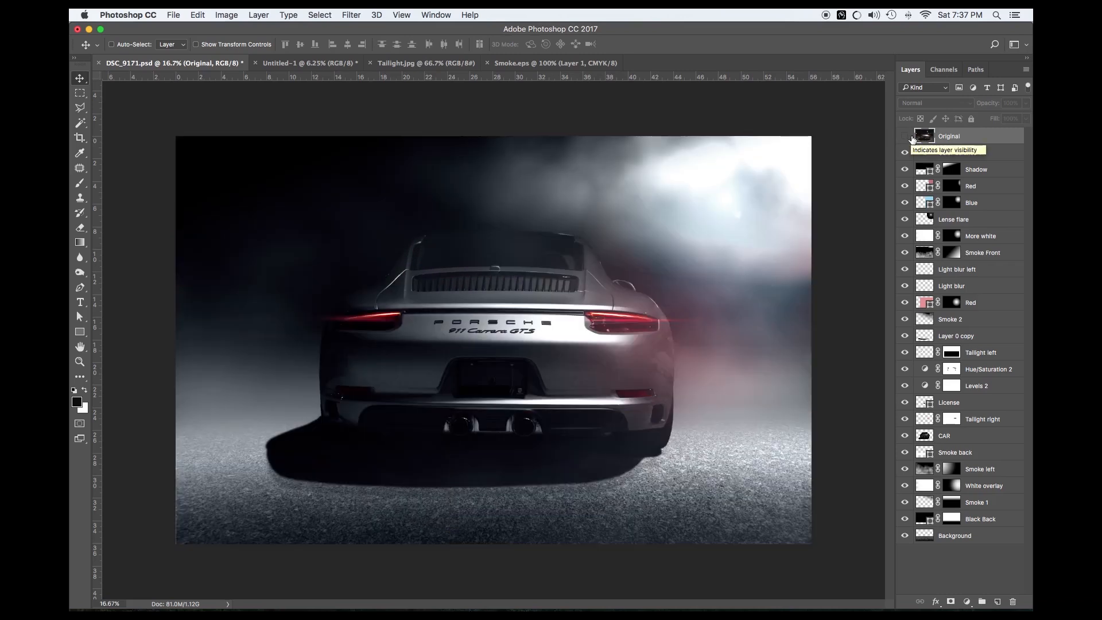
left_click(905, 137)
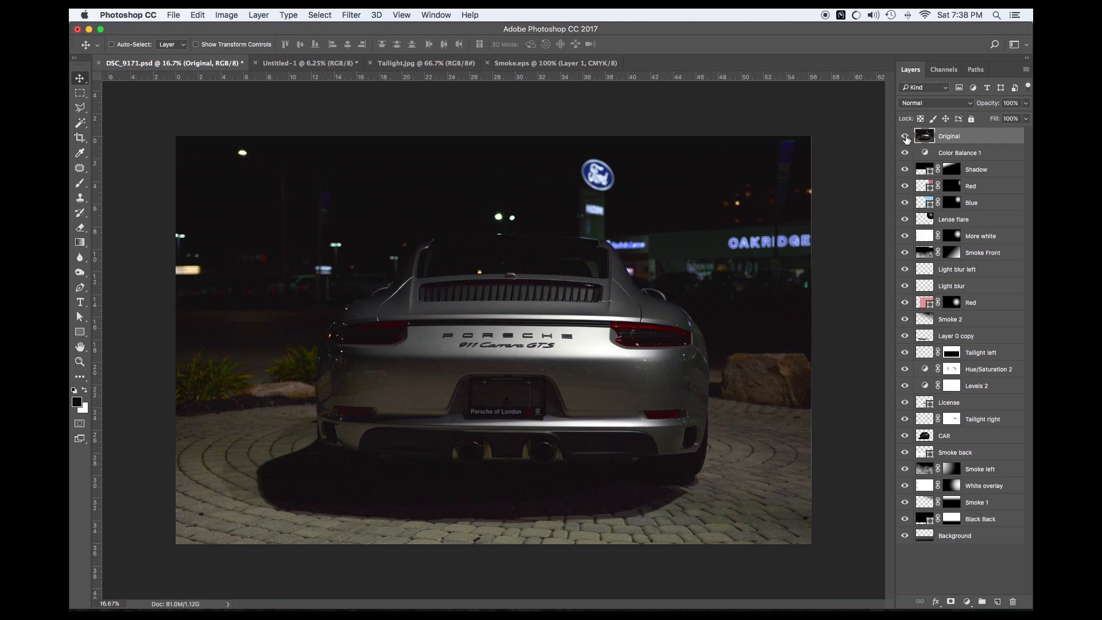
Step: Clone out the red reflections above the licence plate and the specks to their right on the Original layer, using a soft 87 px brush
key("super")
key("super+equal")
mouse_move(456, 420)
left_mouse_down()
mouse_move(560, 416)
mouse_move(447, 406)
mouse_move(455, 384)
mouse_move(448, 431)
left_mouse_up()
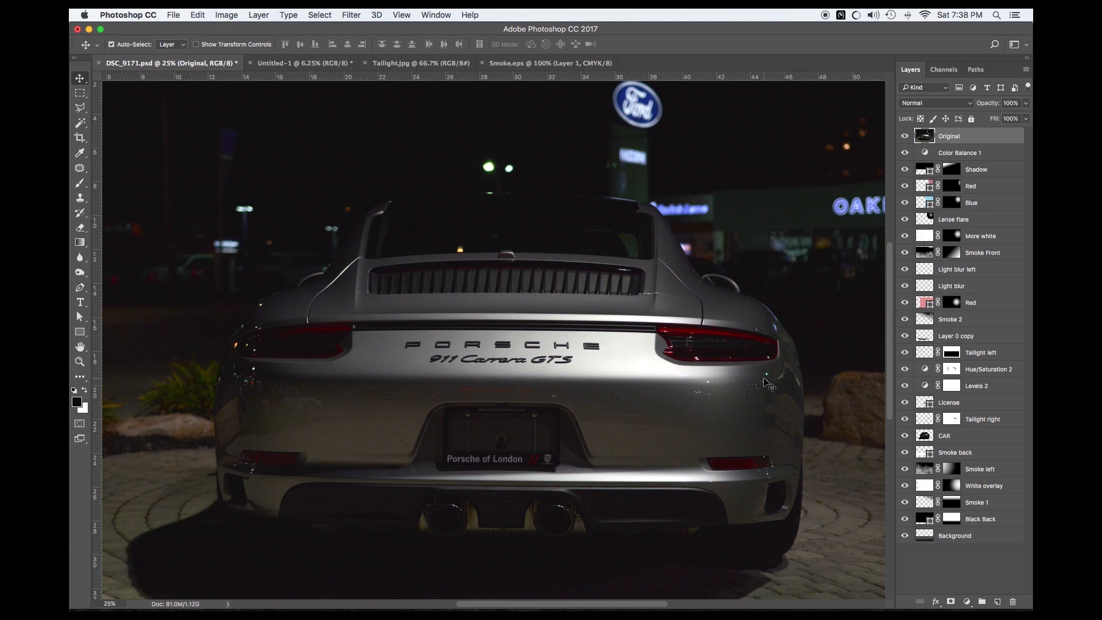
key("super+0")
key("super+equal")
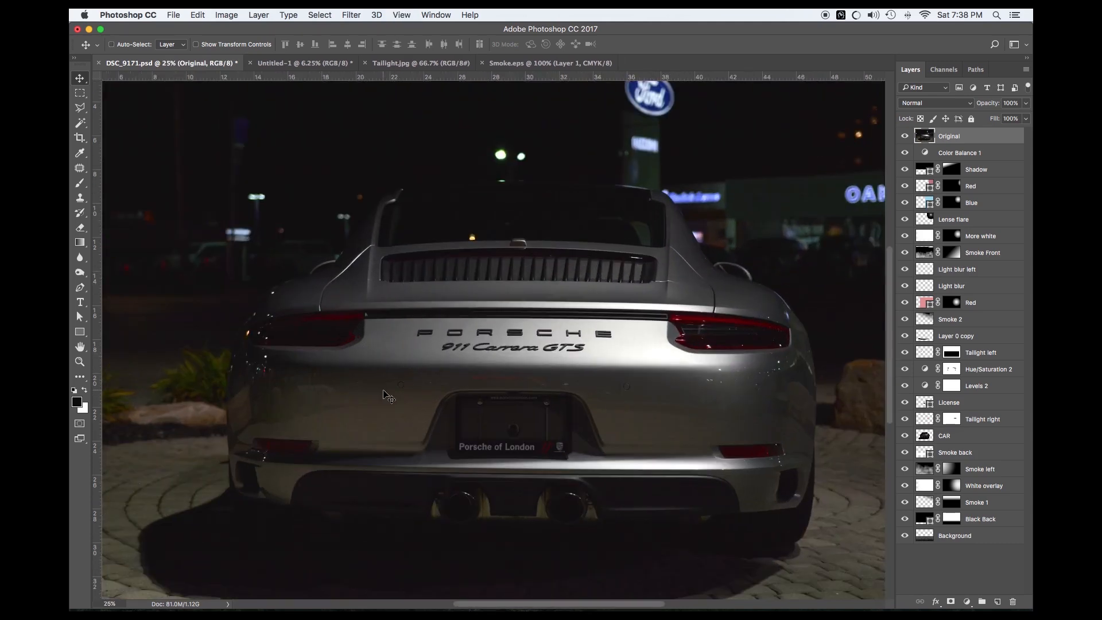
key("super+equal")
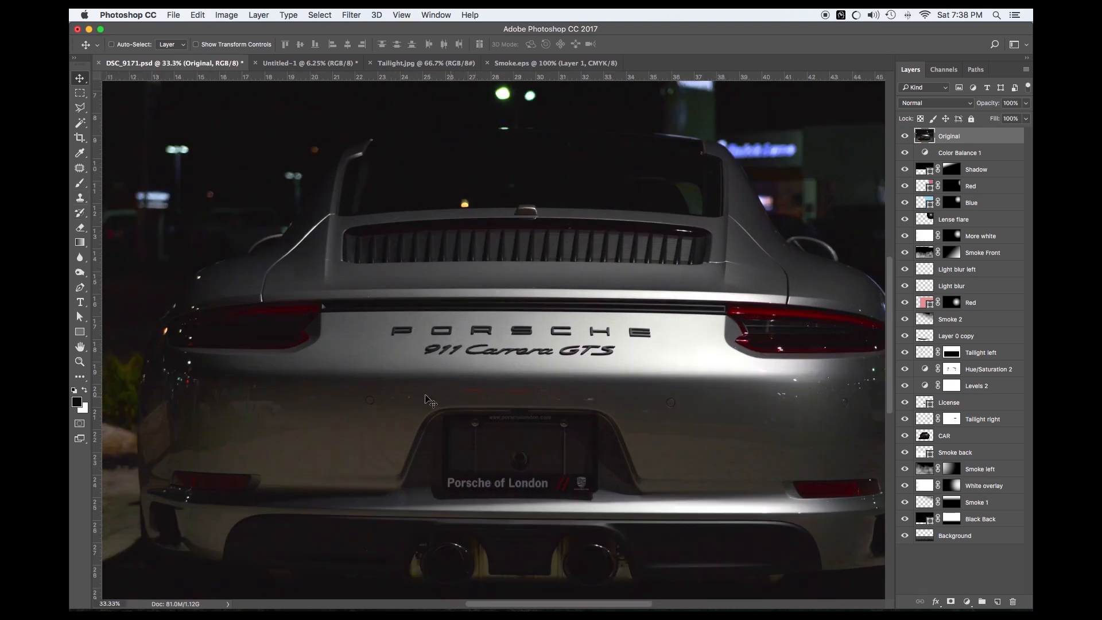
mouse_move(736, 401)
left_mouse_down()
mouse_move(608, 402)
mouse_move(680, 405)
left_mouse_up()
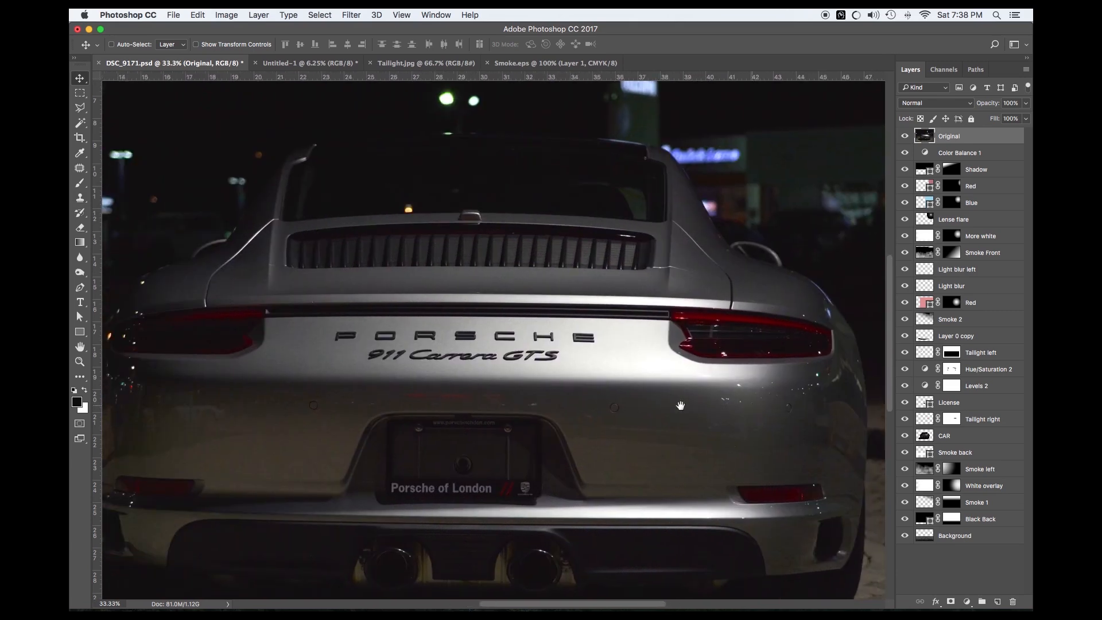
left_click(80, 198)
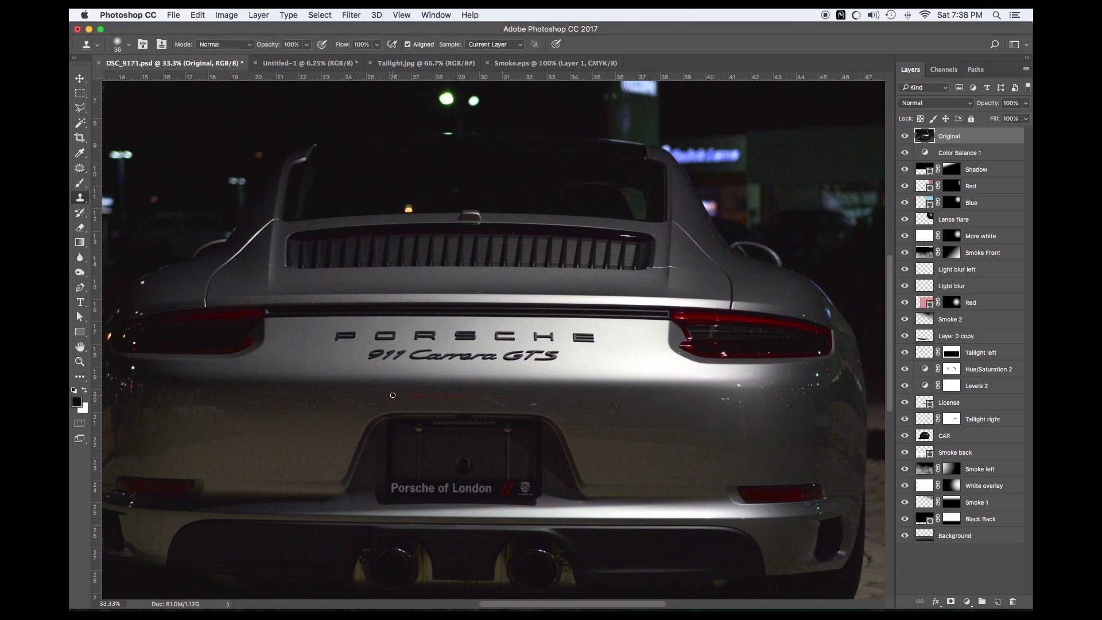
right_click(392, 395)
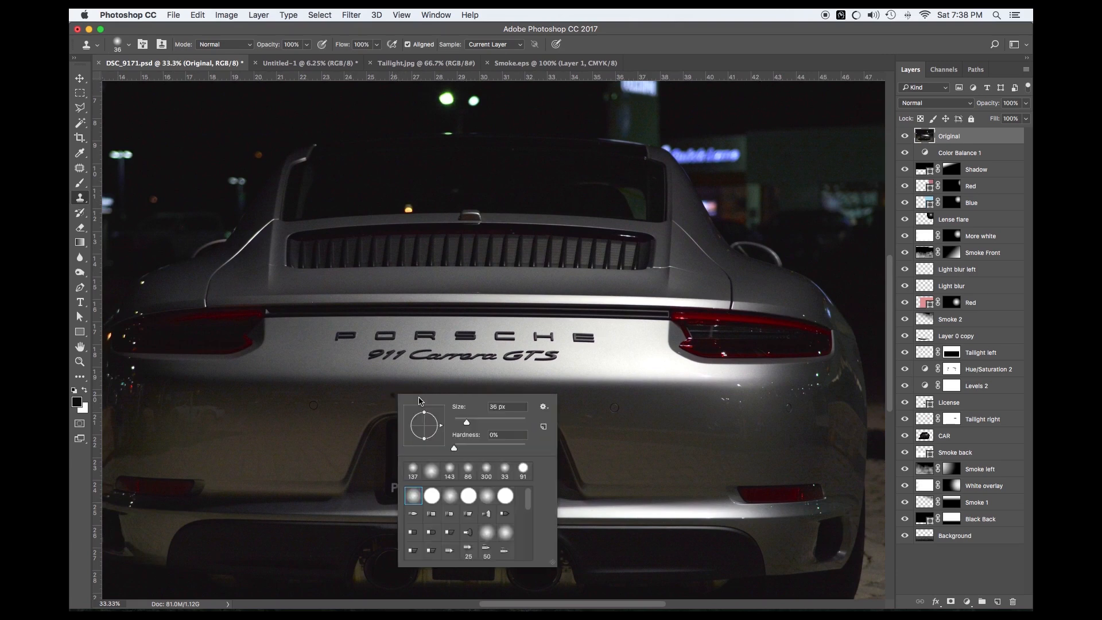
left_click_drag(480, 422, 484, 423)
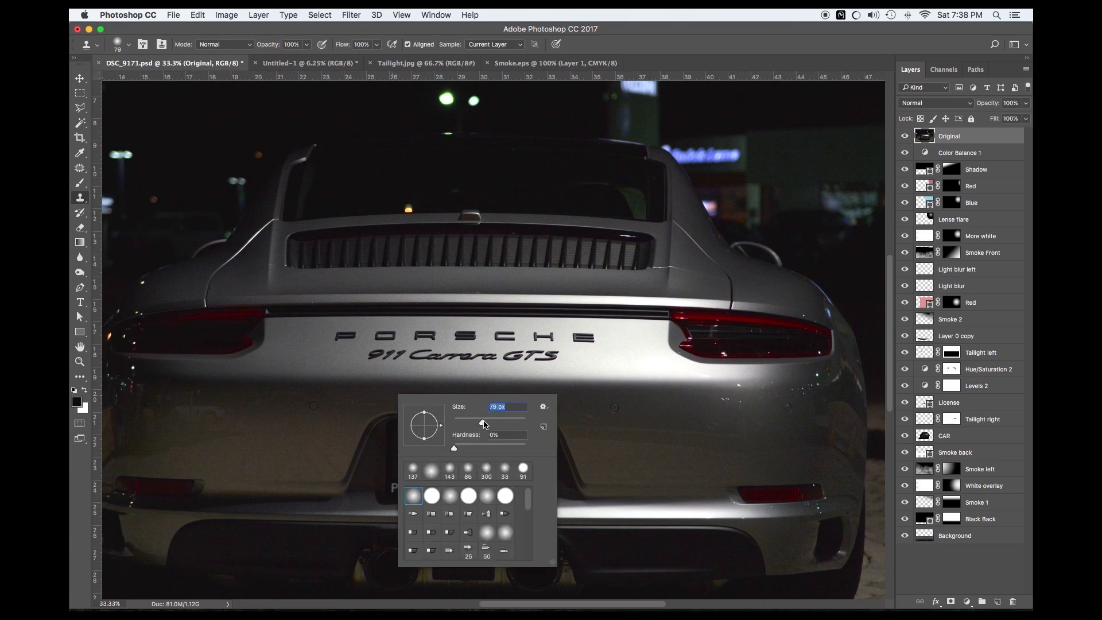
left_click(386, 395)
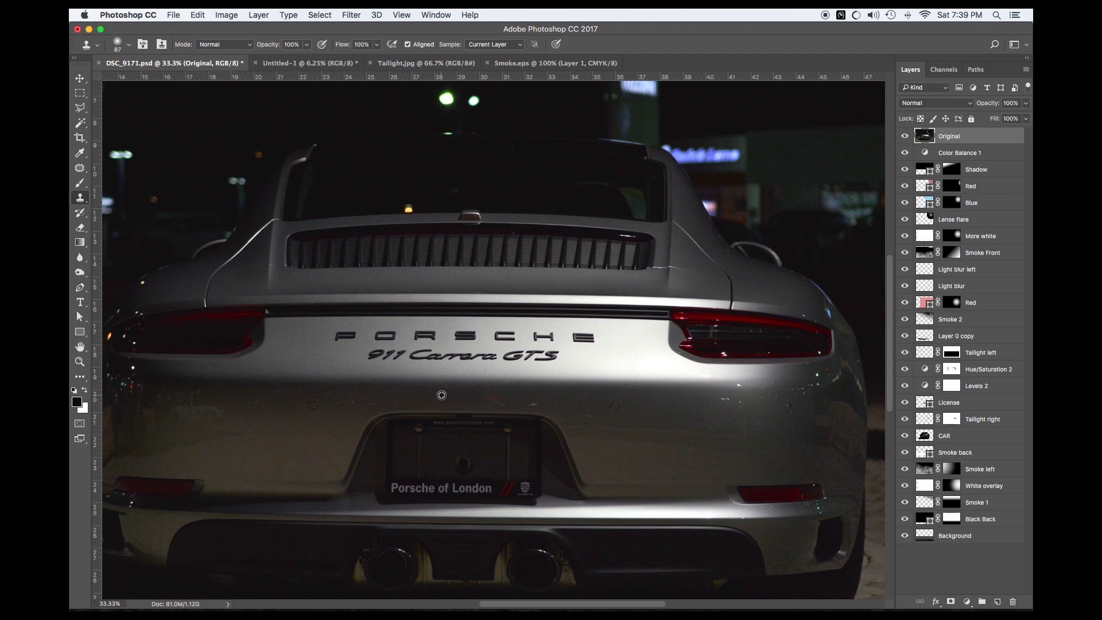
left_click_drag(500, 397, 485, 398)
left_click(460, 394, "alt")
left_click(705, 399, "alt")
left_click(724, 400)
Step: Repair the light specks and blemishes on the bumper below the right taillight with the Patch tool, using cleaner paint nearby
mouse_move(357, 365)
left_mouse_down()
mouse_move(335, 349)
mouse_move(345, 367)
left_mouse_up()
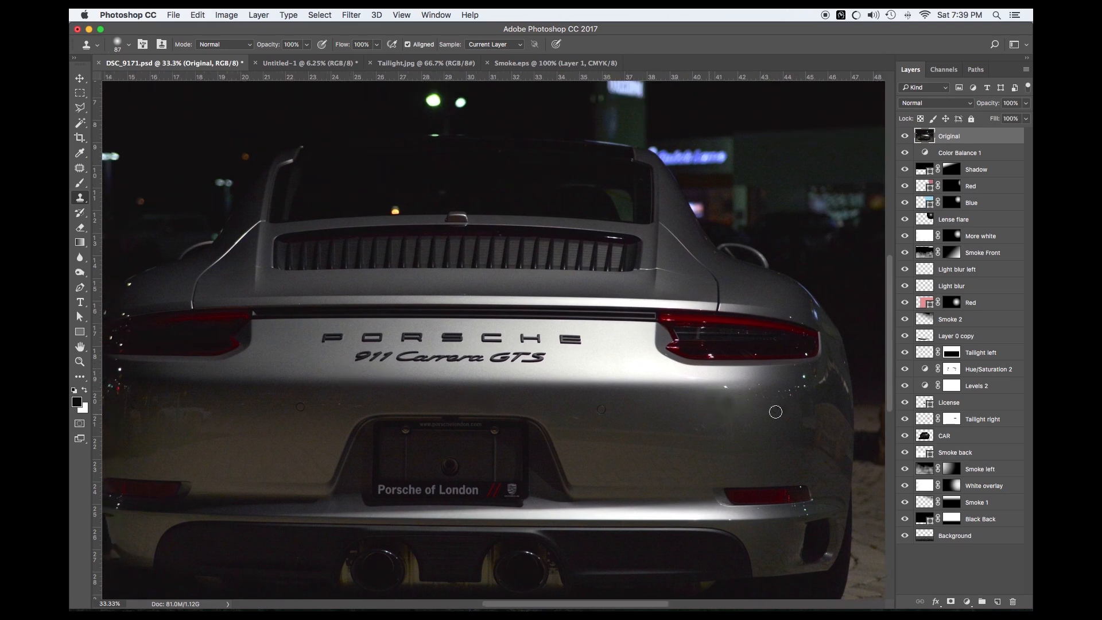
left_click(79, 171)
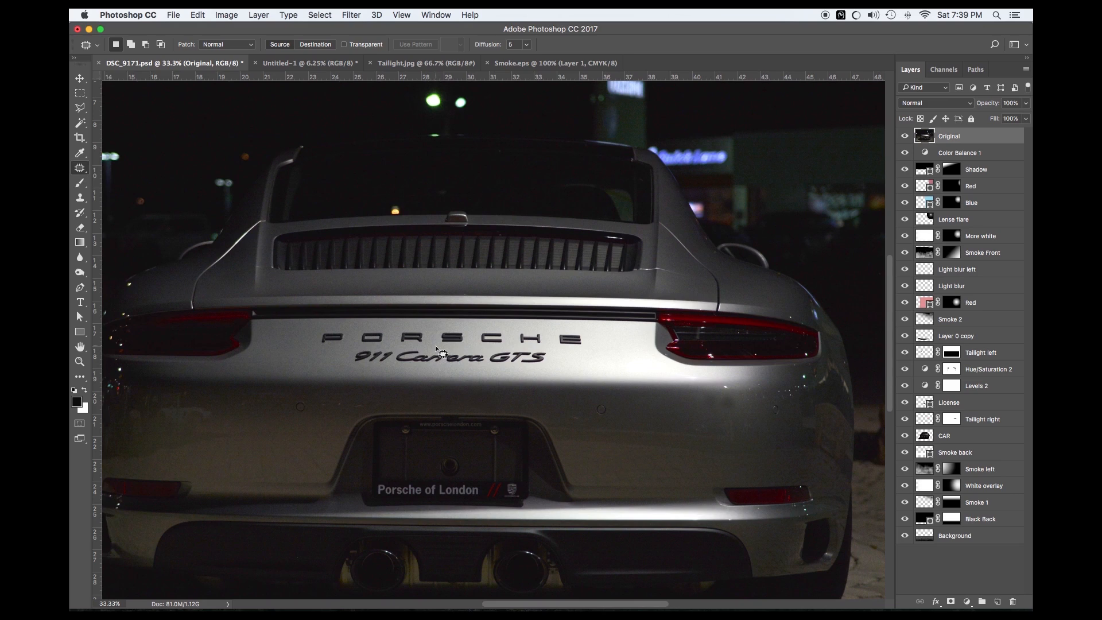
left_click_drag(721, 385, 724, 387)
mouse_move(725, 390)
left_mouse_down()
mouse_move(700, 396)
mouse_move(694, 377)
mouse_move(703, 402)
mouse_move(730, 414)
mouse_move(746, 402)
mouse_move(743, 388)
left_mouse_up()
left_click_drag(750, 388, 740, 386)
key("cmd+d")
left_click_drag(724, 405, 722, 405)
key("super+d")
left_click_drag(708, 400, 682, 400)
key("super+d")
left_click_drag(738, 401, 697, 407)
key("super+d")
Step: Patch the blemishes on the bumper below the left taillight with cleaner paint nearby
left_click_drag(470, 405, 541, 414)
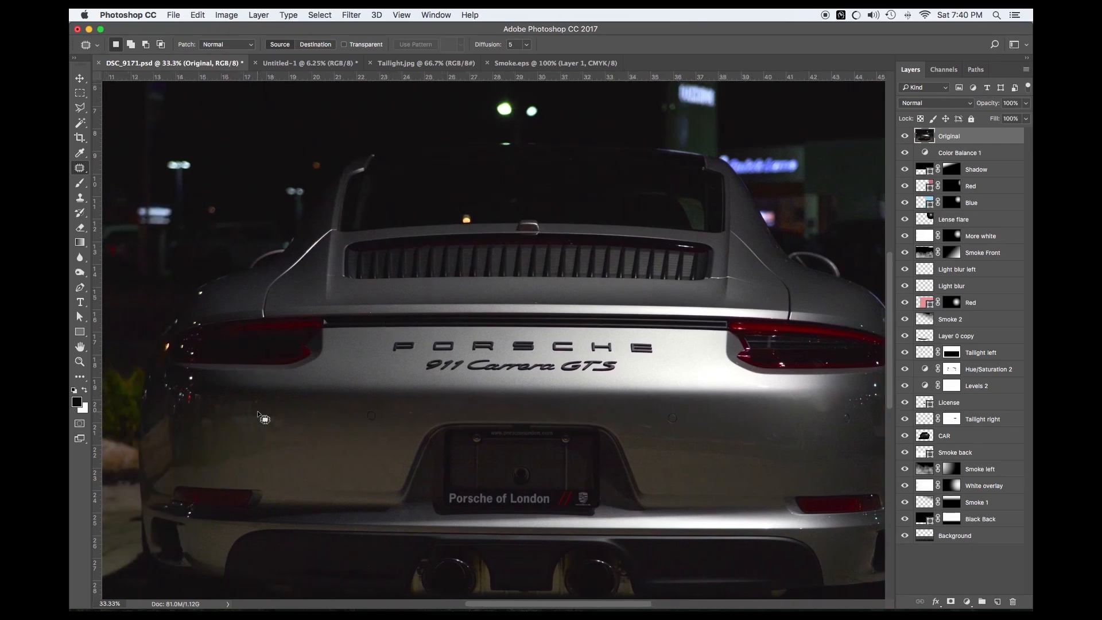
mouse_move(238, 412)
left_mouse_down()
mouse_move(290, 413)
mouse_move(279, 436)
mouse_move(241, 436)
mouse_move(228, 419)
mouse_move(335, 425)
left_mouse_up()
key("super+d")
left_click_drag(284, 414, 315, 421)
key("super+d")
Step: Review the retouched bodywork up close and in the full photo for remaining blemishes
scroll(359, 432, "right", 10)
scroll(359, 432, "down", 3)
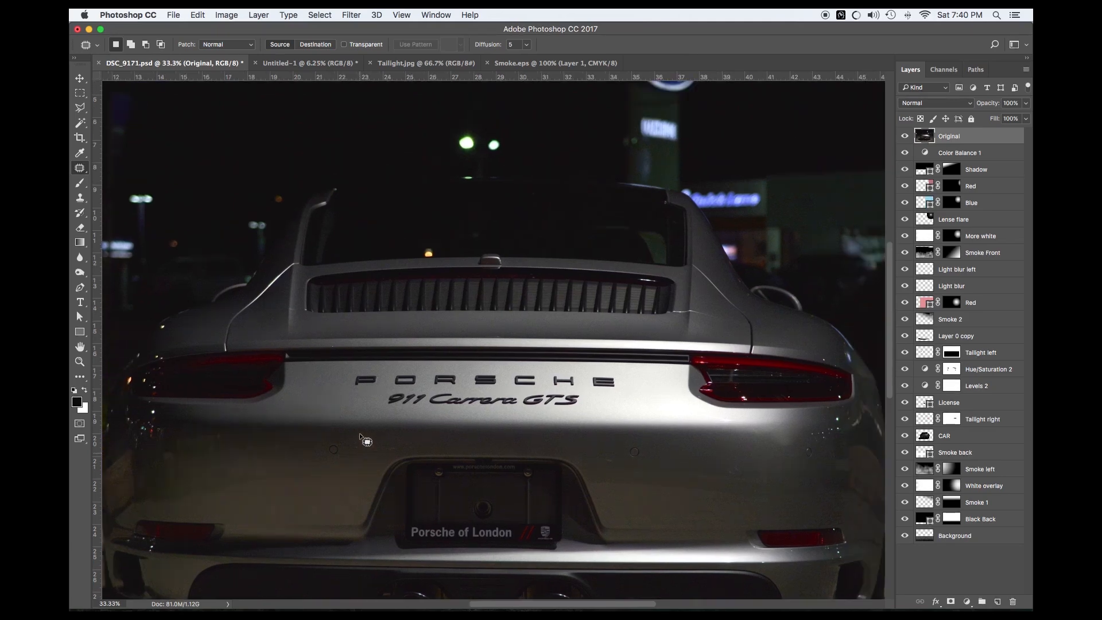
scroll(363, 440, "left", 3)
scroll(363, 441, "down", 3)
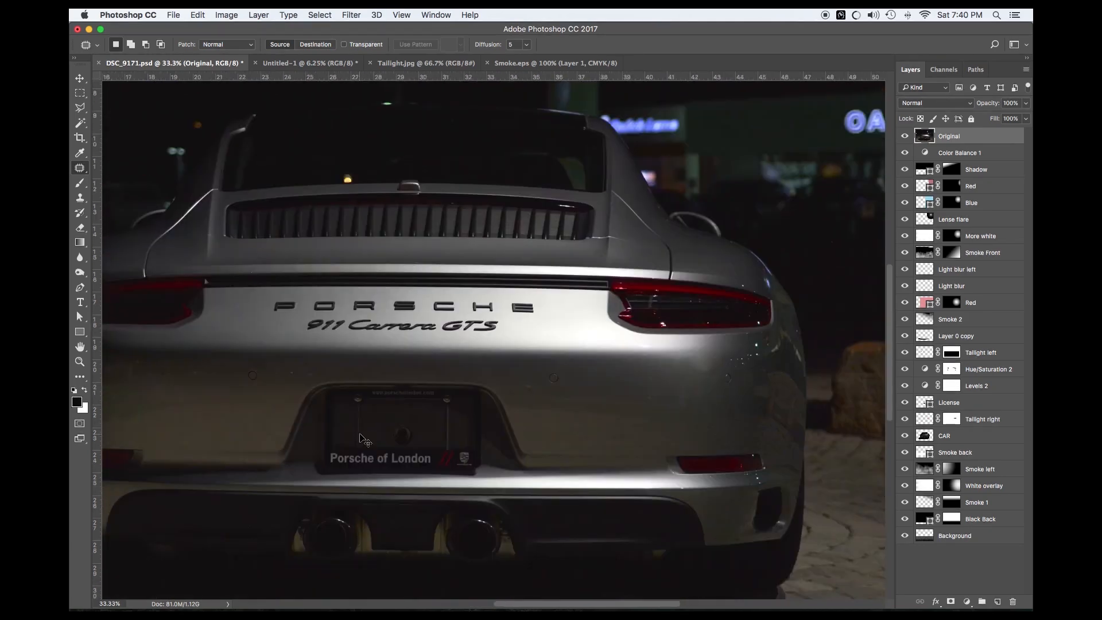
key("super+minus")
key("super+minus")
key("super+minus")
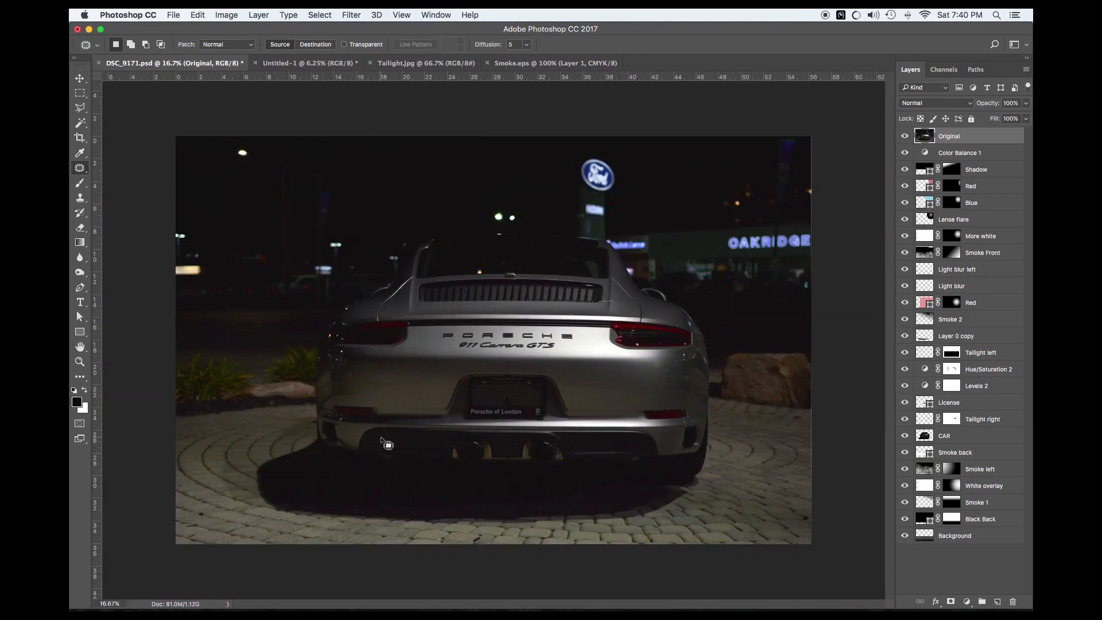
key("super+plus")
key("super+minus")
Step: Start a Pen tool shape along the car's left edge from the bumper up past the taillight, and set its fill to none
left_click(82, 109)
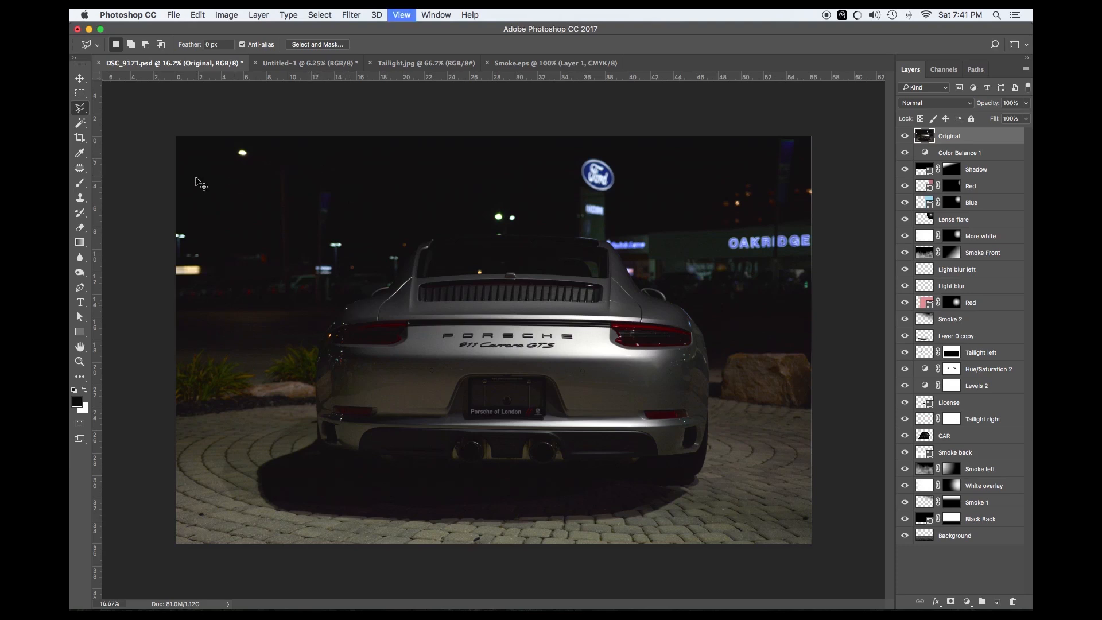
key("super+plus")
left_click_drag(202, 198, 293, 193)
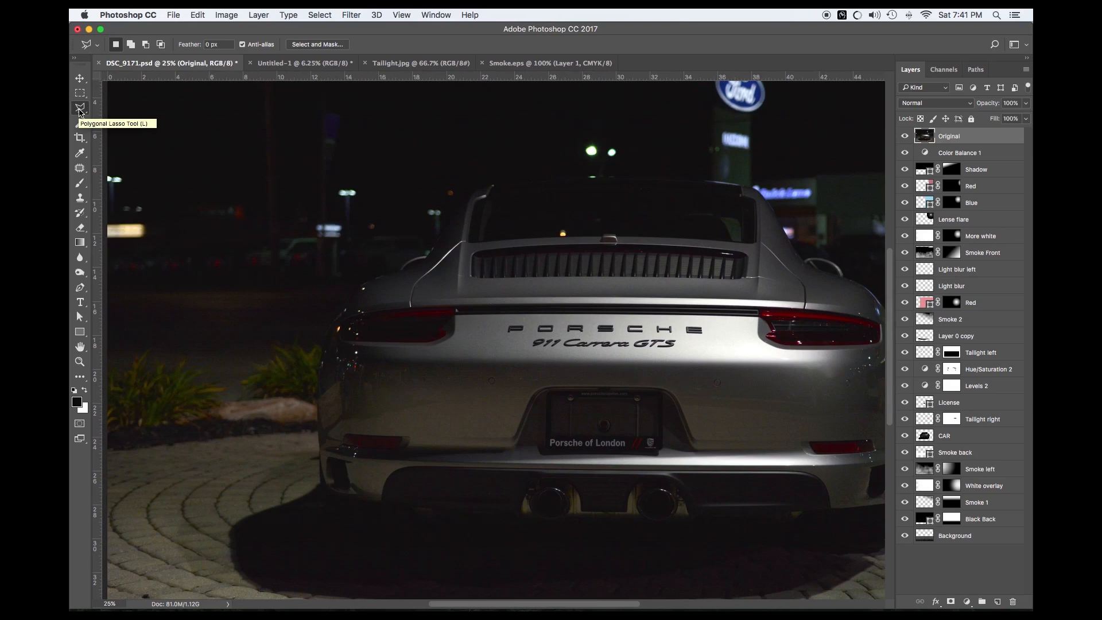
left_click(82, 290)
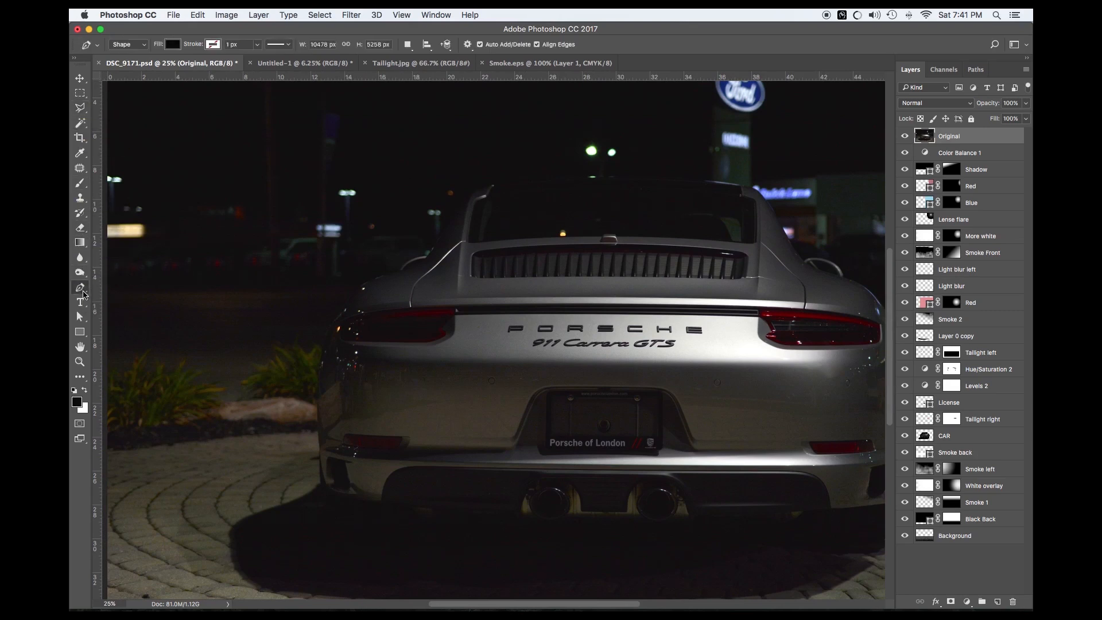
key("super+equal")
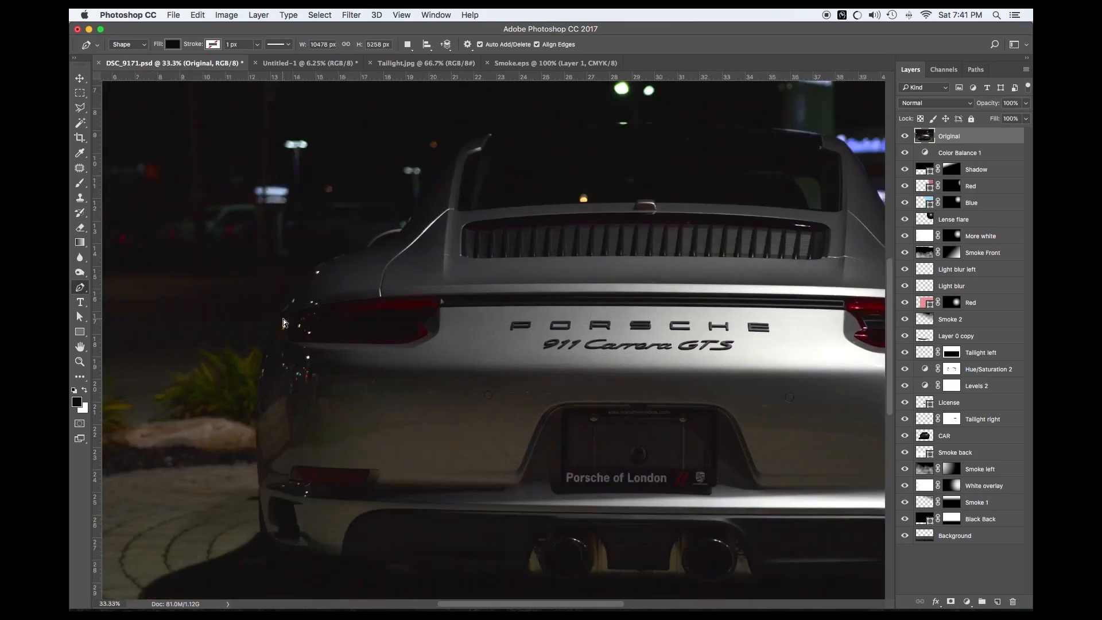
left_click_drag(284, 318, 318, 311)
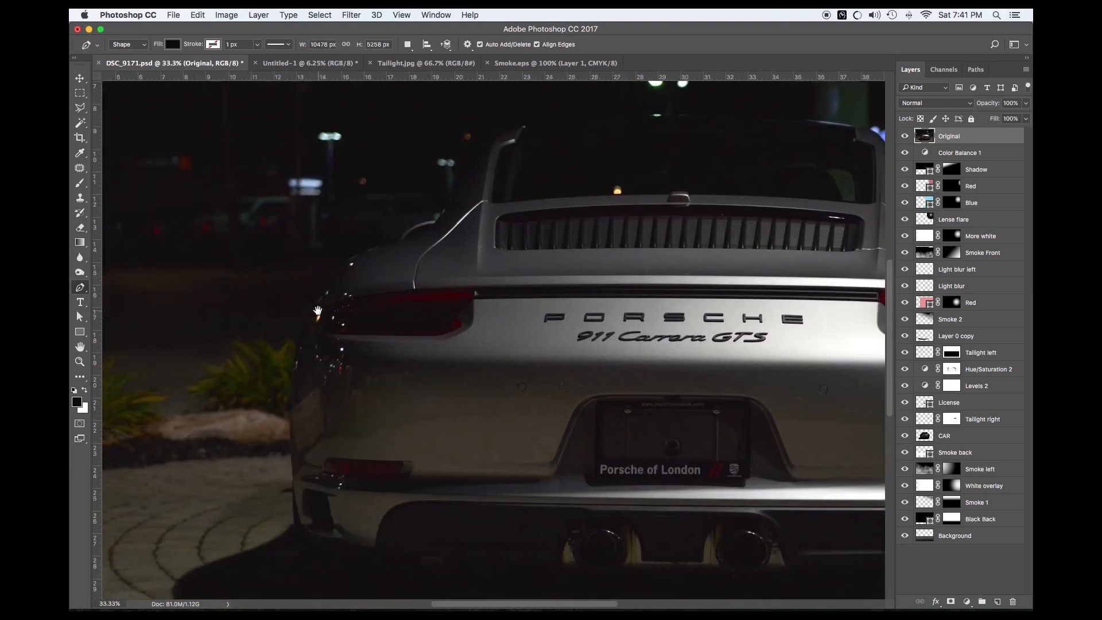
left_click(293, 478)
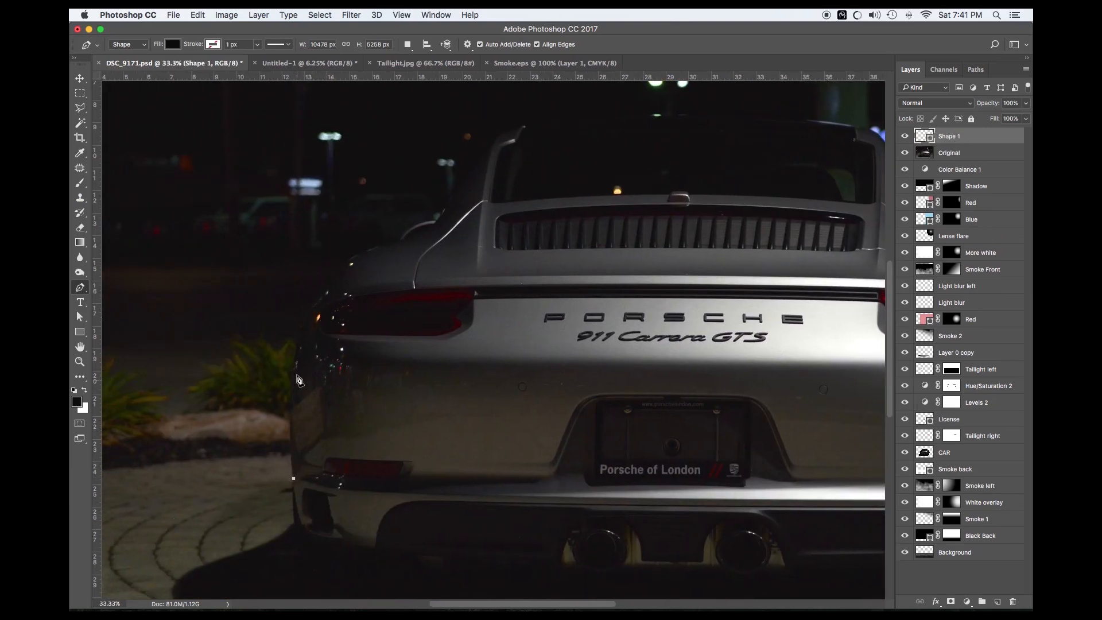
left_click(295, 360)
left_click_drag(329, 287, 307, 377)
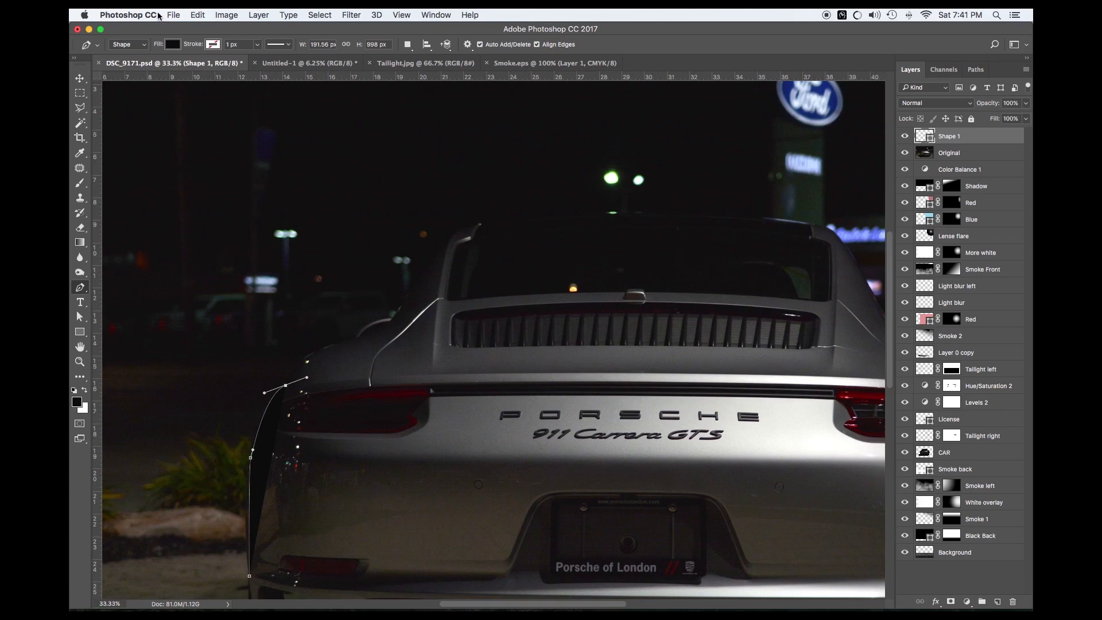
left_click(173, 44)
left_click(123, 66)
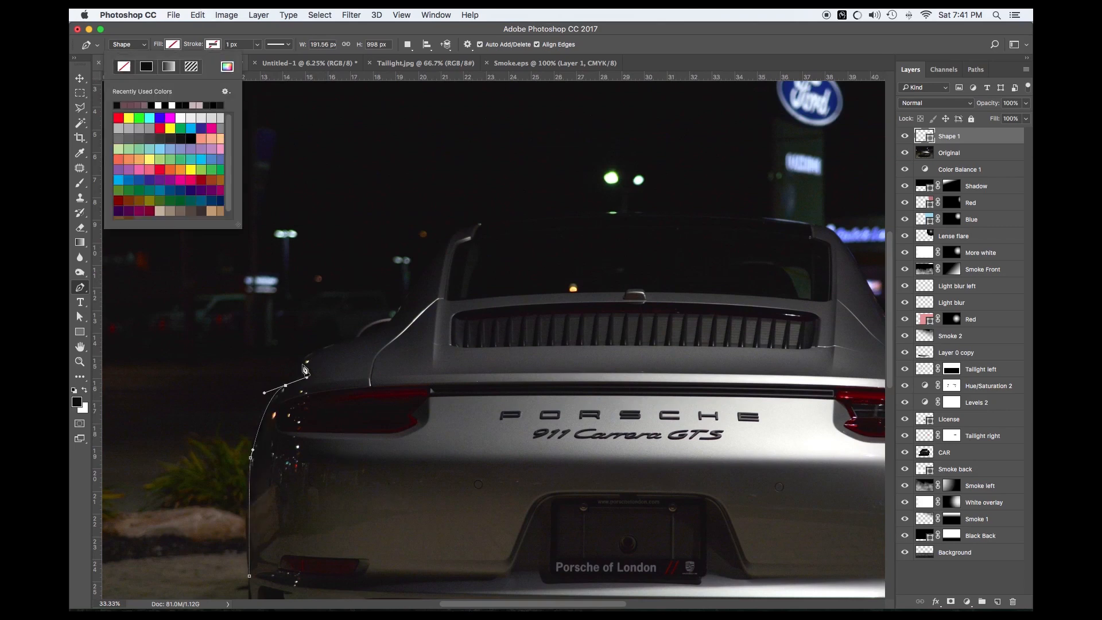
Step: Continue the pen outline over the left fender and side mirror toward the roof pillar, breaking the curve handles at anchor points
left_click(285, 385, "alt")
left_click_drag(316, 351, 331, 348)
left_click(316, 350, "alt")
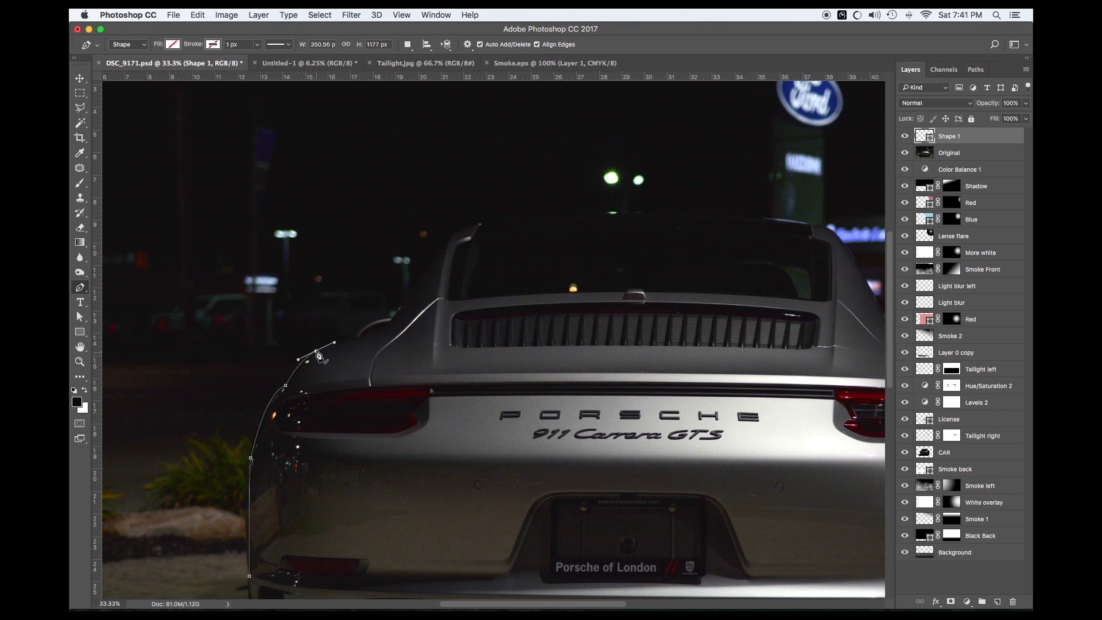
left_click_drag(362, 336, 382, 336)
left_click_drag(402, 300, 425, 260)
Step: Delete the trial pen outline's shape layer
scroll(428, 310, "down", 3)
scroll(428, 311, "left", 1)
key("super+plus")
key("super+minus")
key("super+minus")
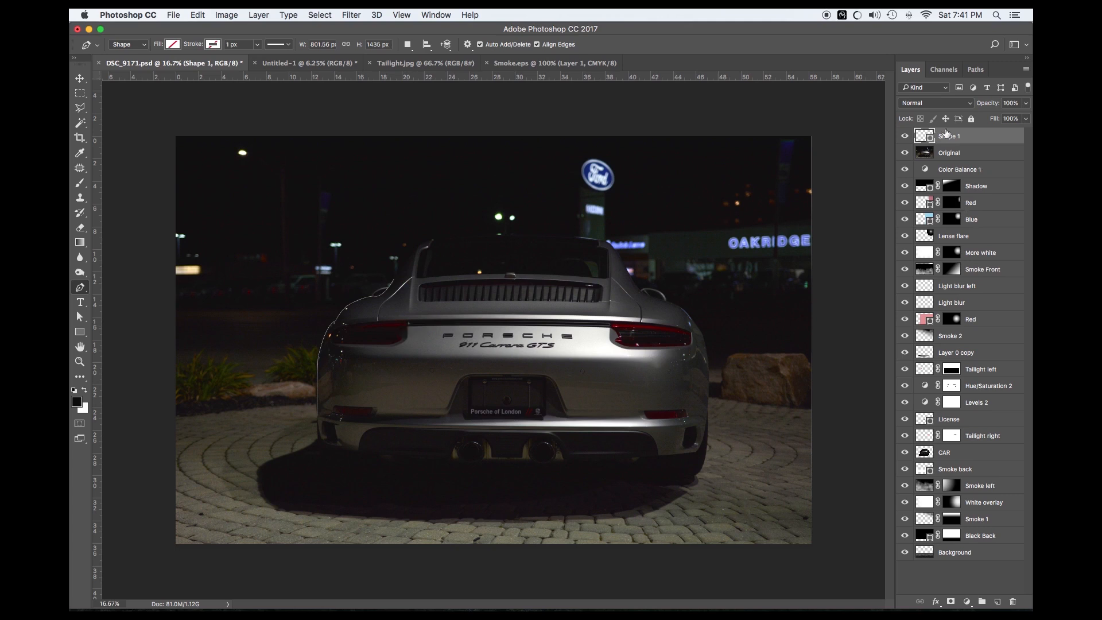
key("Delete")
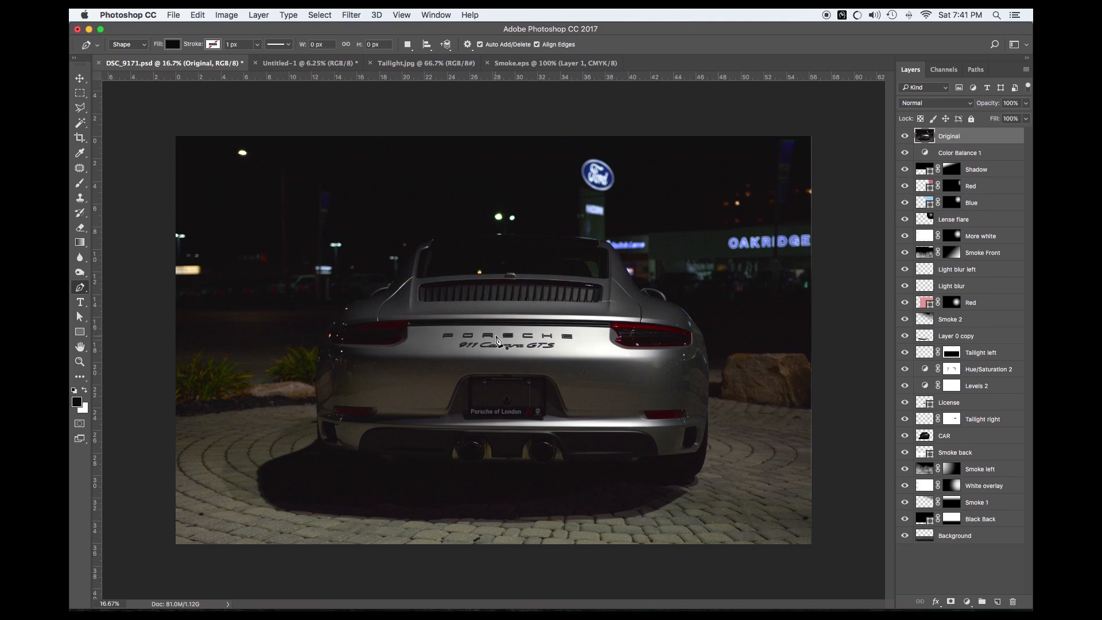
Step: Examine the car's lower edge, tyres and the outline of its shadow on the paving stones
key("super+equal")
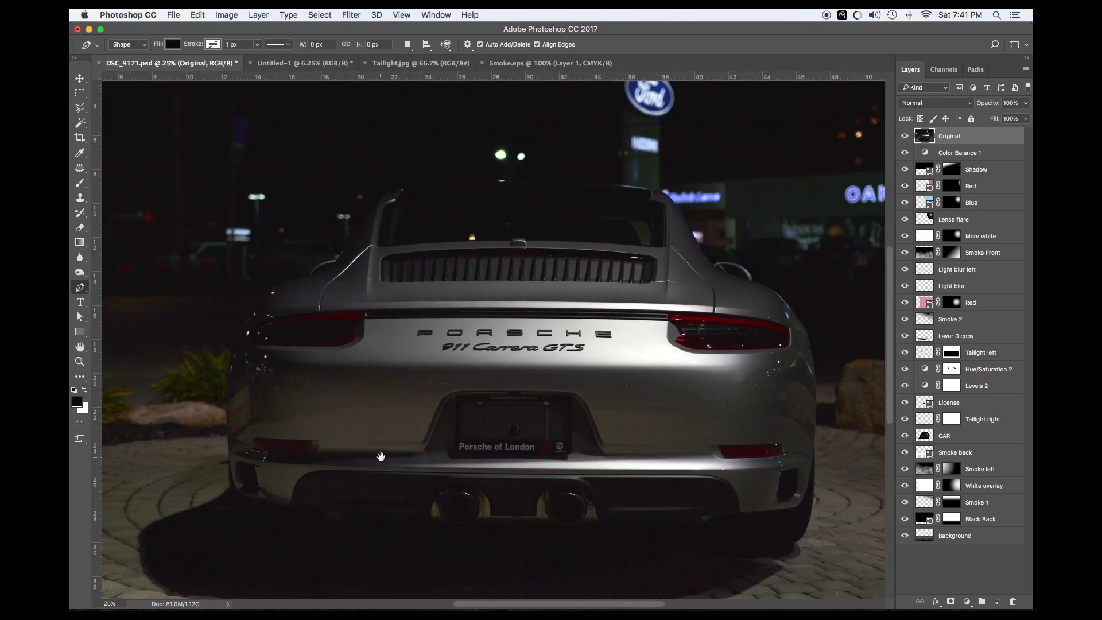
left_click_drag(381, 455, 405, 427)
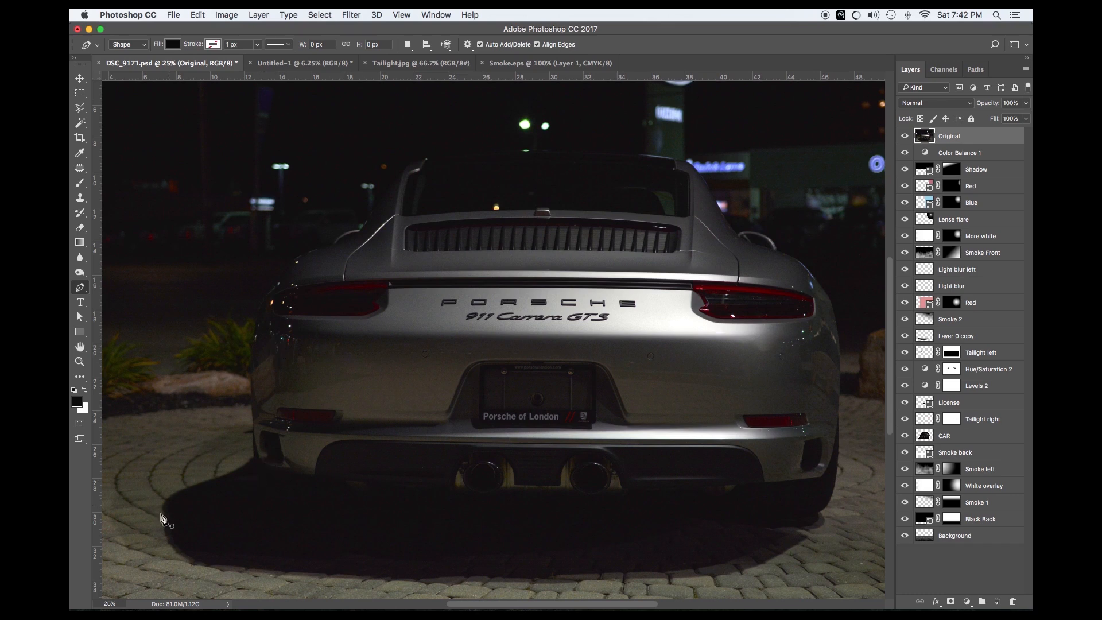
key("super+equal")
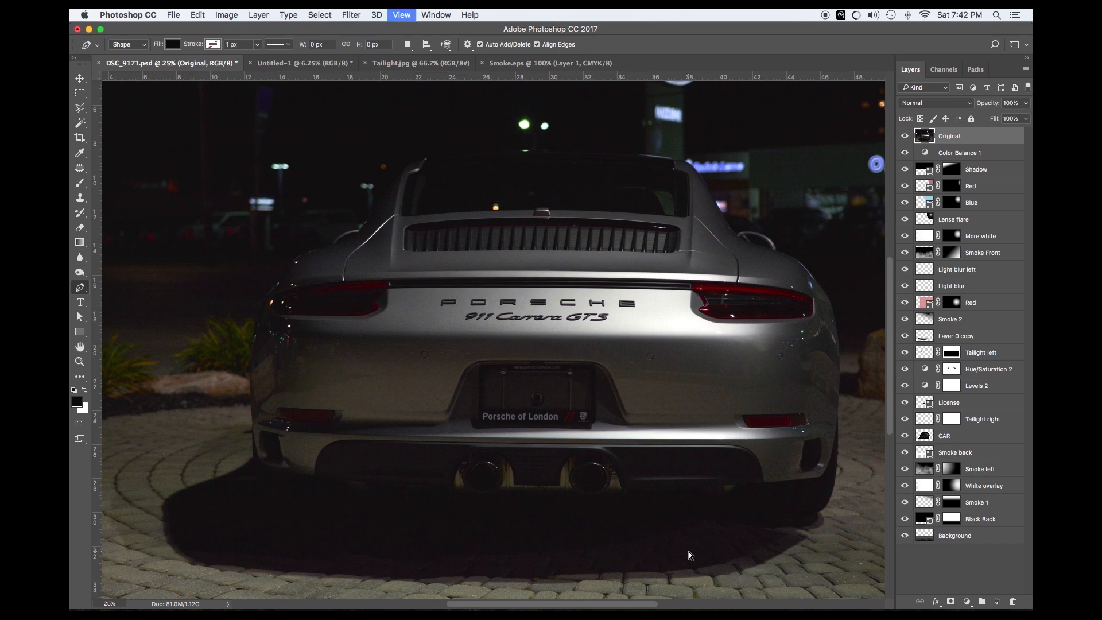
left_click_drag(688, 552, 521, 329)
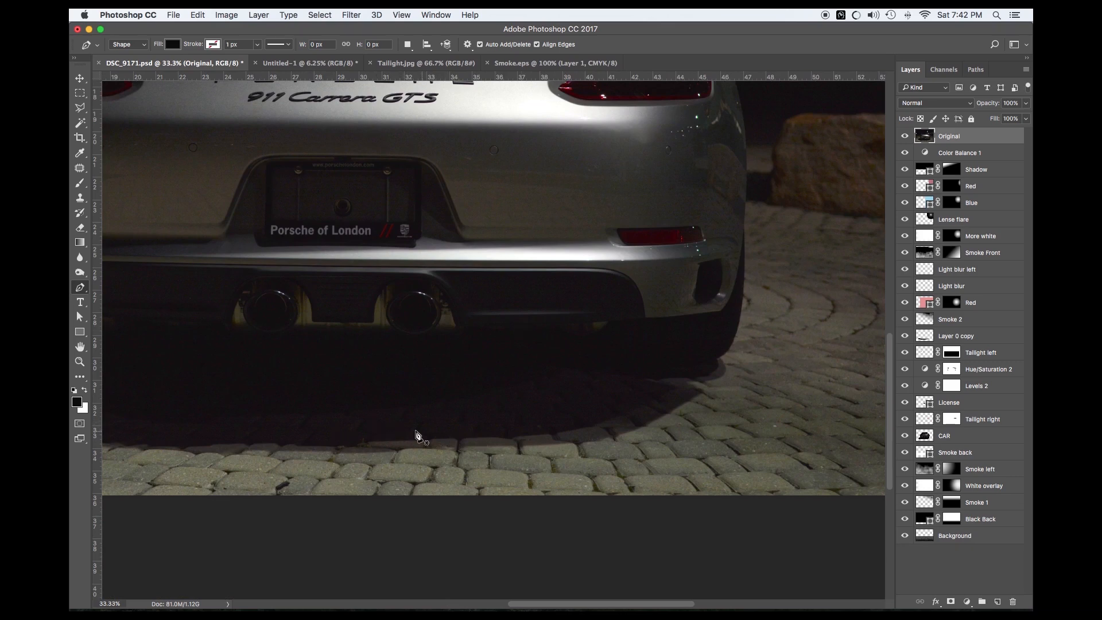
key("super+minus")
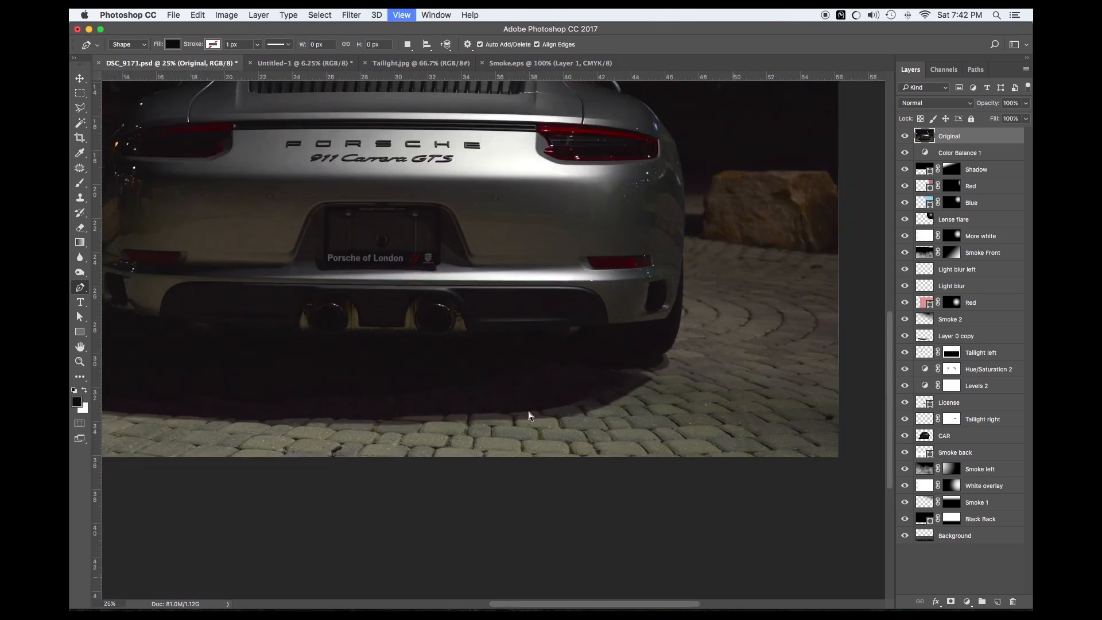
left_click_drag(470, 411, 576, 430)
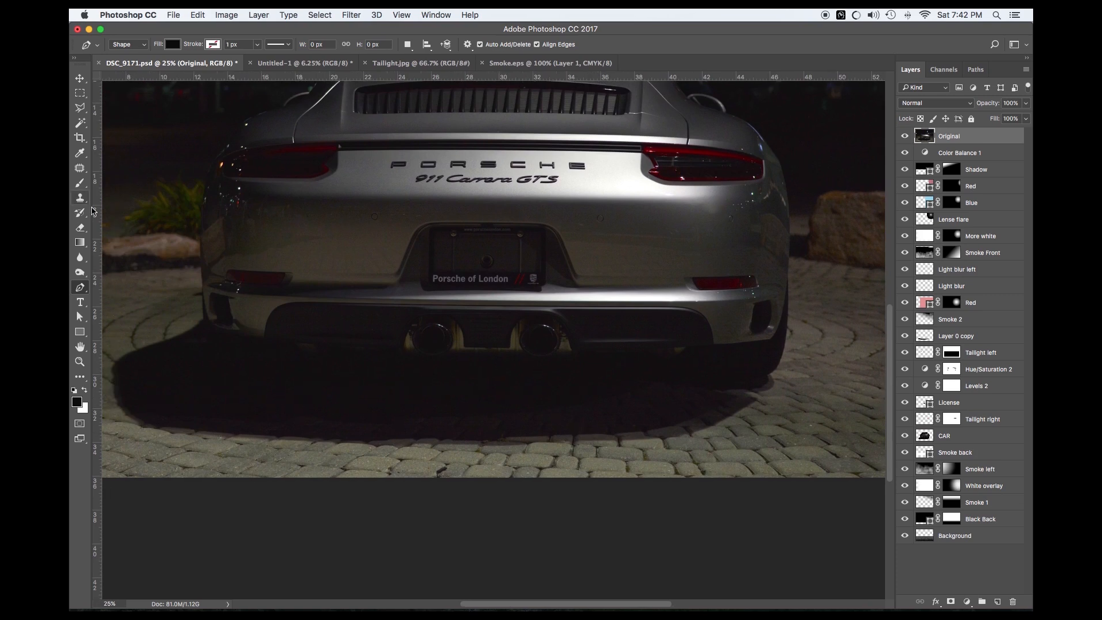
left_click_drag(91, 221, 153, 226)
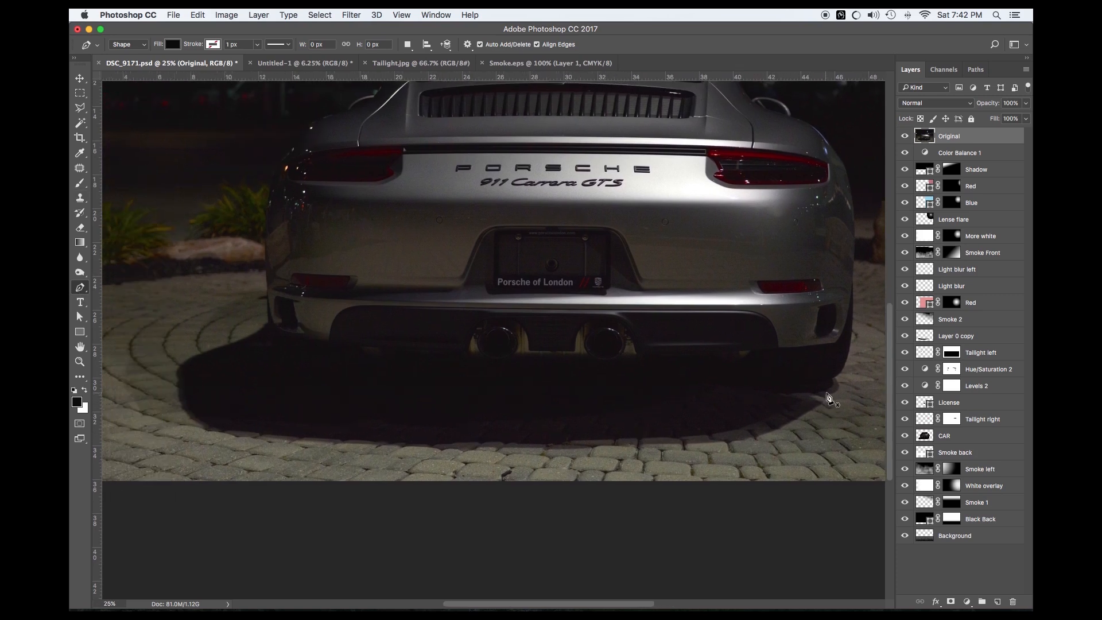
Step: Draw a black-filled Pen tool shape along the car's shadow, from the rear tyre around the paving edge to below the bumper
left_click(827, 392)
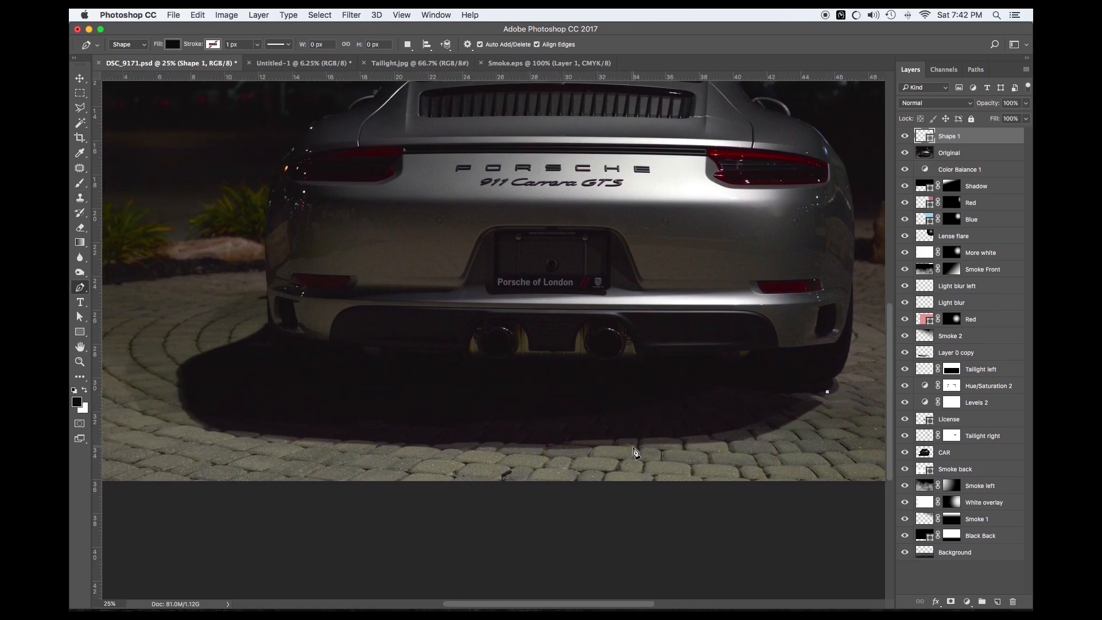
left_click_drag(630, 440, 514, 442)
left_click_drag(195, 418, 271, 327)
left_click(835, 358)
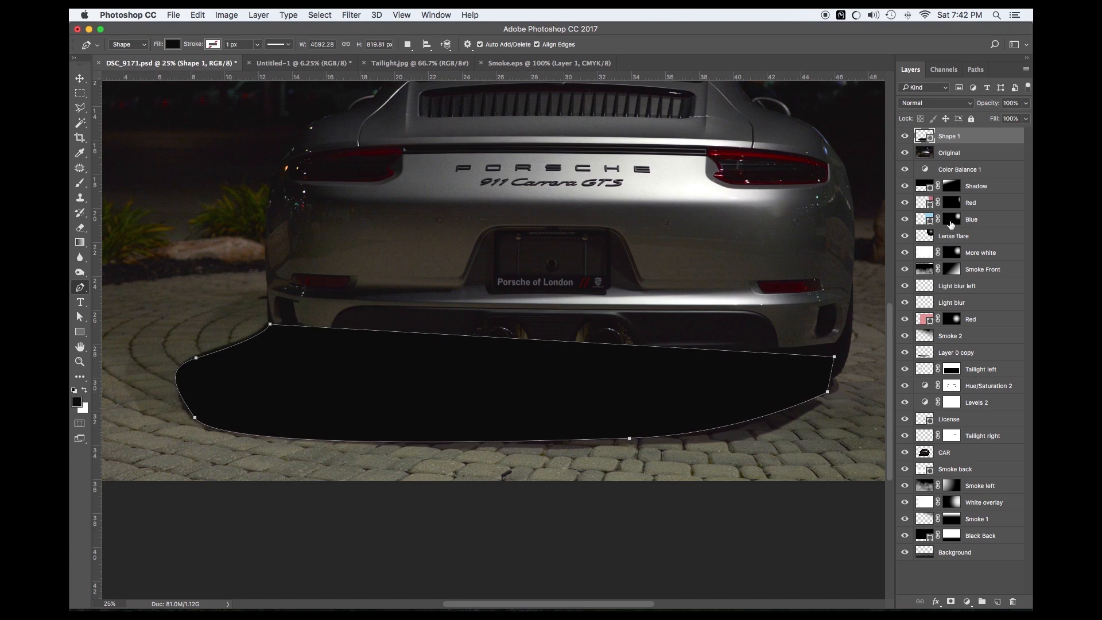
Step: Compare the drawn shadow shape with the composite and the original photo by toggling the Original and Shape 1 layers, ending on Shape 1
left_click(905, 153)
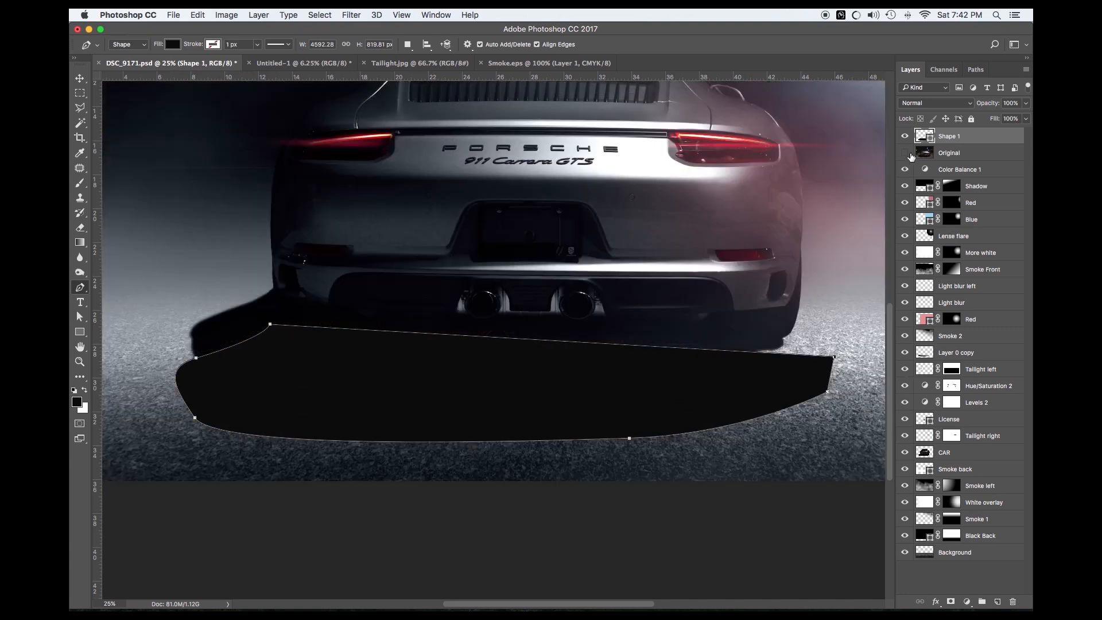
key("v")
left_click(905, 153)
left_click(926, 148)
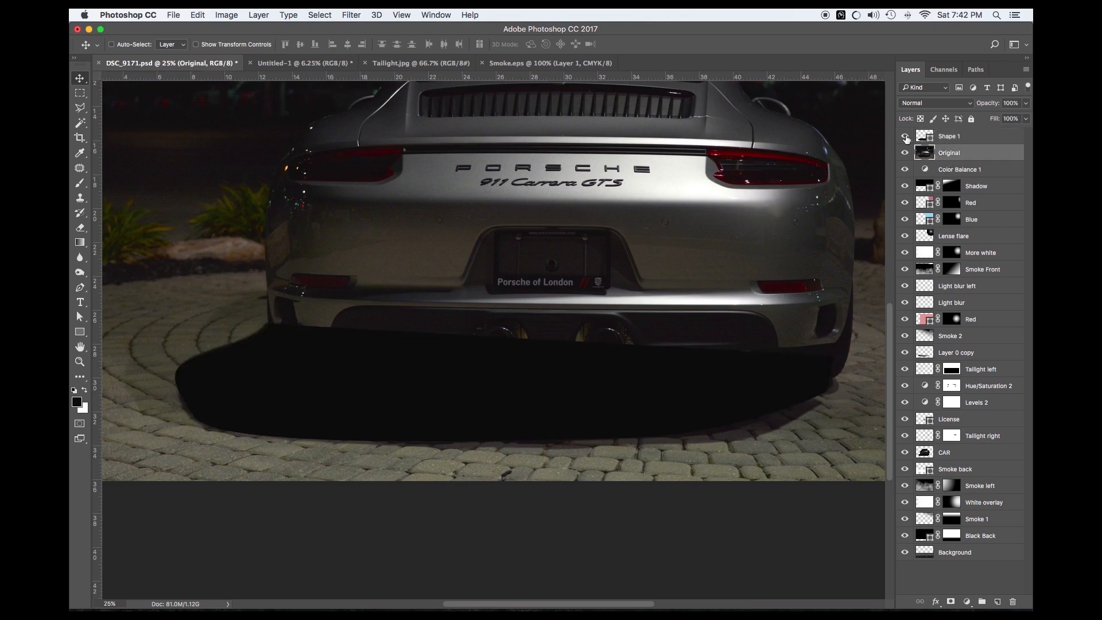
left_click(905, 137)
left_click(905, 137)
left_click(922, 138)
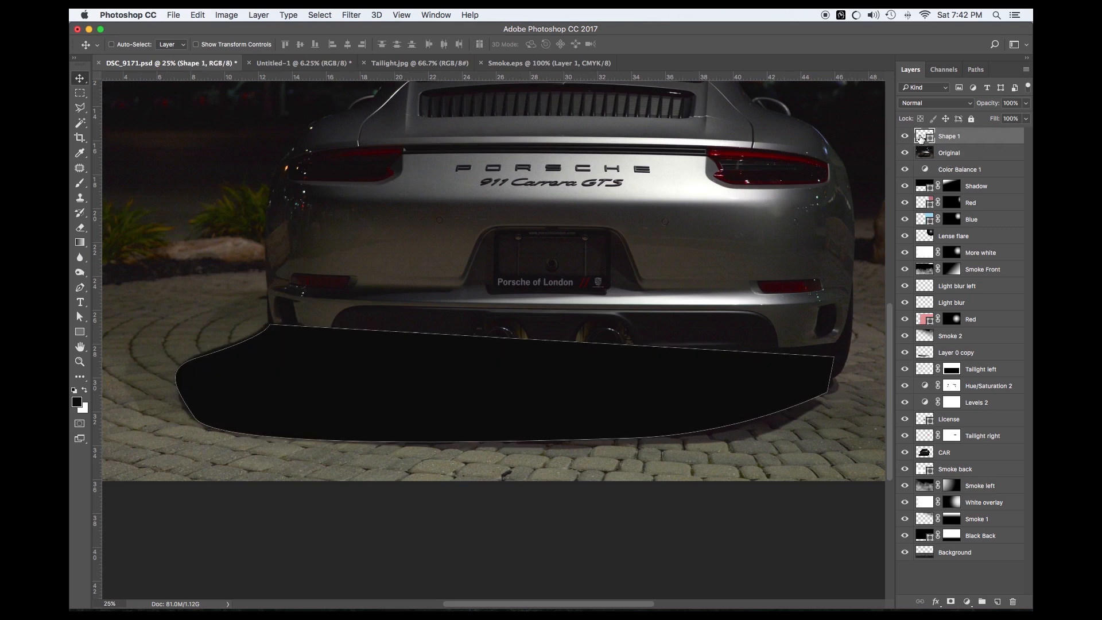
left_click(352, 15)
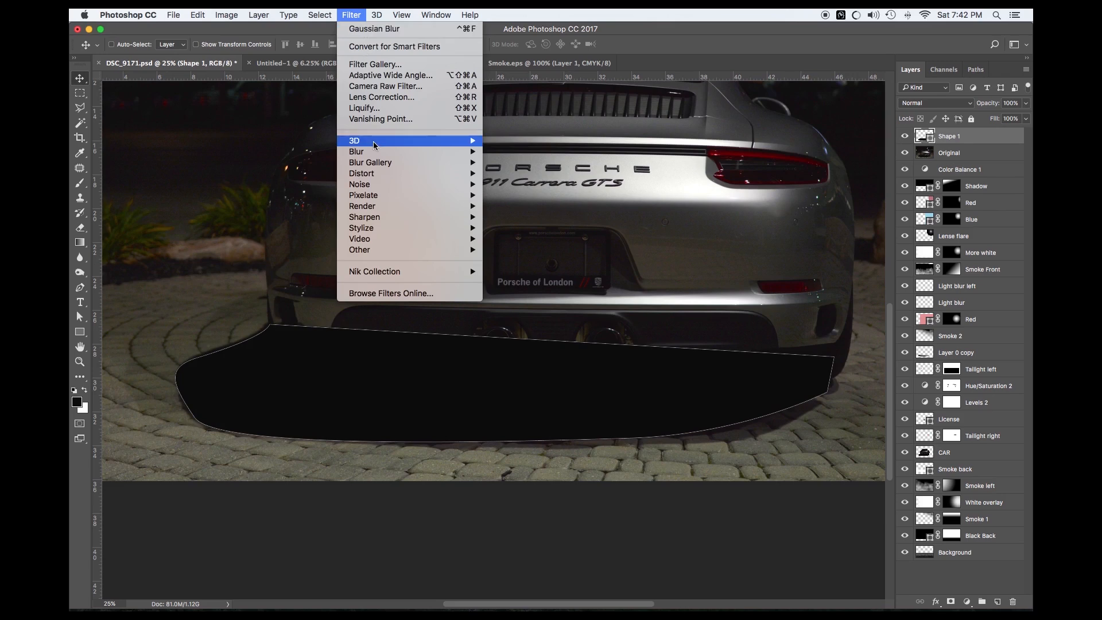
mouse_move(401, 152)
left_click(540, 198)
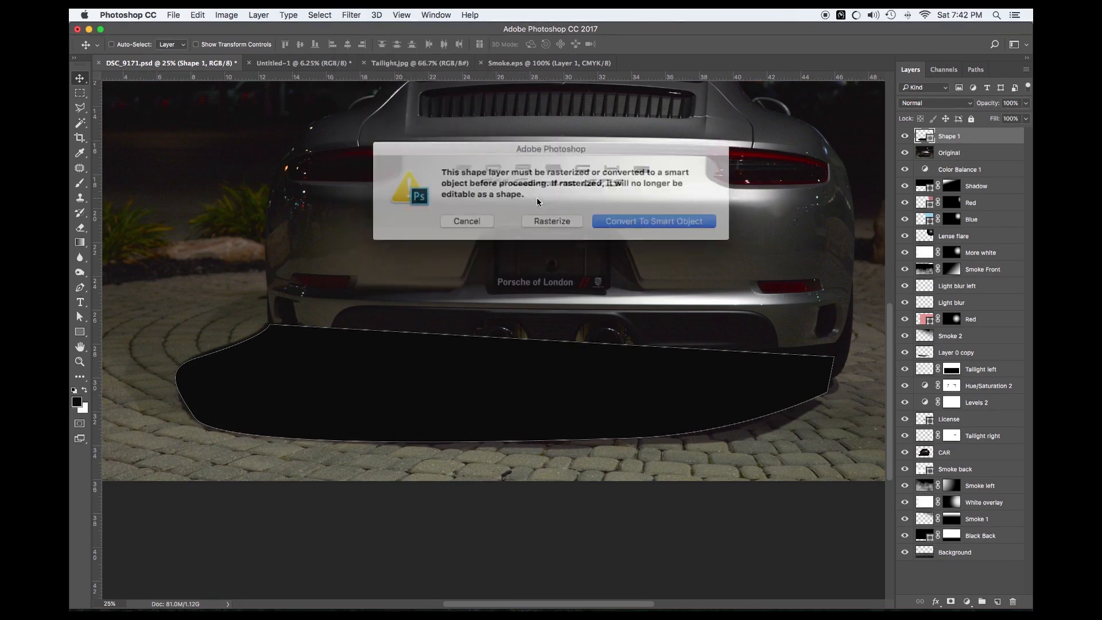
key("Escape")
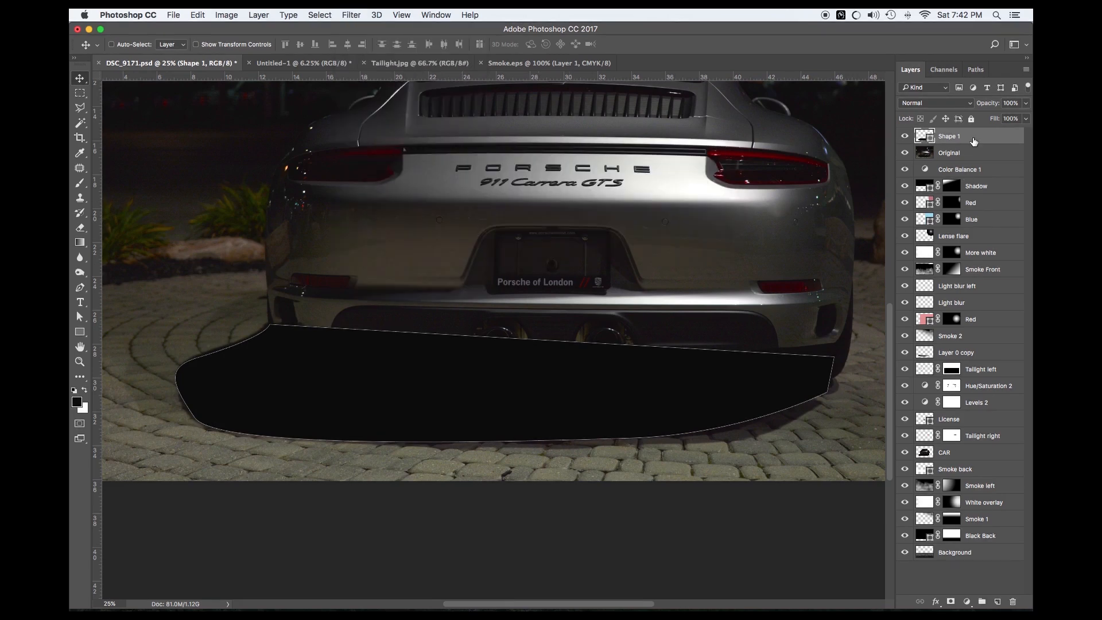
Step: Rasterize the Shape 1 shadow layer and apply a Gaussian Blur with a 9.5 pixel radius
right_click(962, 136)
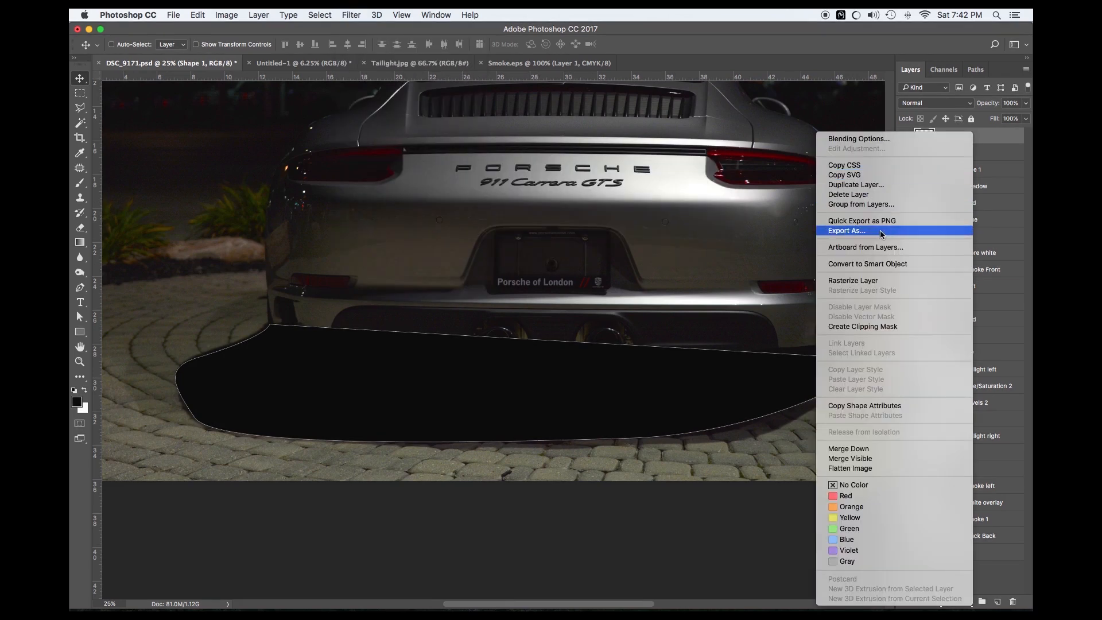
left_click(878, 282)
left_click(320, 15)
mouse_move(351, 15)
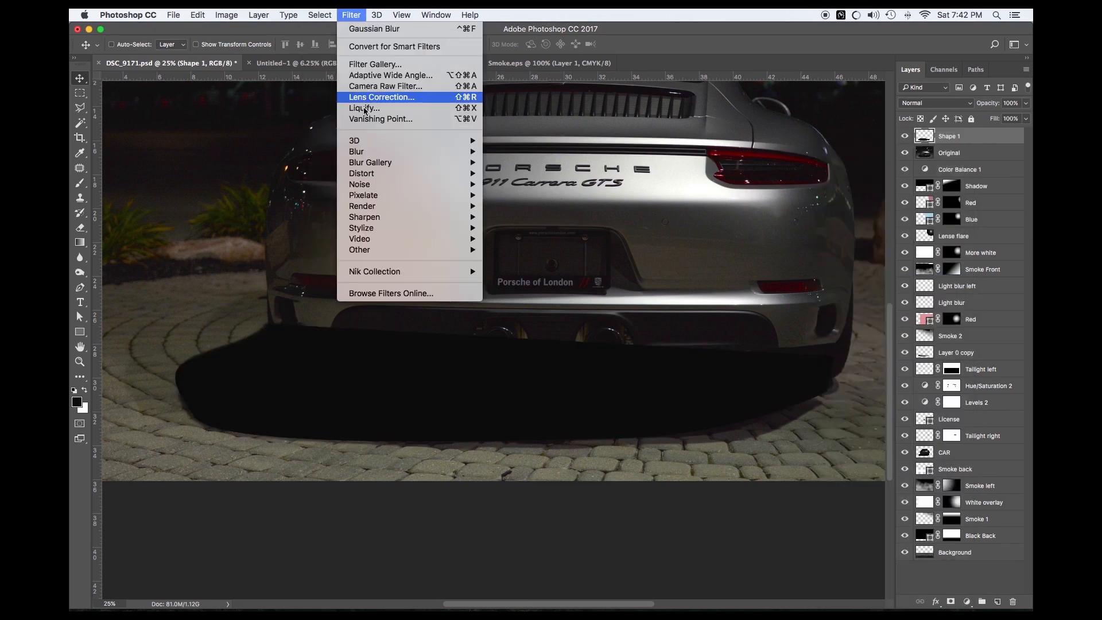
mouse_move(356, 152)
left_click(507, 196)
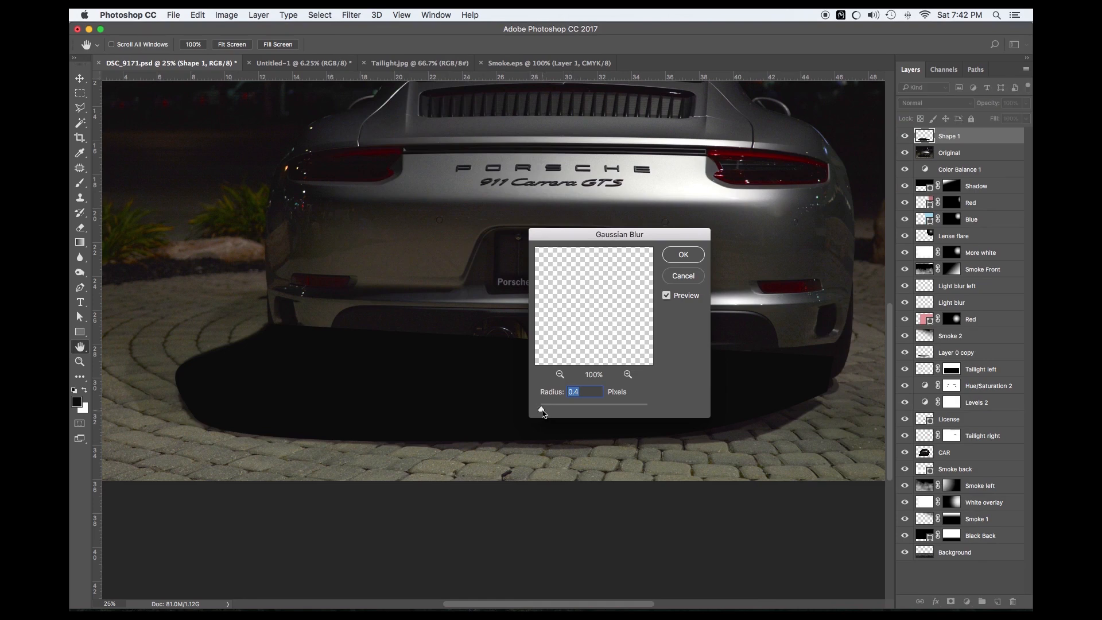
left_click_drag(542, 410, 585, 411)
left_click_drag(585, 411, 582, 411)
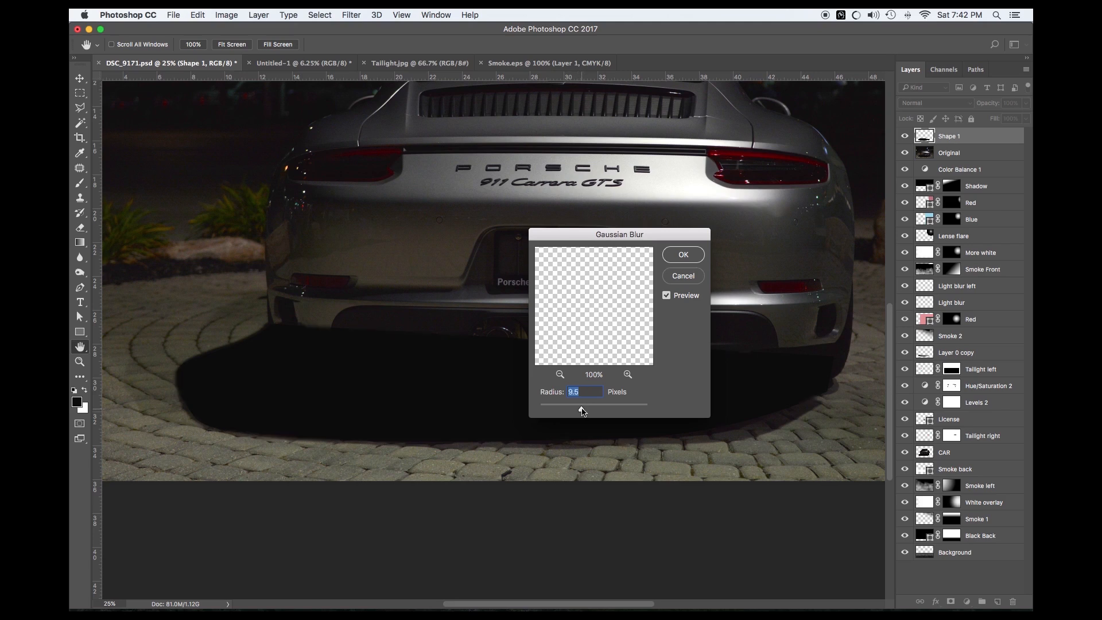
left_click(680, 256)
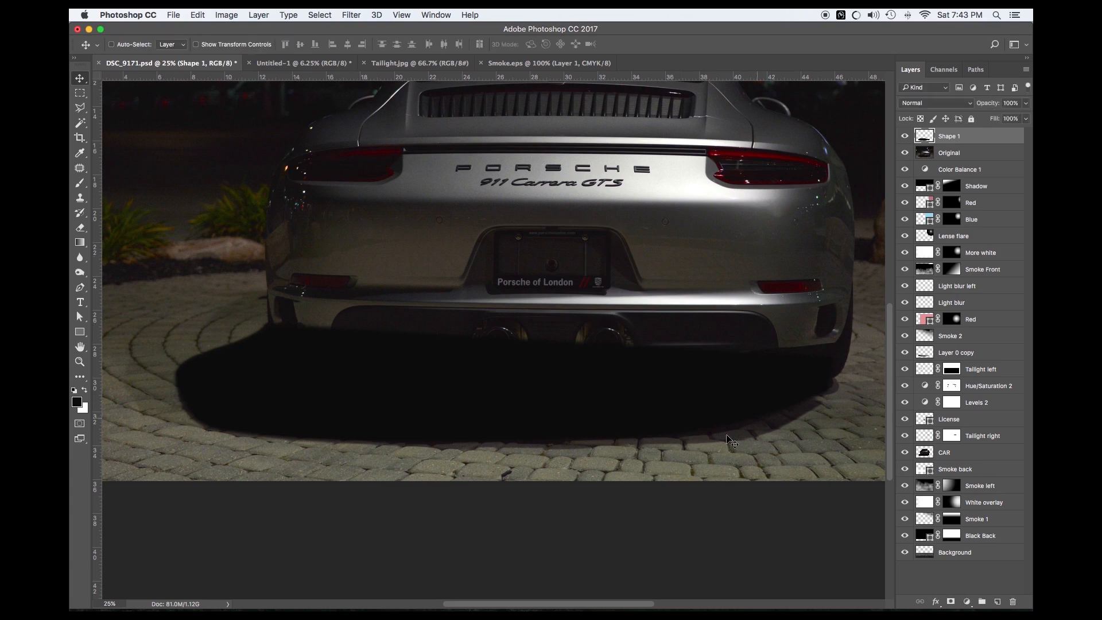
Step: Hide the Original layer and delete the trial Shape 1 shadow layer
left_click(904, 153)
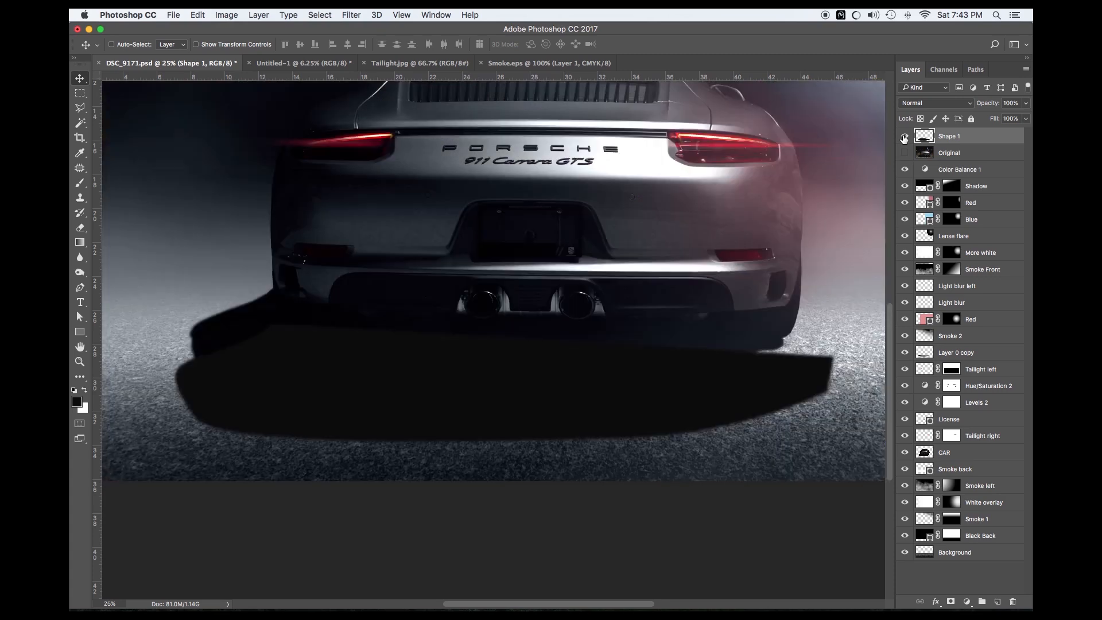
left_click(903, 136)
left_click(904, 136)
key("Delete")
left_click(903, 141)
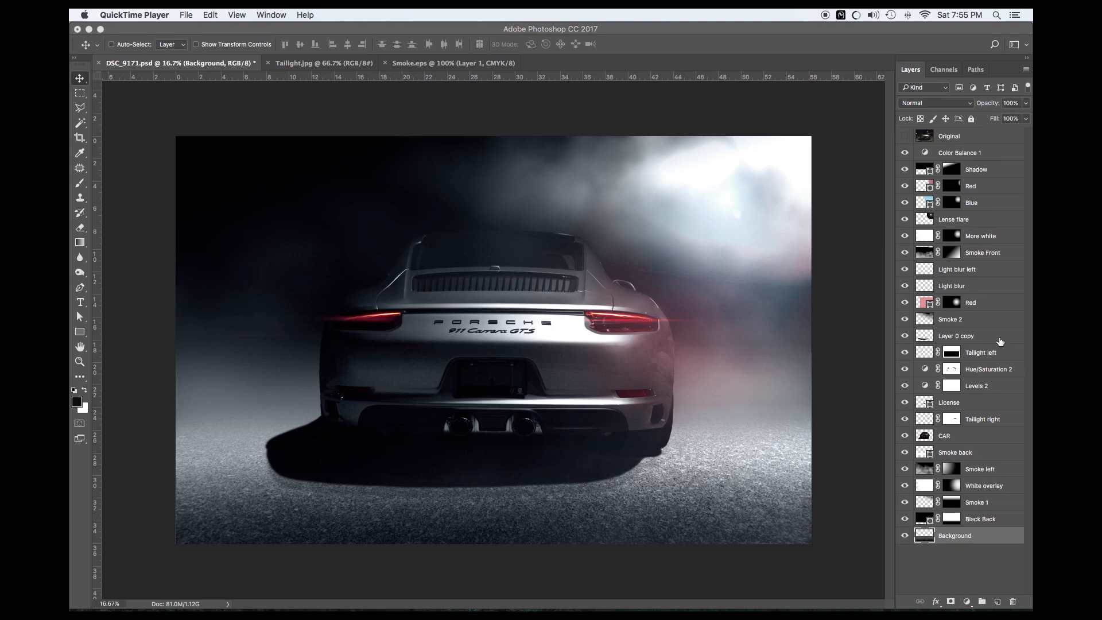
Step: Hide every layer except CAR so the cut-out car stands alone on transparency
left_click(904, 219)
left_click_drag(904, 302, 905, 152)
left_click_drag(904, 386, 904, 537)
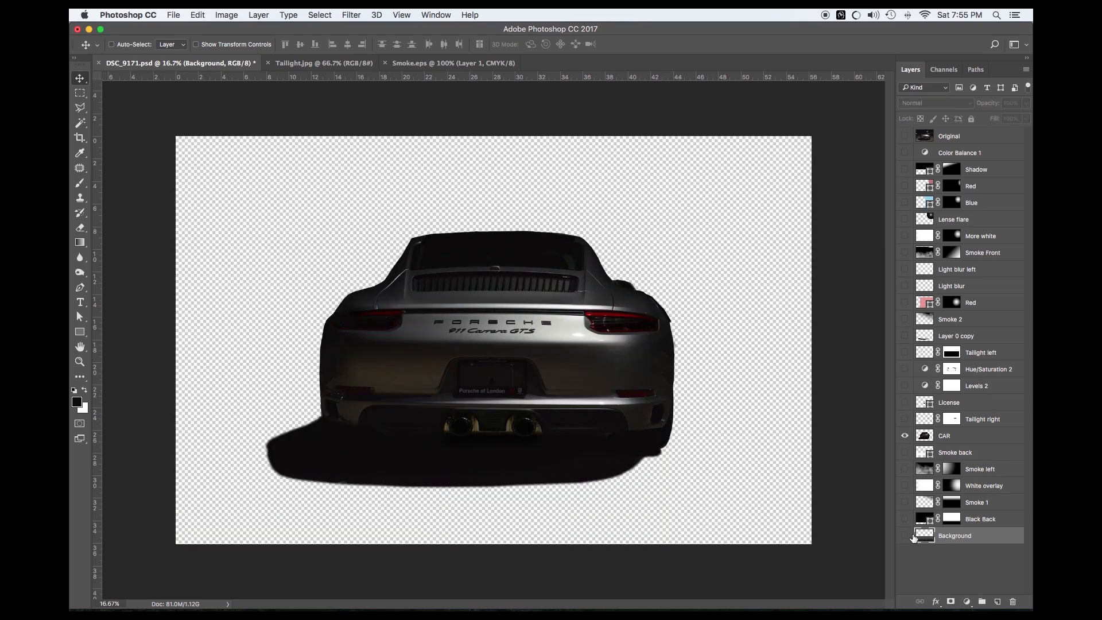
key("super+minus")
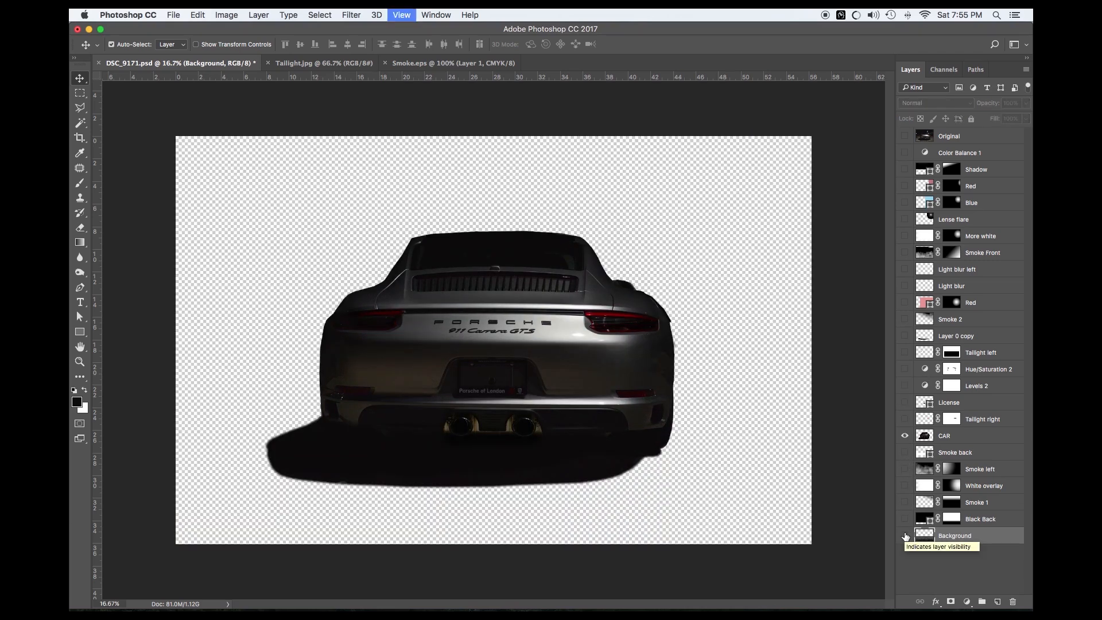
key("super+plus")
key("super+plus")
key("super+minus")
key("super+plus")
key("super+minus")
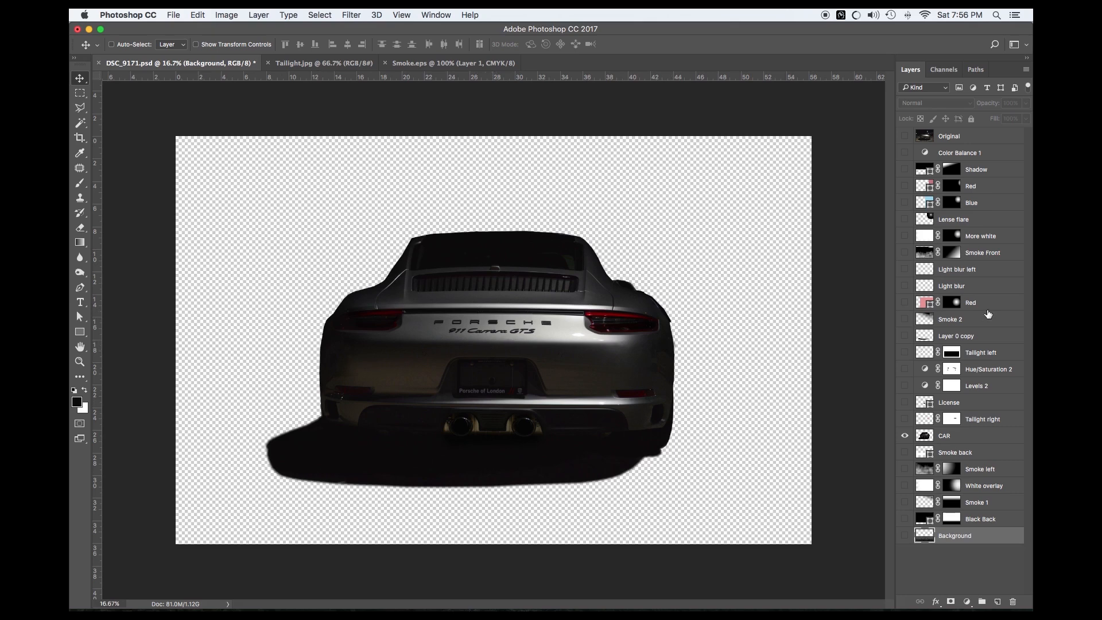
Step: Hide the CAR layer and show only the asphalt Background layer, briefly checking it against the Original layer
left_click(905, 436)
left_click(905, 436)
left_click(905, 436)
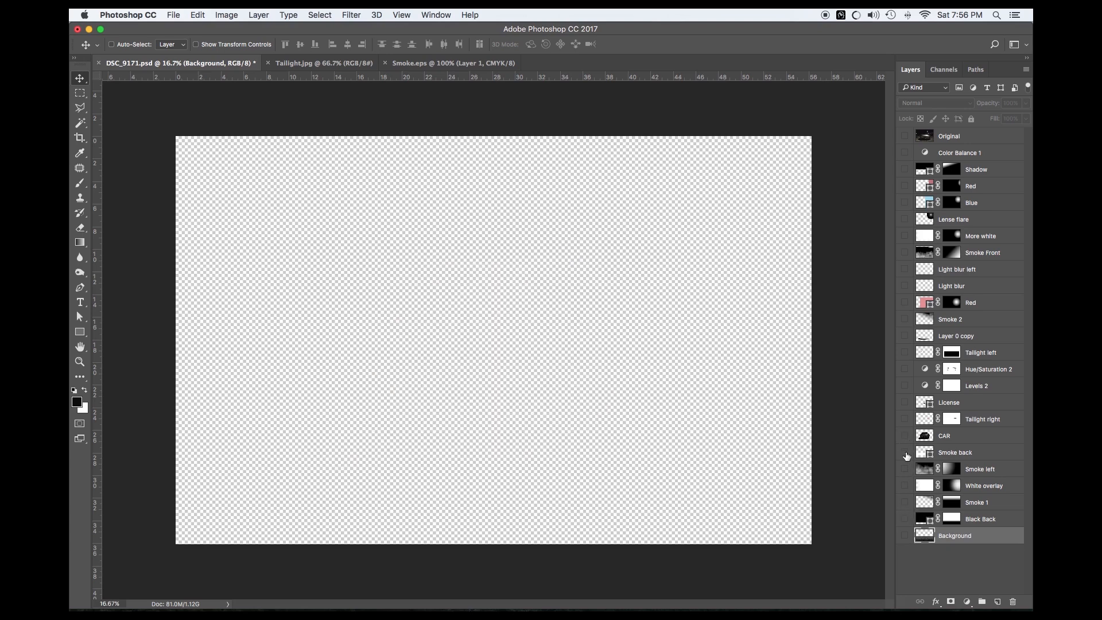
left_click(904, 537)
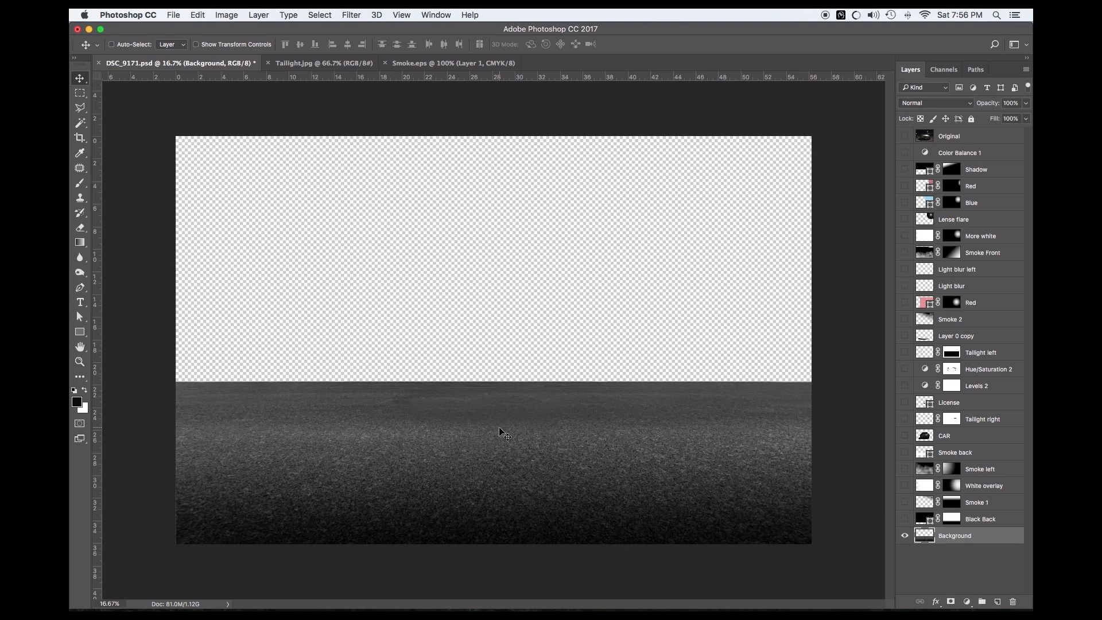
left_click(903, 137)
left_click(903, 137)
Step: Try a Perspective transform on the asphalt Background layer, widening its lower edge to about 193% and moving it down
left_click(198, 14)
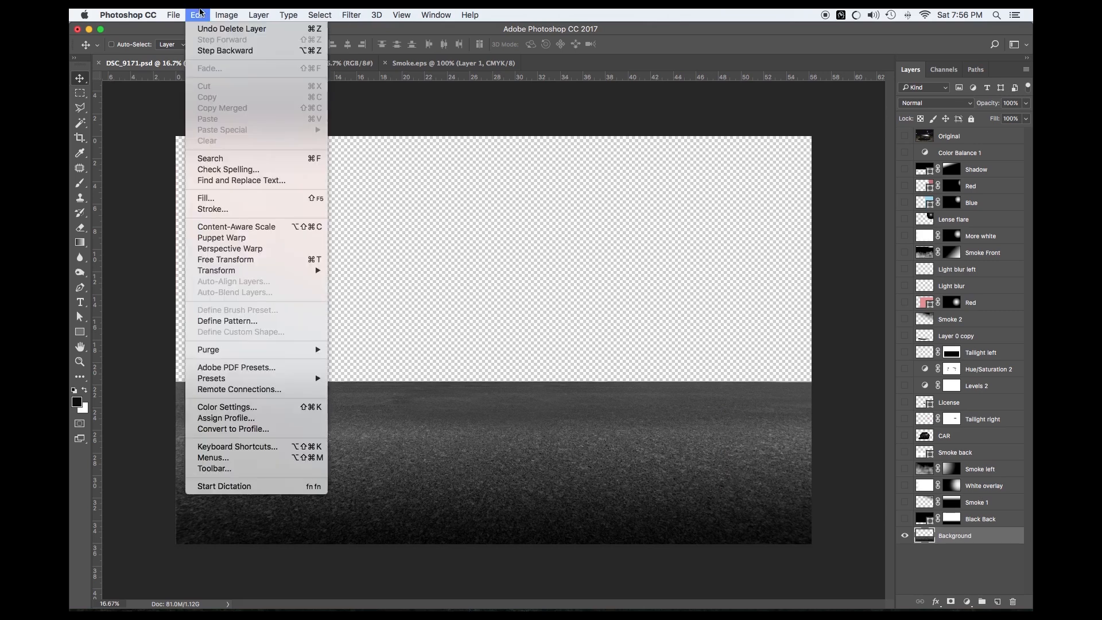
mouse_move(235, 274)
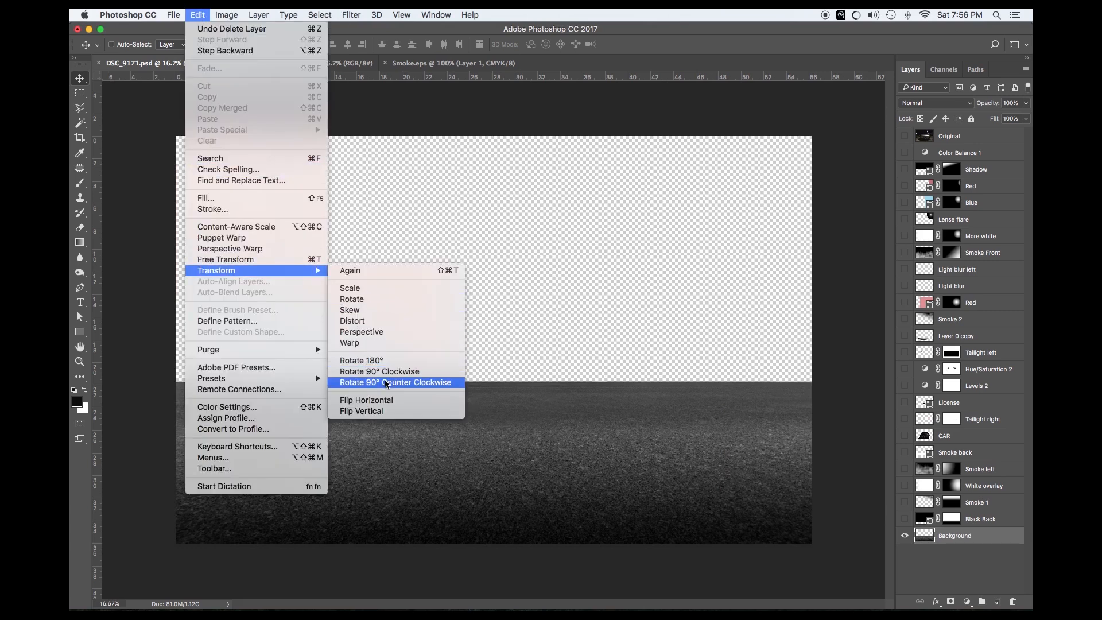
left_click(373, 331)
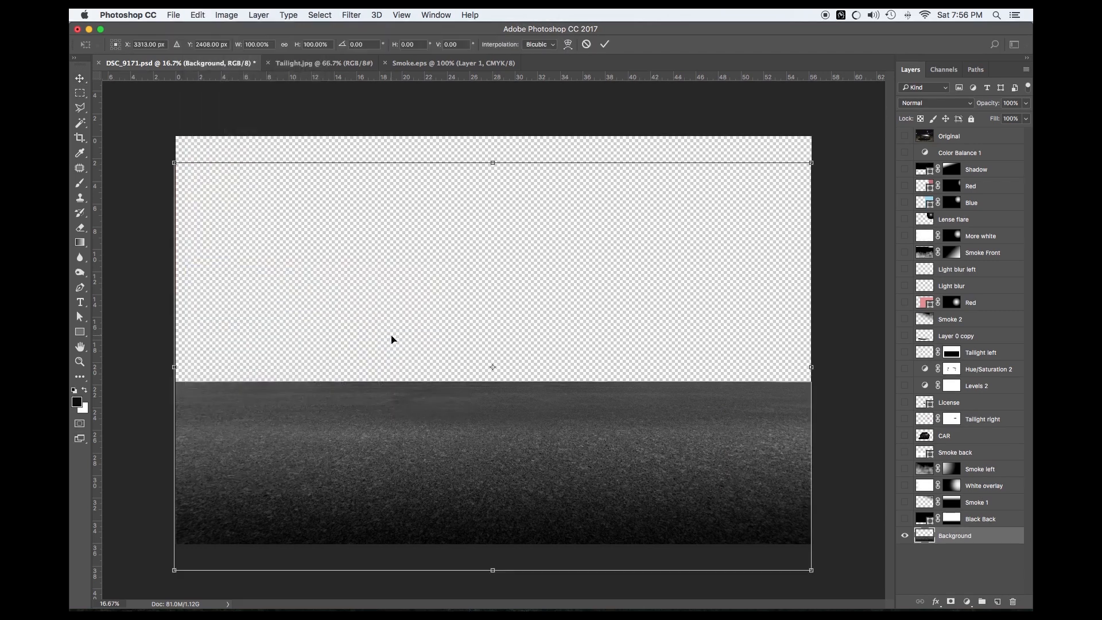
key("super+minus")
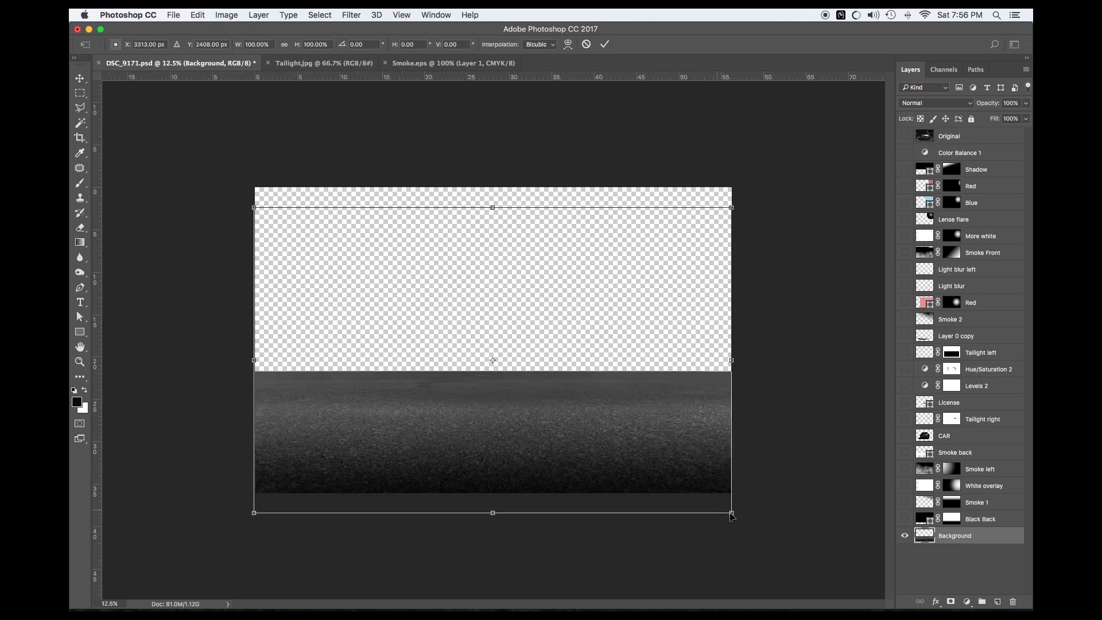
left_click_drag(734, 518, 967, 480)
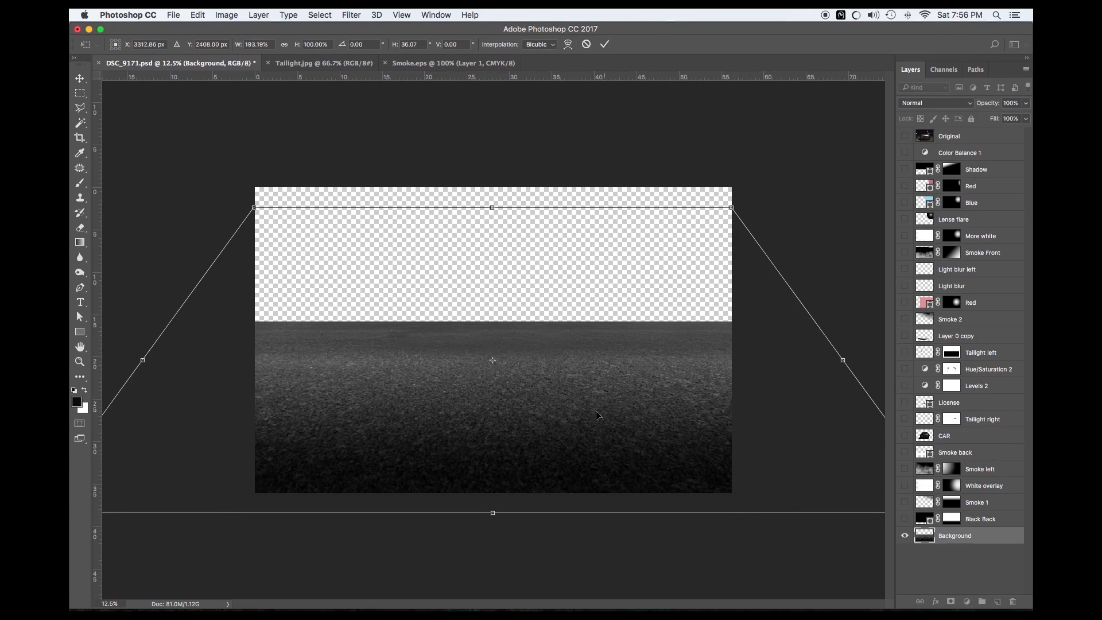
left_click_drag(593, 412, 594, 457)
key("super+minus")
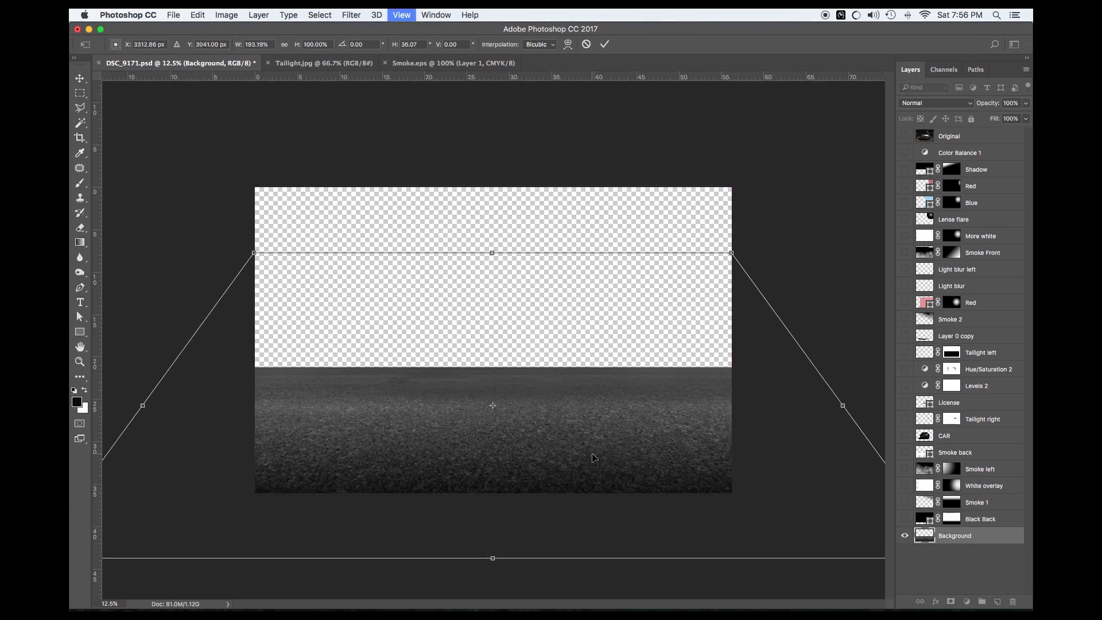
Step: Widen the asphalt's perspective to about 258% and apply it, and undo the whole transform
left_click_drag(336, 296, 321, 316)
left_click_drag(654, 287, 658, 313)
left_click_drag(788, 470, 904, 453)
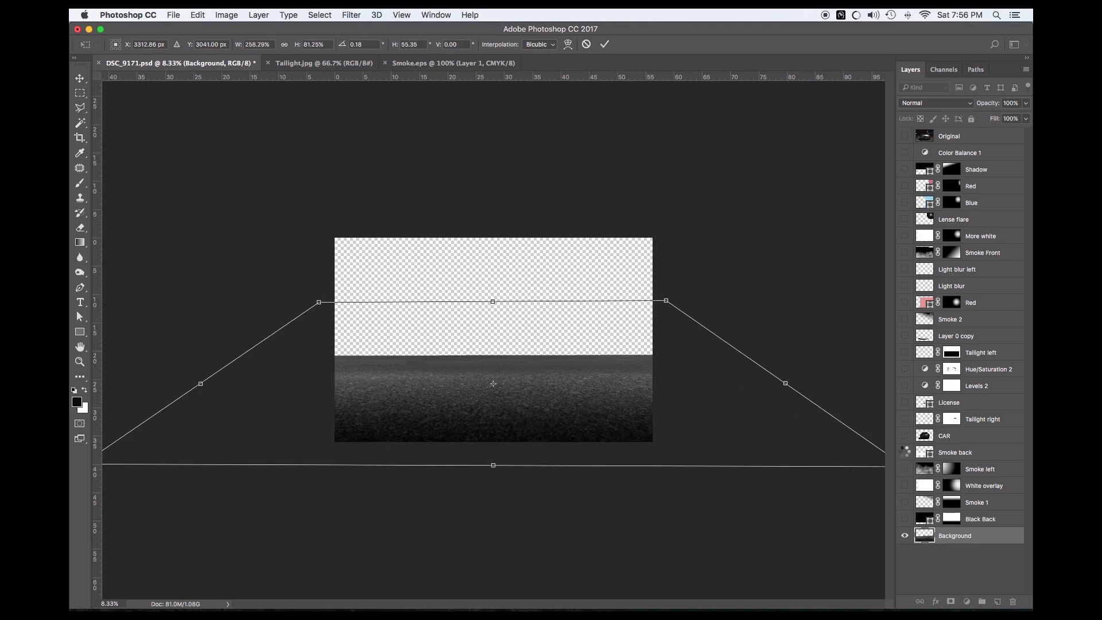
key("Return")
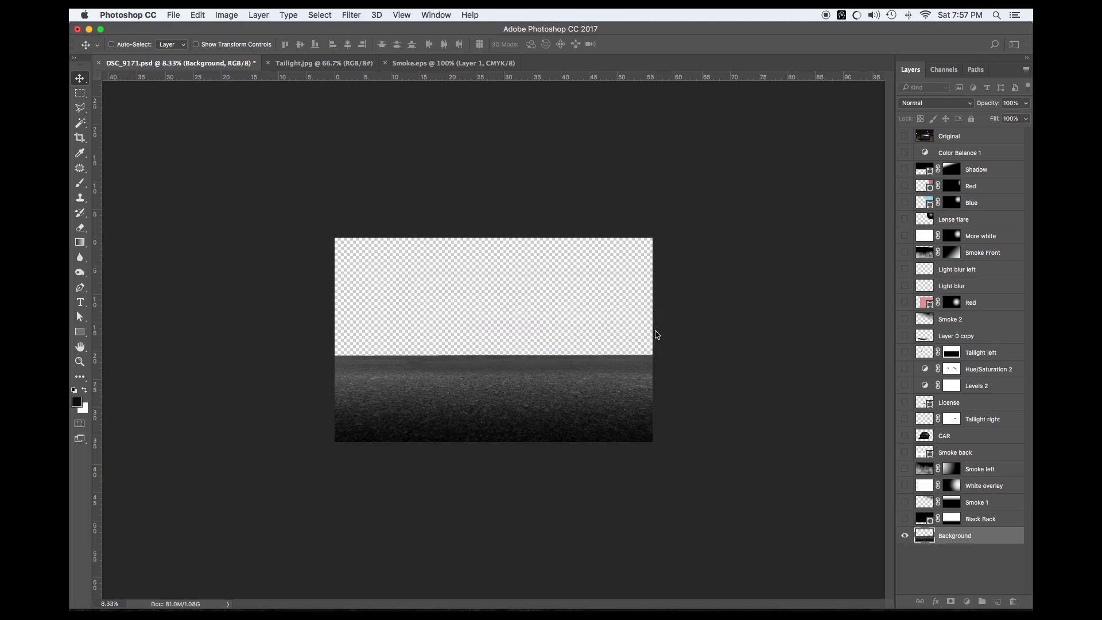
key("super+plus")
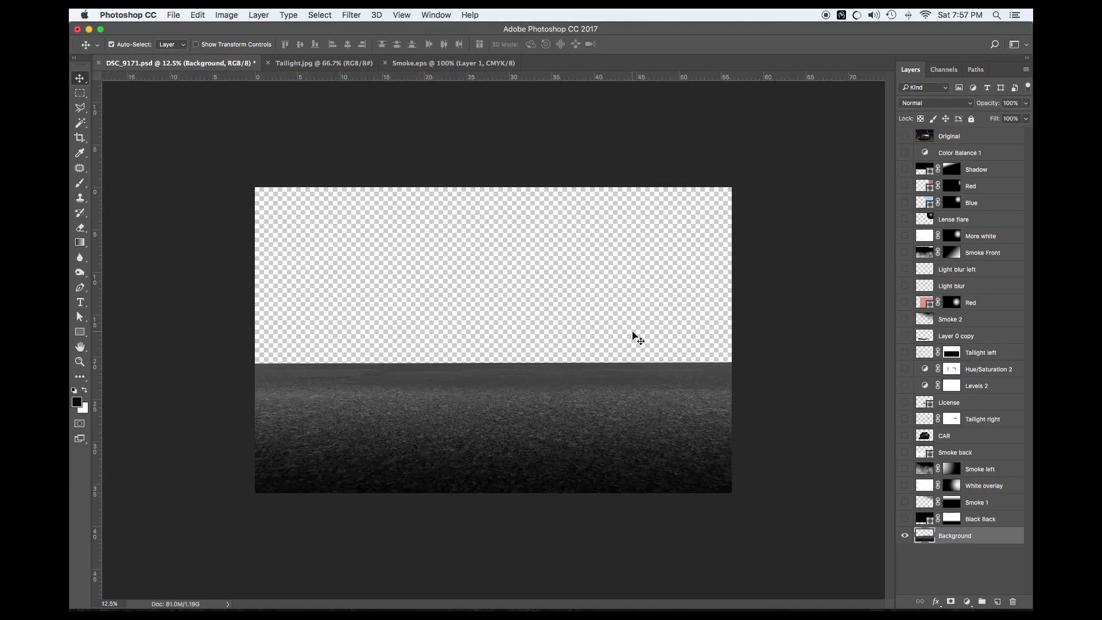
key("super+z")
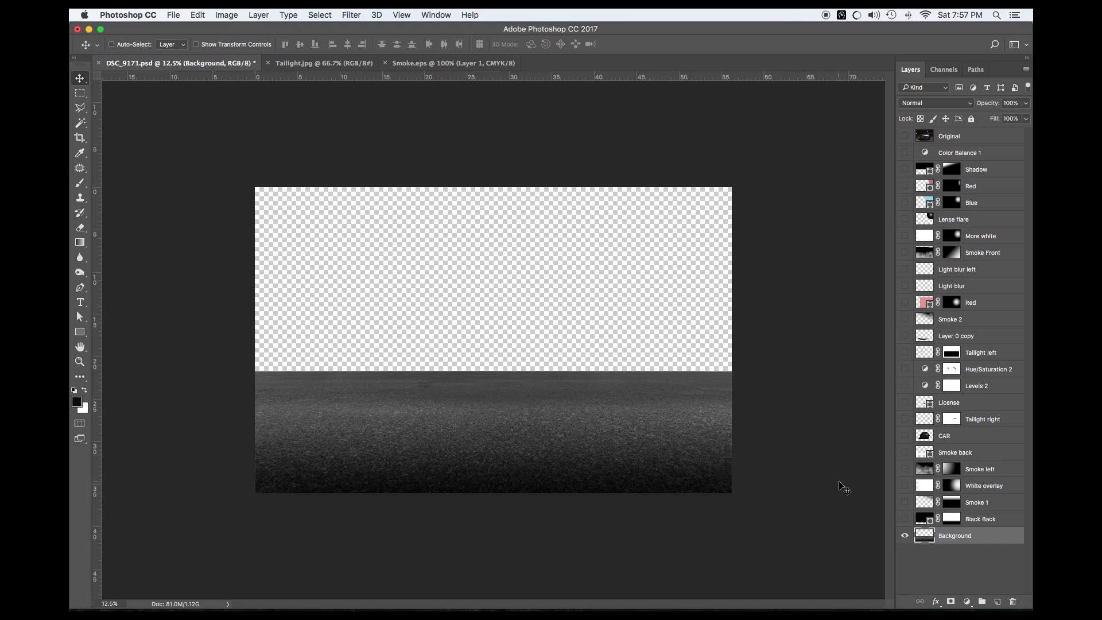
Step: Show the CAR layer and draw a black rectangle about 8197 × 1486 px over the lower asphalt, directly above the Background layer
left_click(905, 436)
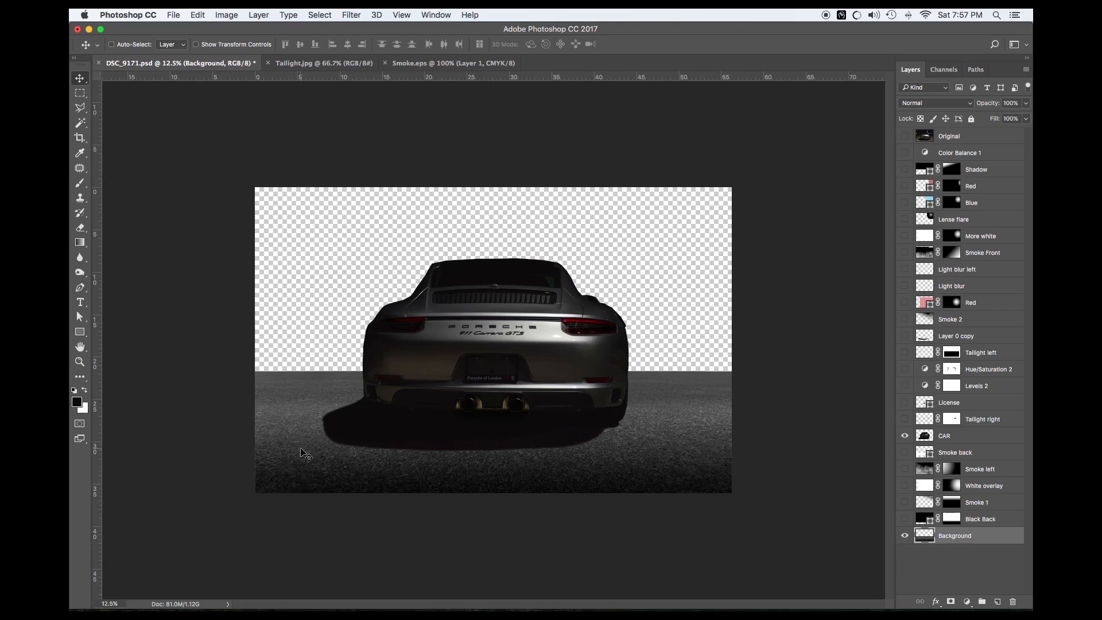
left_click(80, 332)
left_click_drag(237, 410, 825, 517)
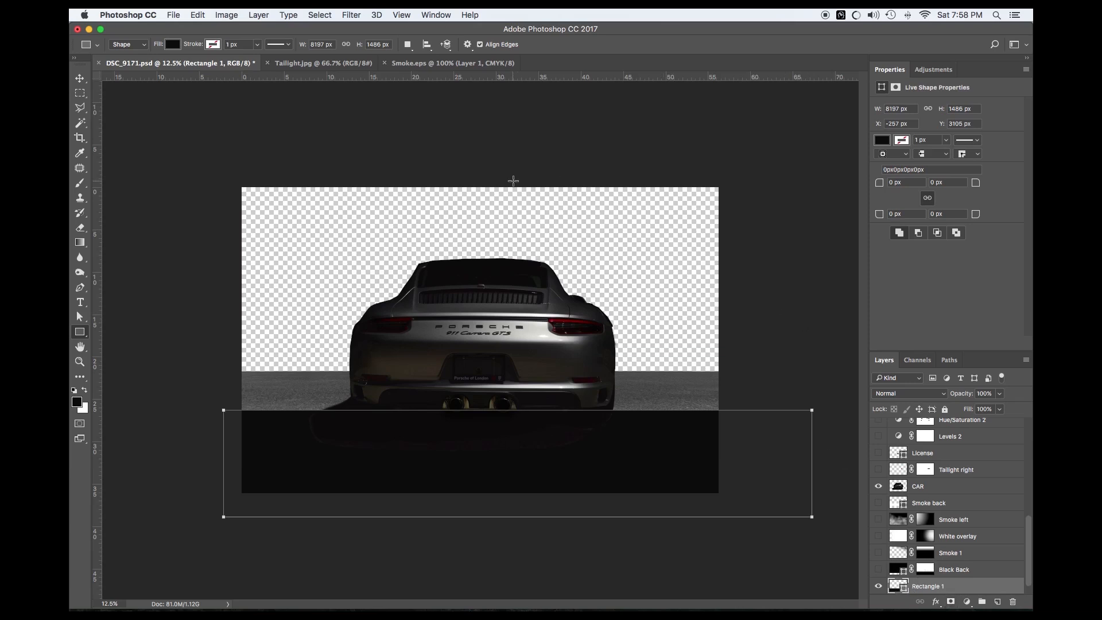
Step: Add a layer mask to the black rectangle and fade it with a vertical linear black-to-white gradient over the lower asphalt
left_click(950, 601)
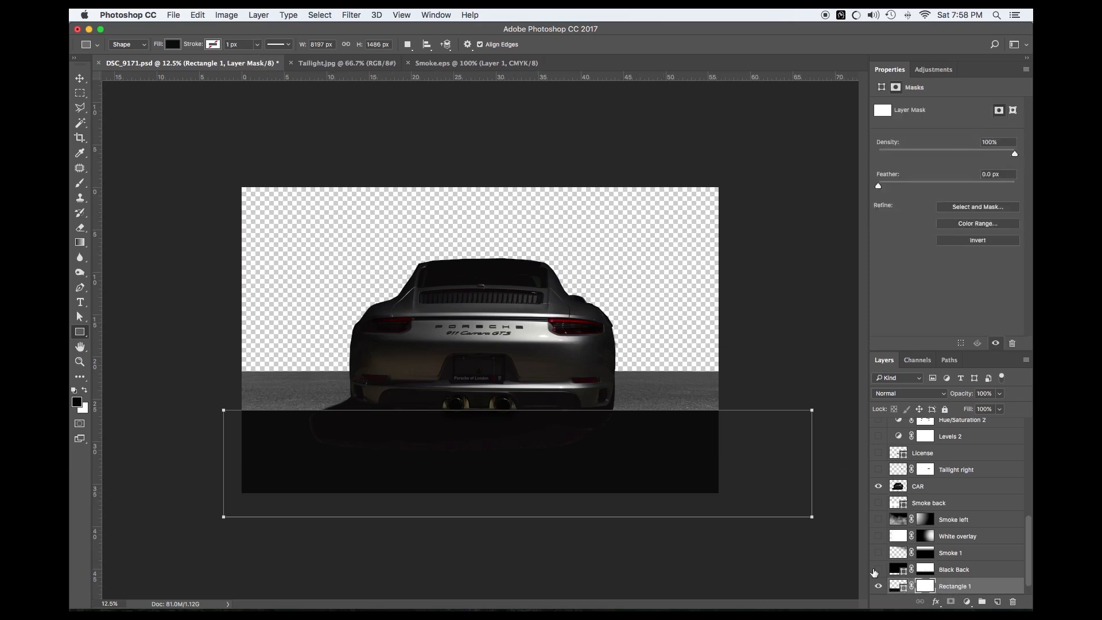
left_click(81, 244)
left_click_drag(447, 382, 447, 482)
left_click_drag(427, 418, 426, 497)
left_click(175, 44)
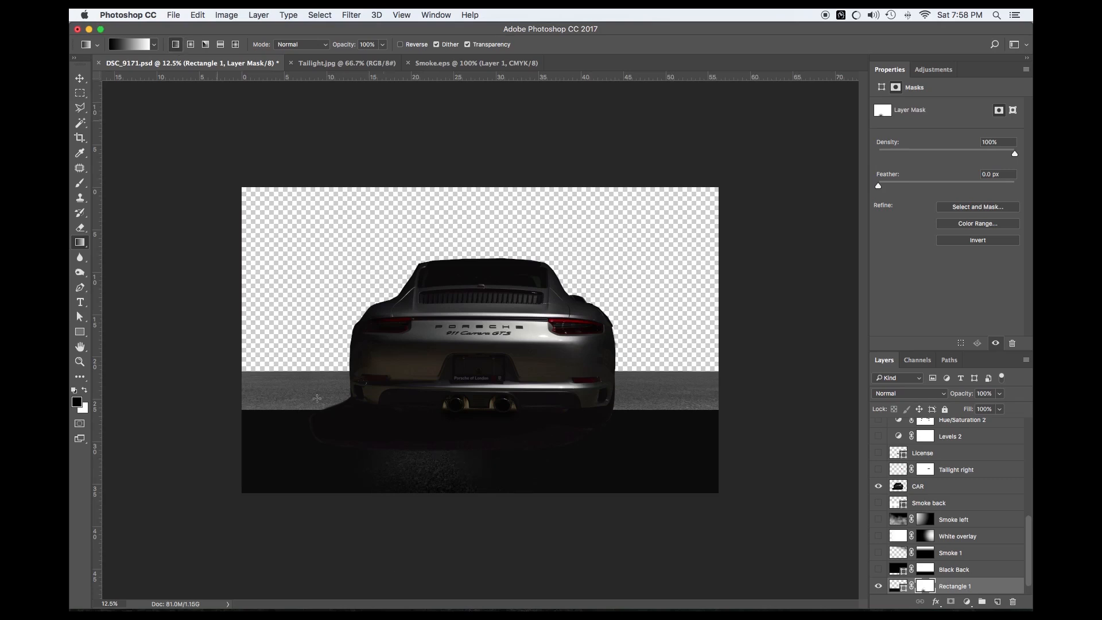
left_click_drag(337, 405, 337, 486)
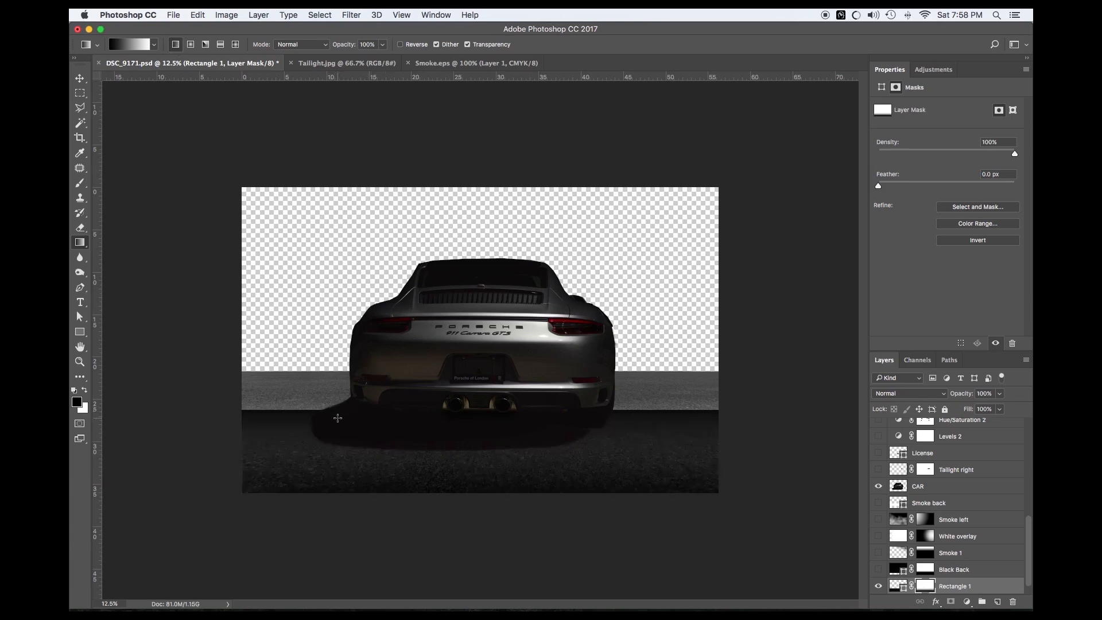
Step: Redraw the rectangle's mask with a vertical gradient over the lower asphalt and compare the fade with the layer hidden and shown
left_click_drag(325, 409, 323, 467)
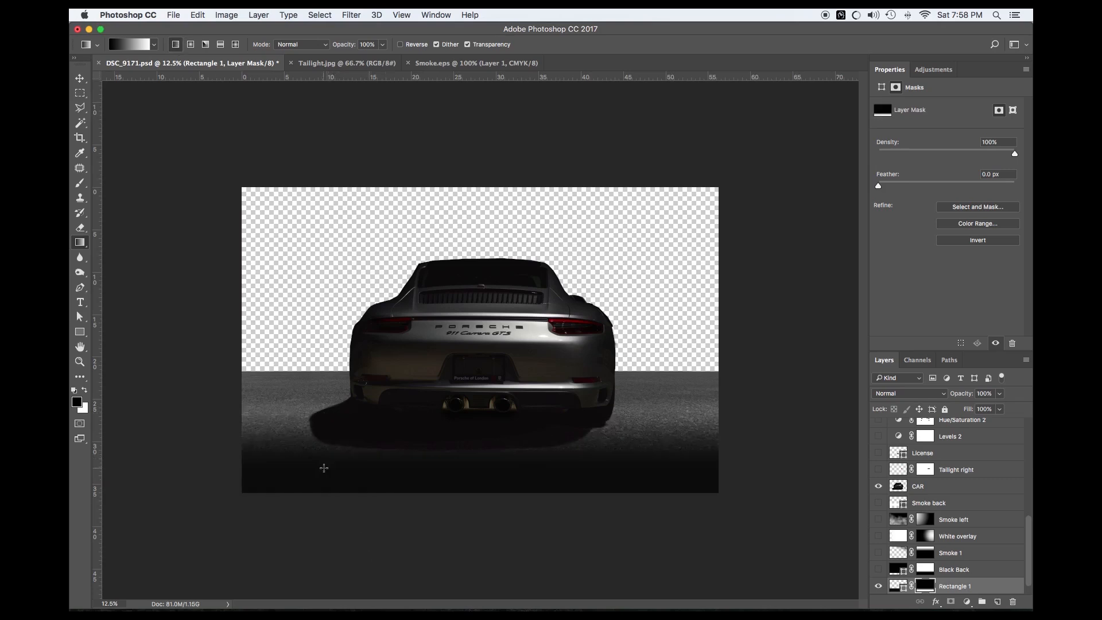
scroll(926, 530, "down", 1)
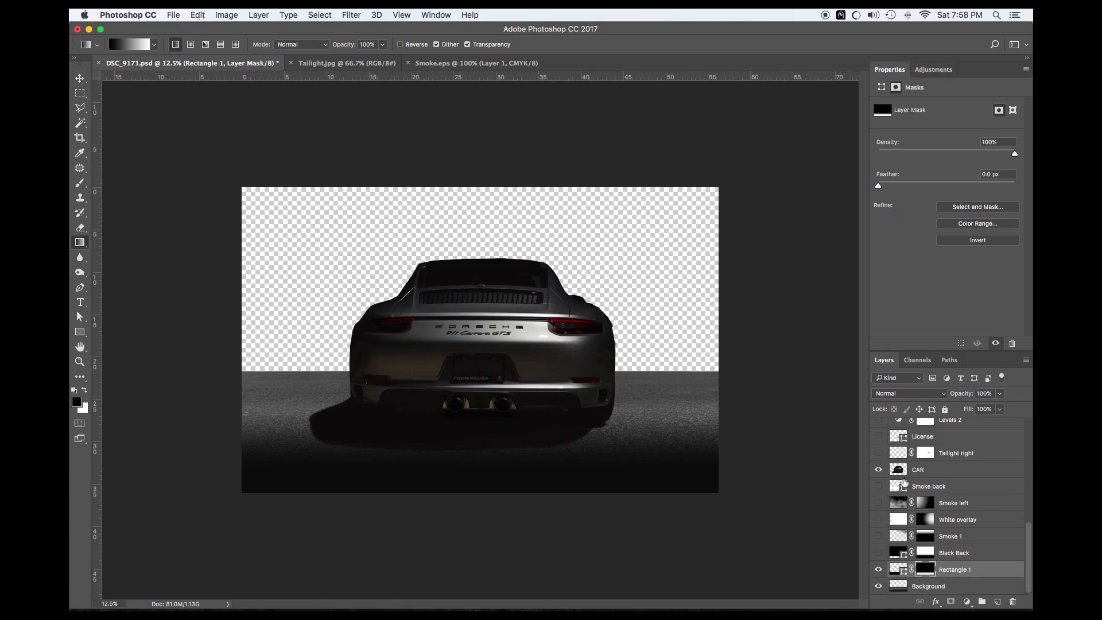
left_click(877, 569)
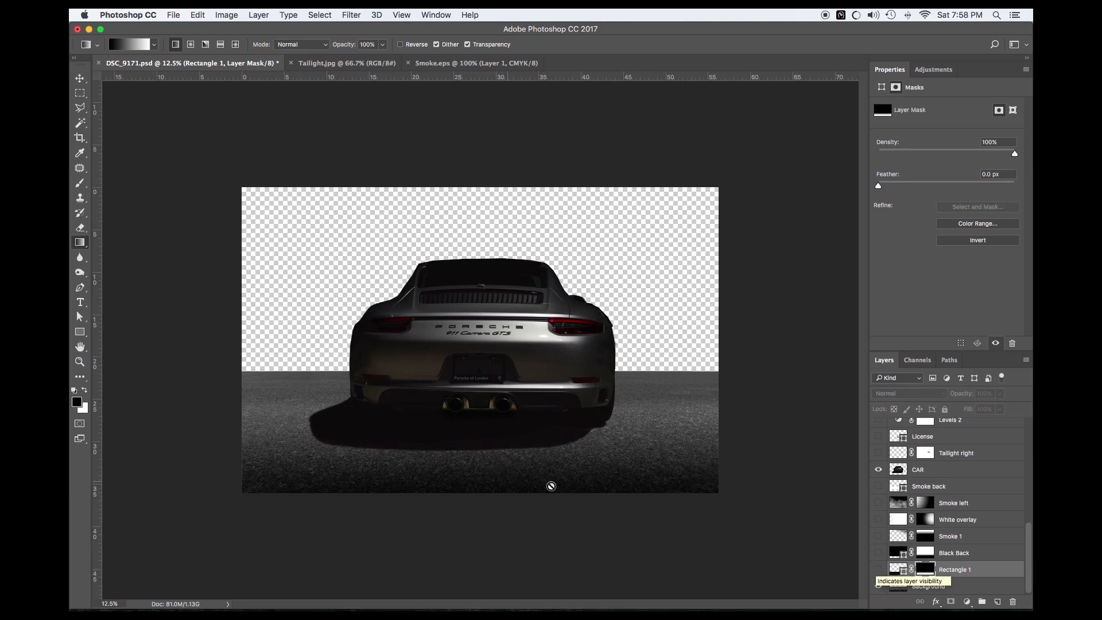
left_click(877, 570)
left_click(877, 569)
left_click(878, 570)
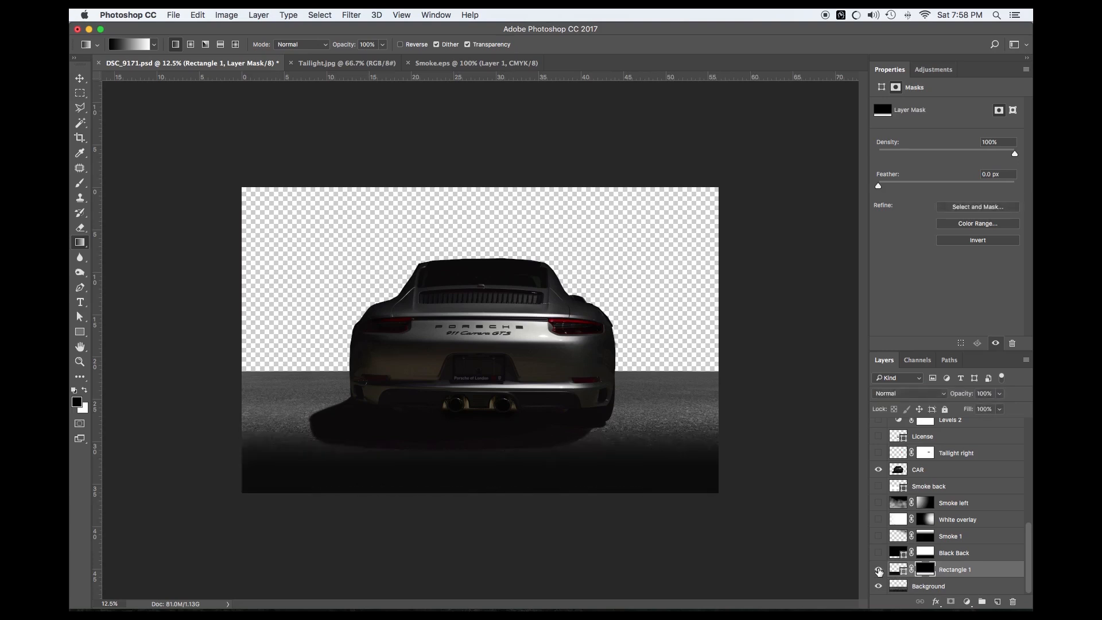
Step: Set the Rectangle 1 layer's blend mode to Overlay
left_click(893, 571)
left_click(896, 396)
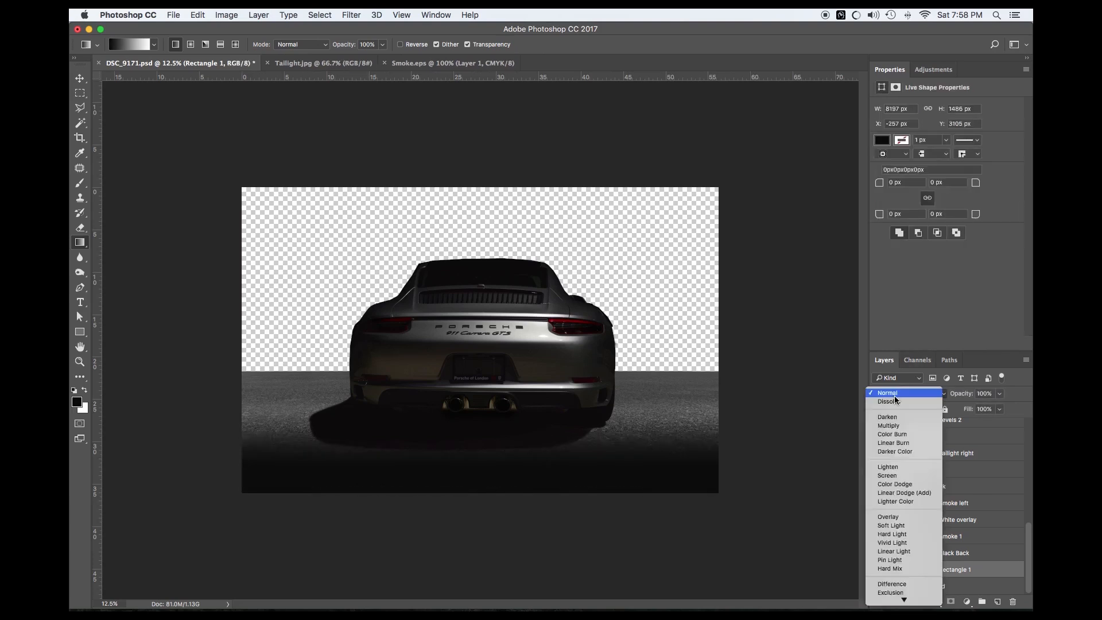
left_click(888, 516)
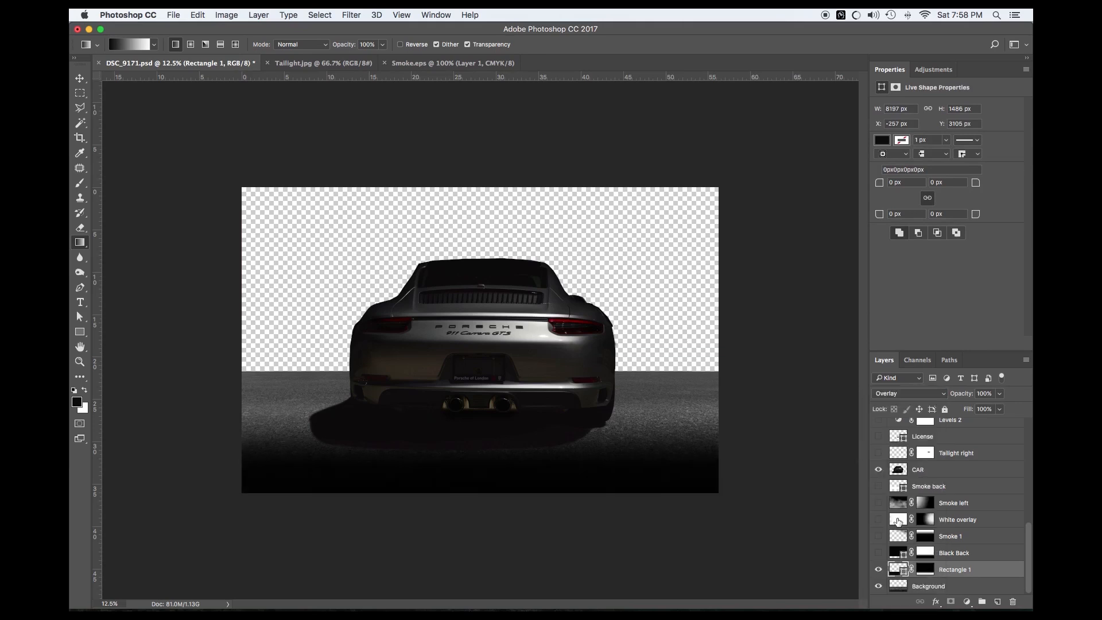
left_click(892, 399)
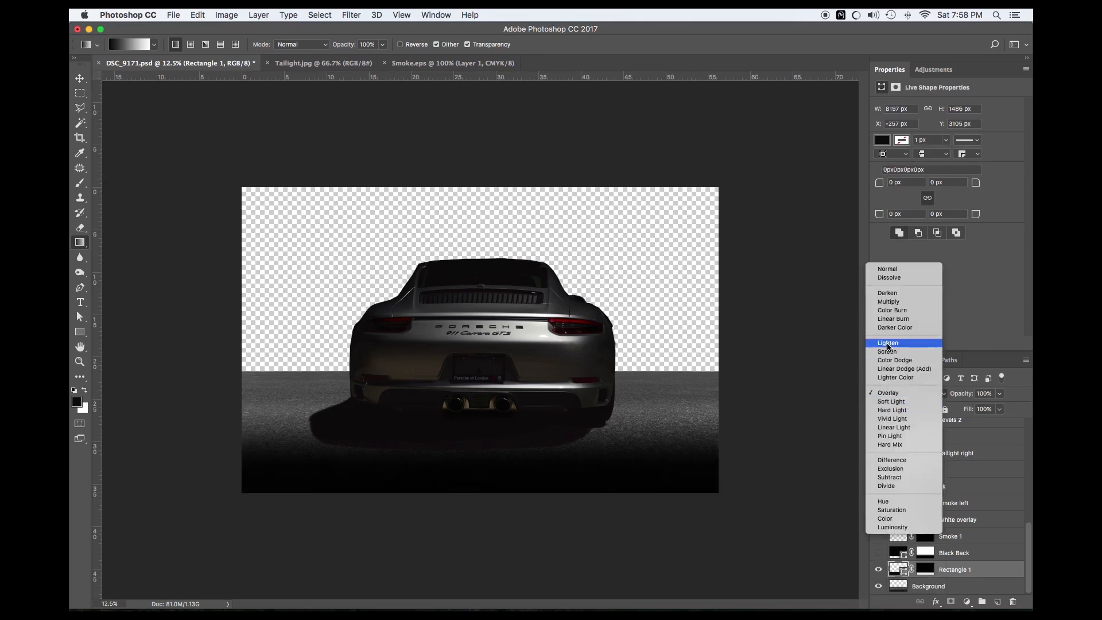
left_click(755, 366)
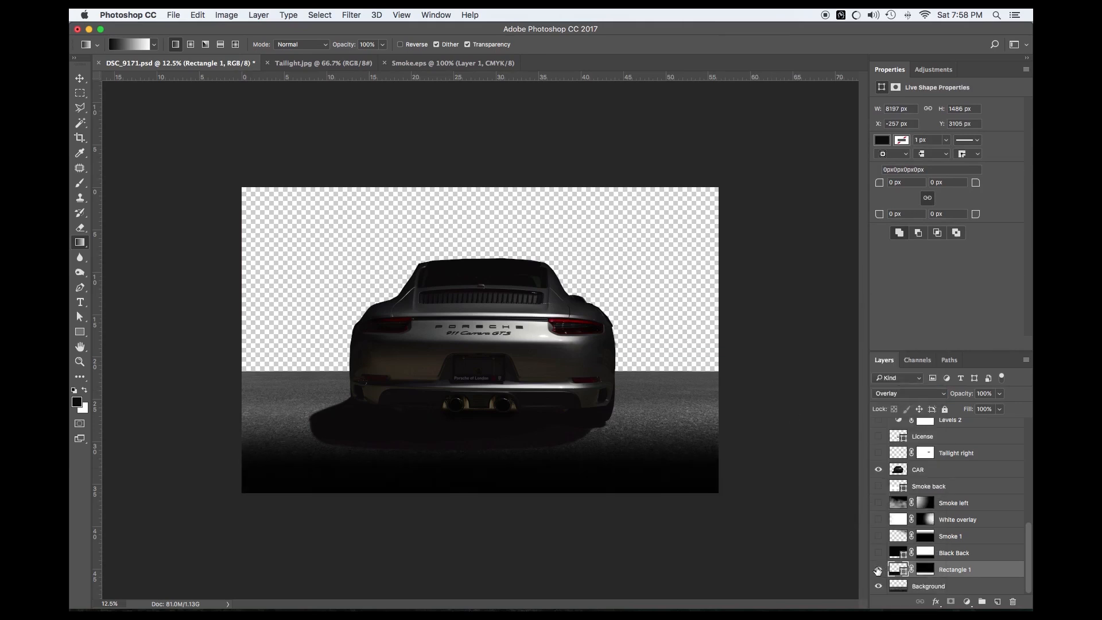
Step: Compare the image with and without the Rectangle 1 layer, and delete that layer
left_click(878, 569)
left_click(877, 569)
left_click(878, 569)
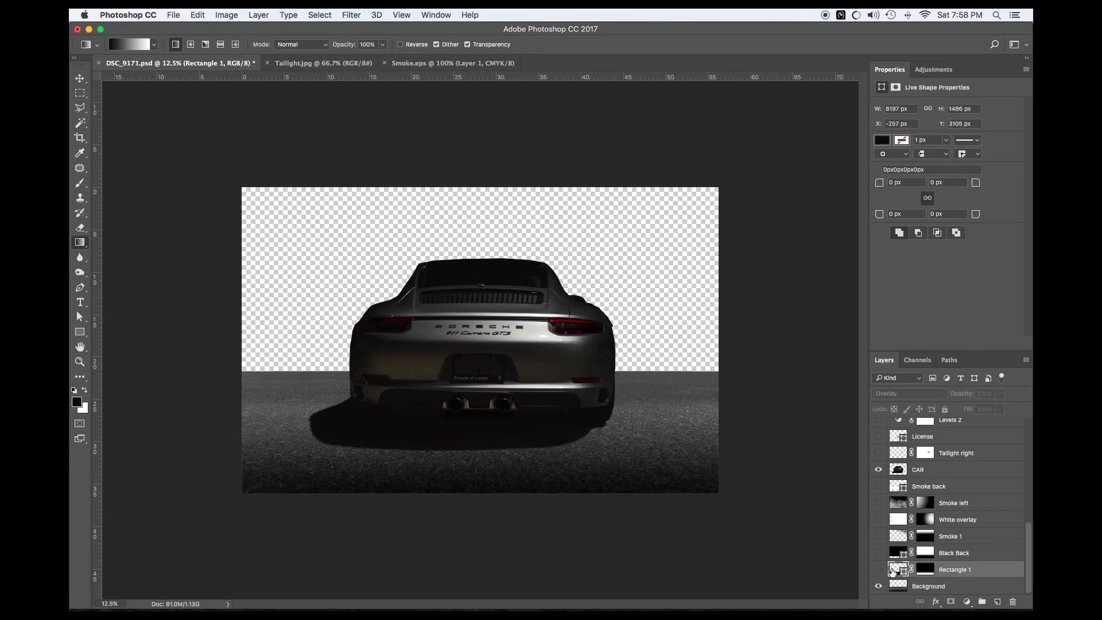
key("BackSpace")
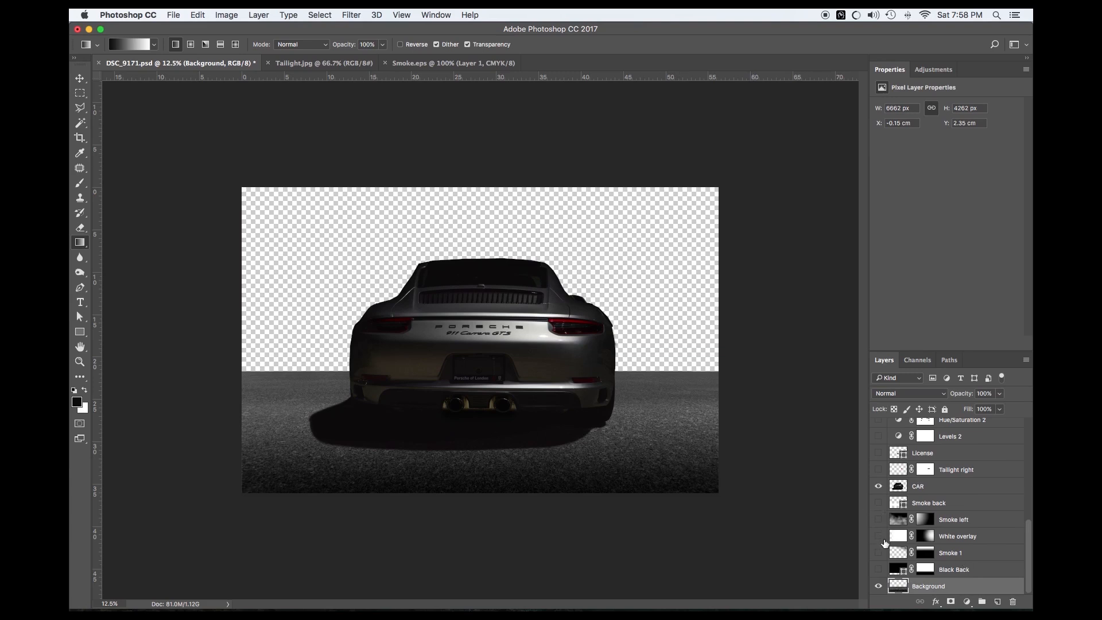
Step: Show the Black Back layer, and disable and re-enable its layer mask to compare the background with and without the fade
left_click(878, 570)
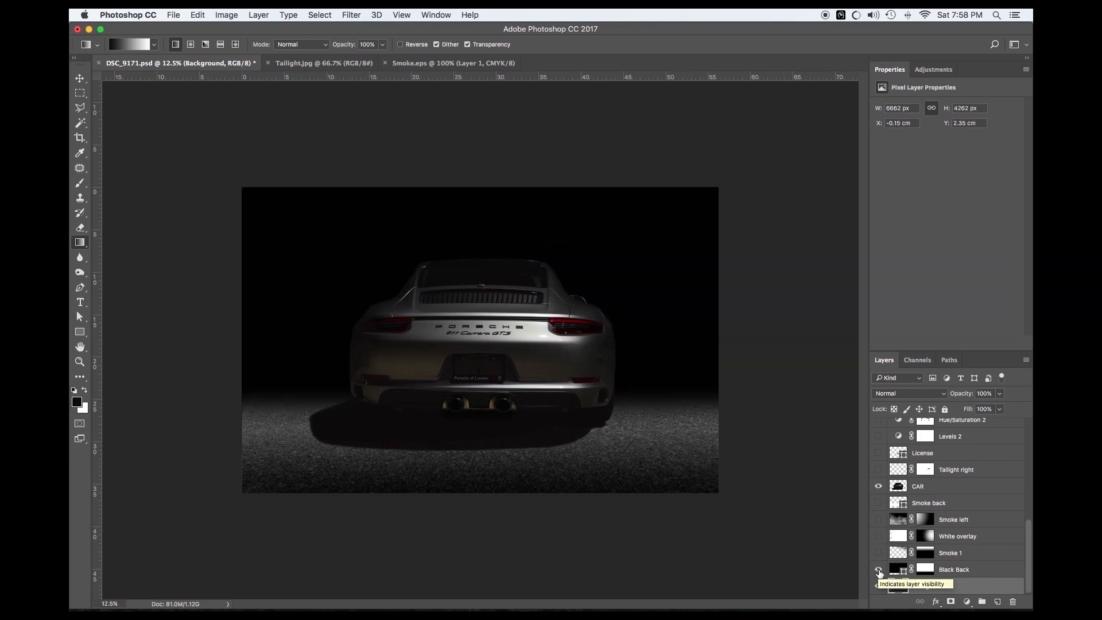
left_click(926, 573)
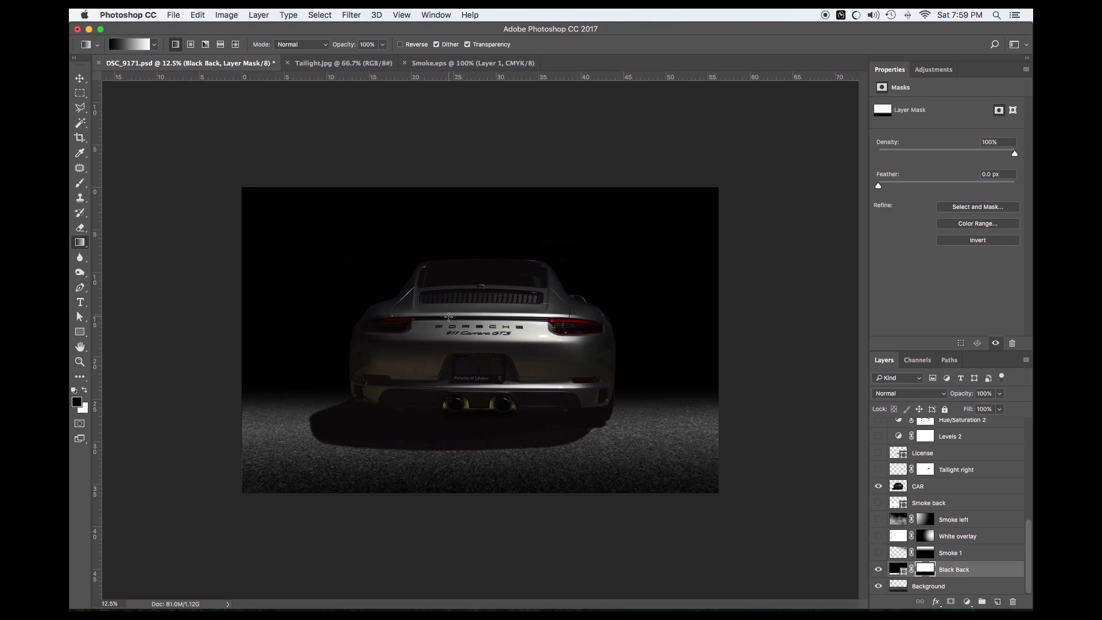
right_click(923, 570)
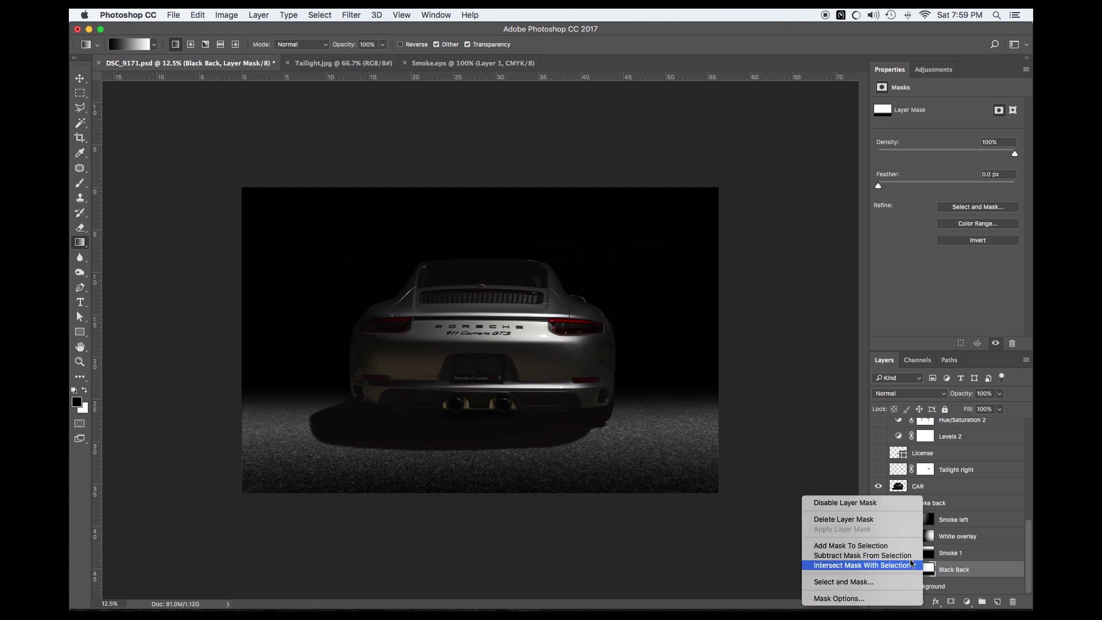
left_click(888, 504)
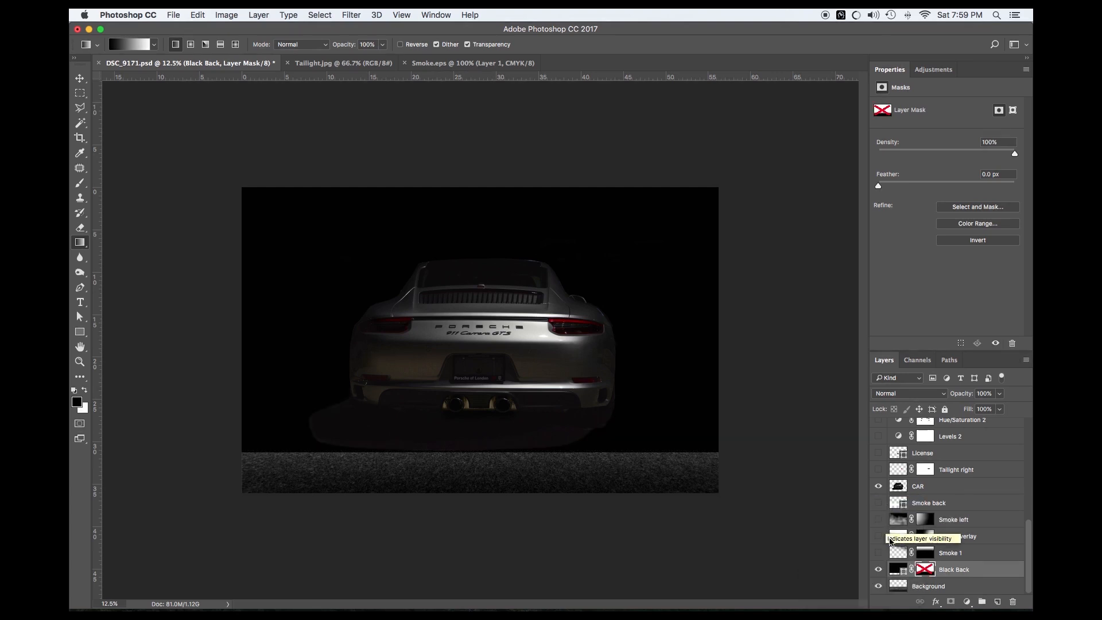
right_click(921, 570)
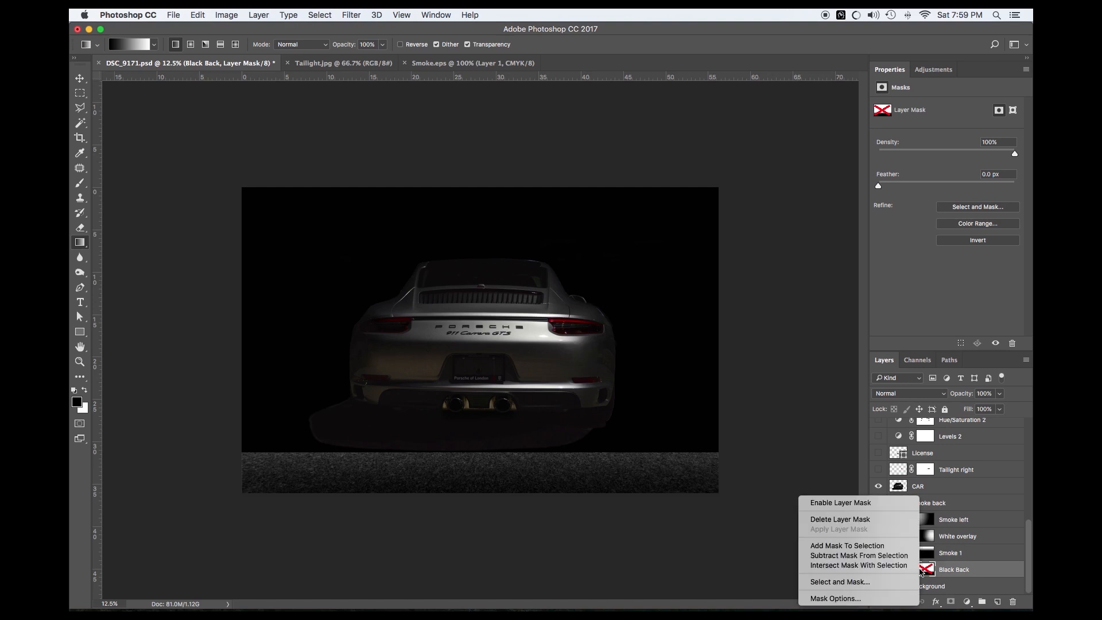
left_click(864, 504)
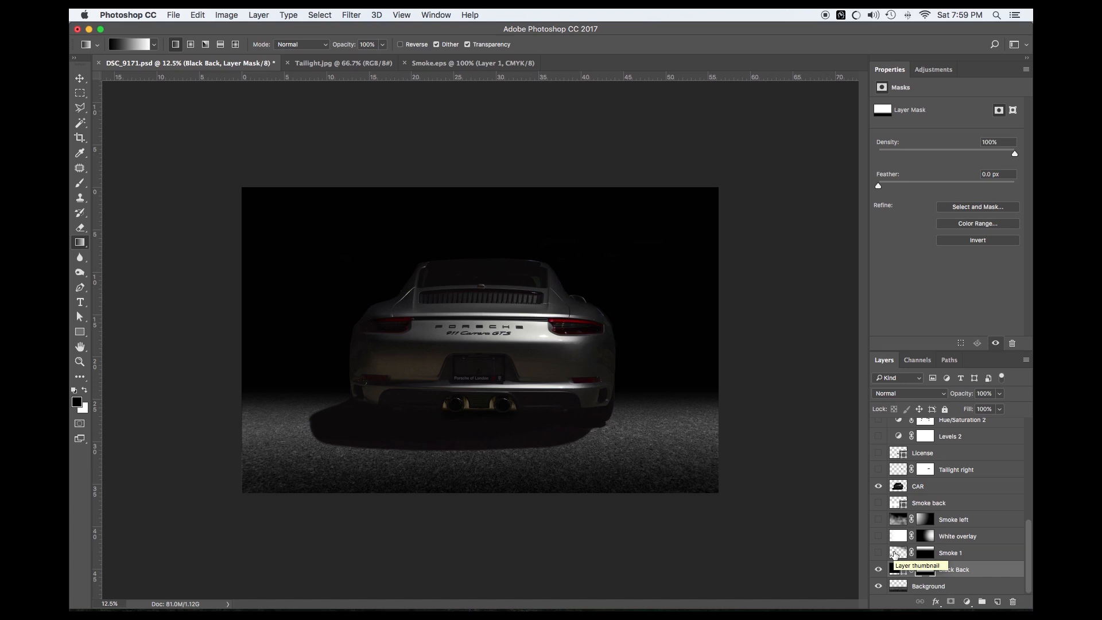
Step: Look at the smoke image in Smoke.eps, return to DSC_9171.psd and extend the layer list to reveal more layers
left_click(439, 63)
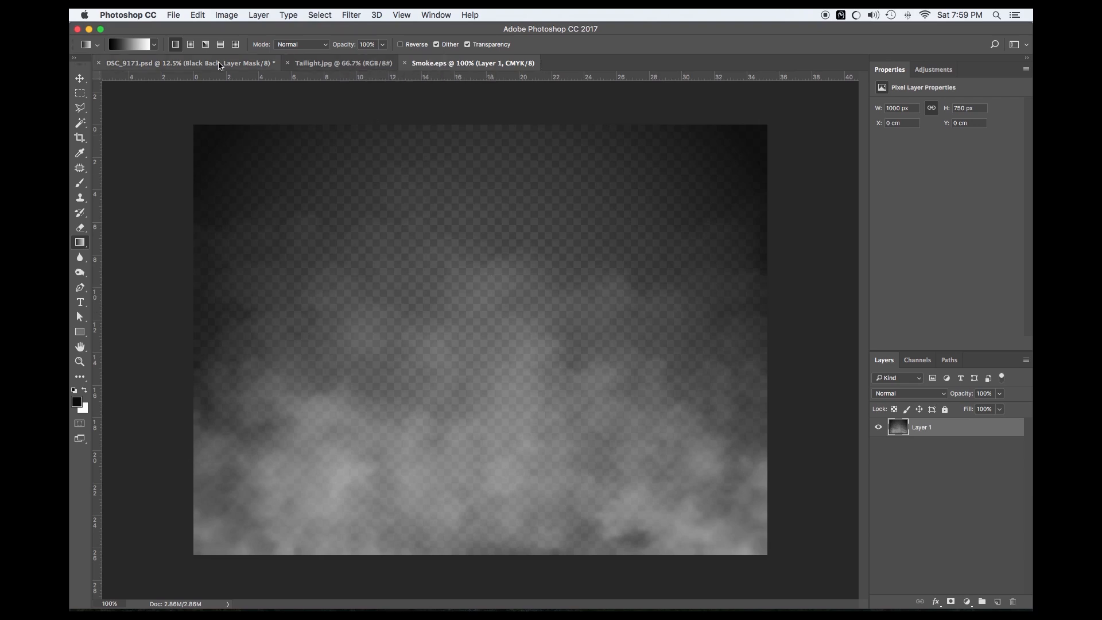
left_click(218, 63)
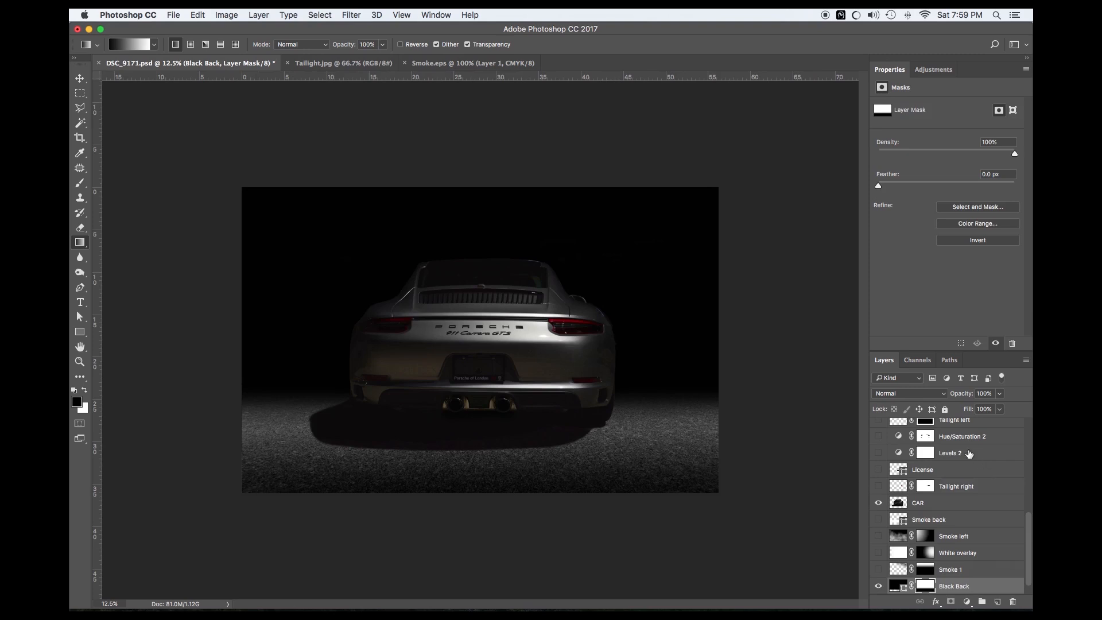
left_click_drag(918, 351, 916, 204)
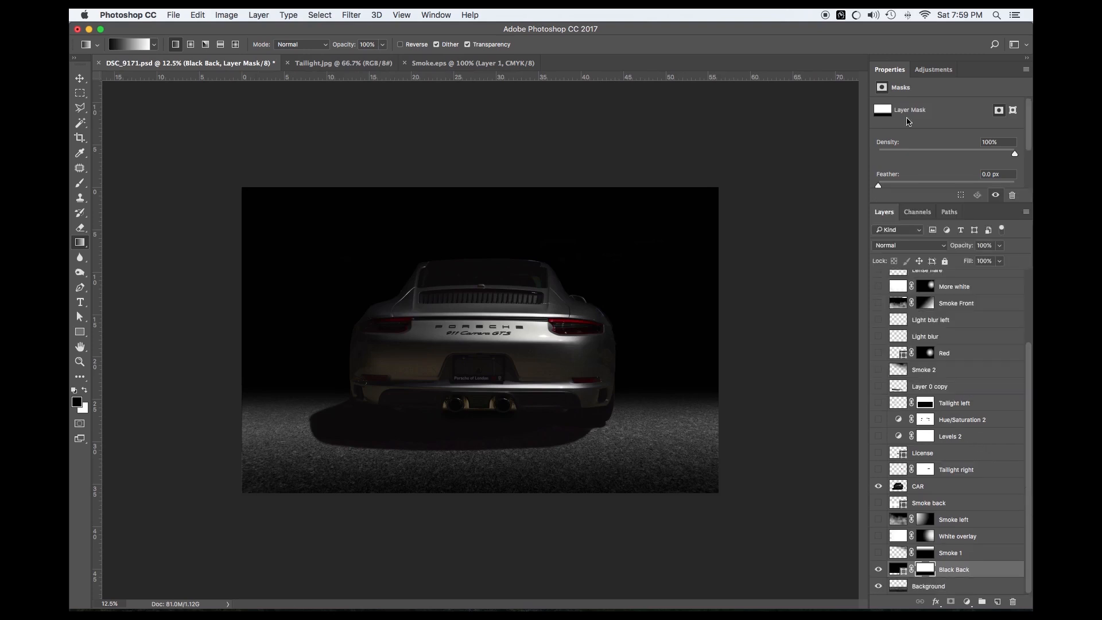
Step: Show the Smoke 1 layer above Black Back and select its layer mask
left_click(879, 553)
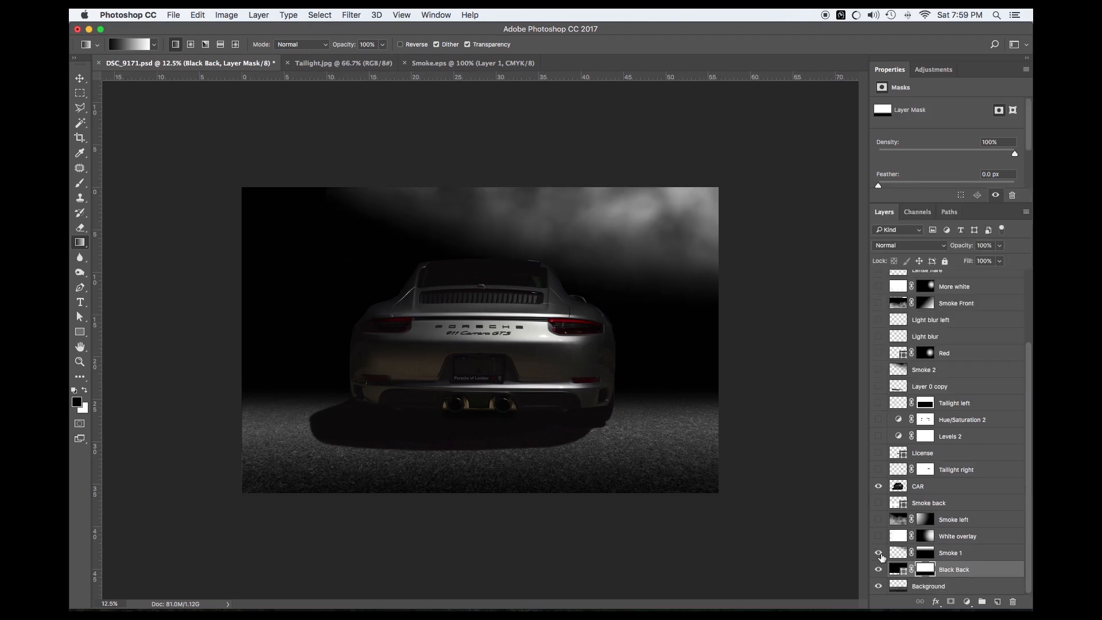
left_click(878, 552)
left_click(878, 553)
left_click(917, 554)
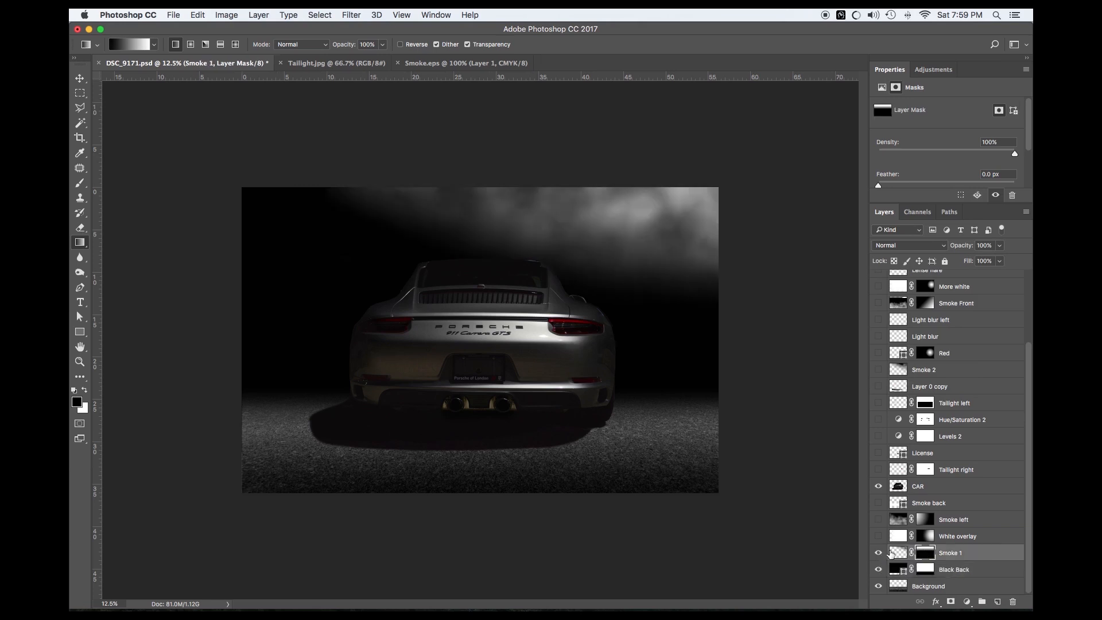
left_click(917, 554)
Step: Disable the Smoke 1 layer mask to view the unmasked smoke, and enable it again
right_click(928, 555)
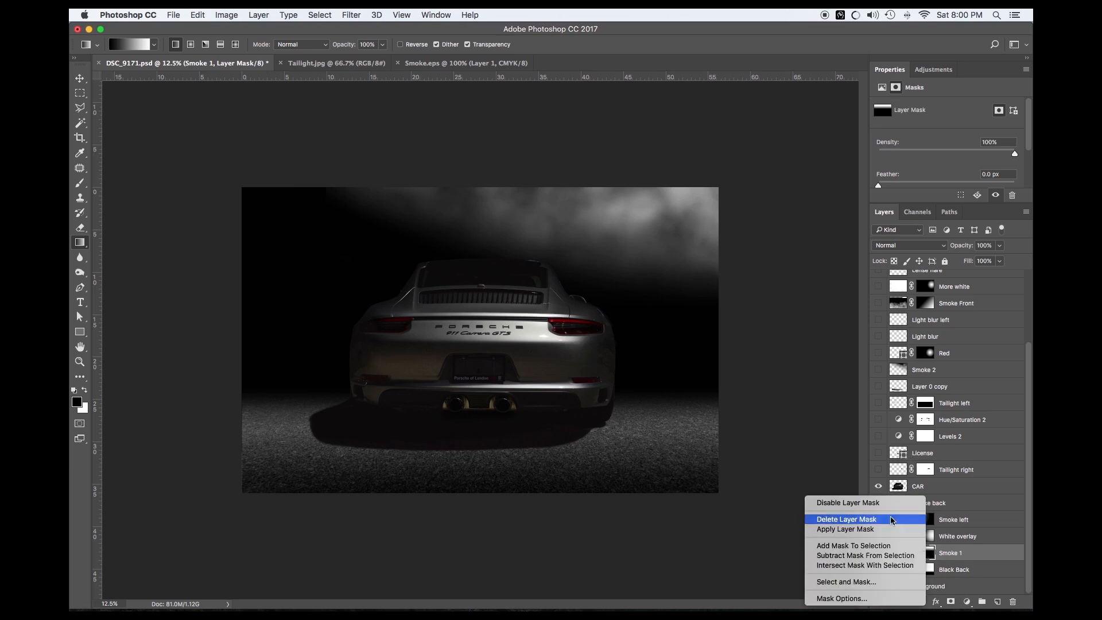
left_click(886, 500)
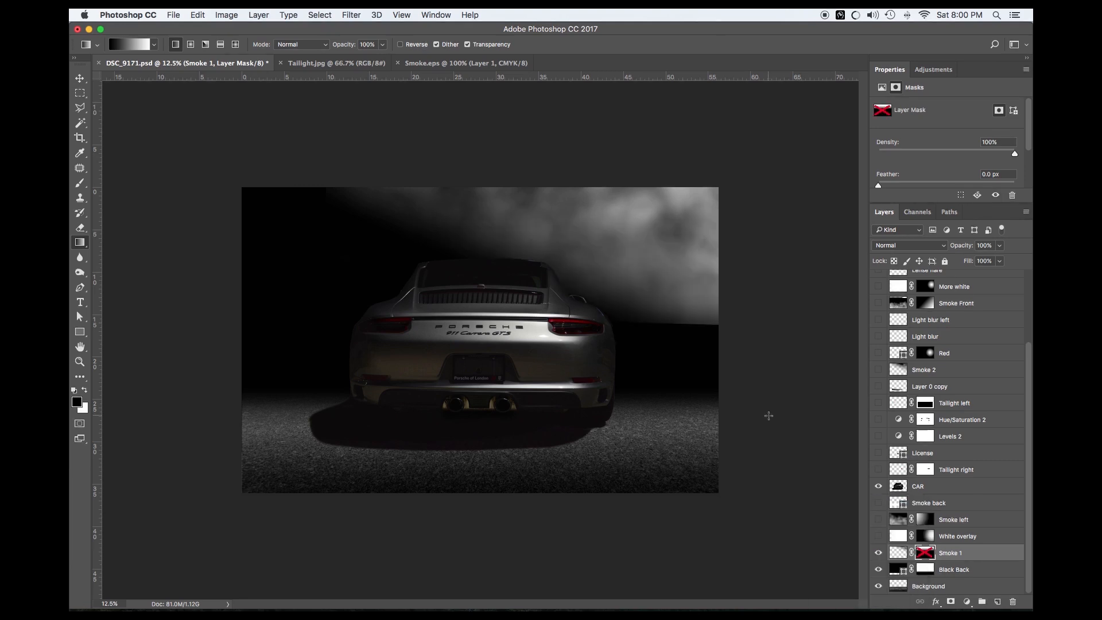
right_click(933, 561)
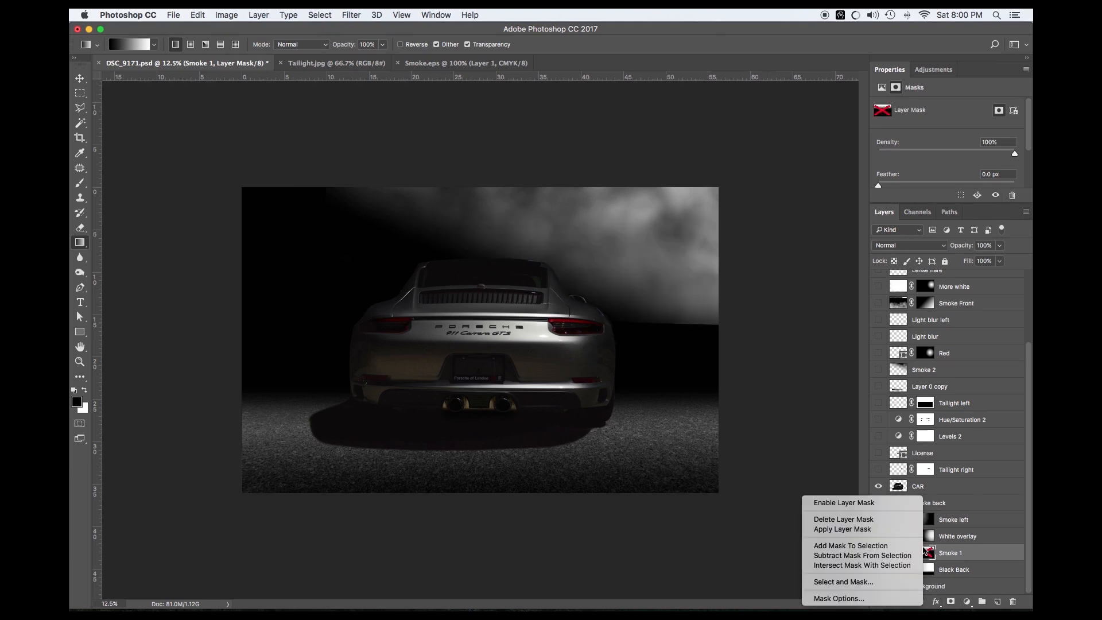
left_click(868, 508)
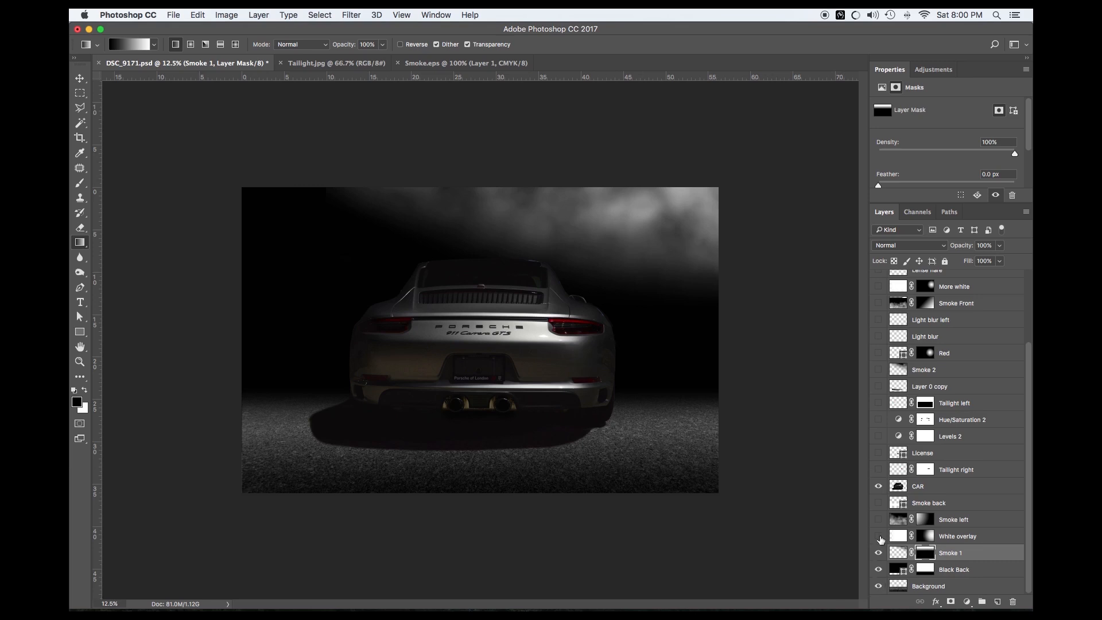
Step: Show and select the White overlay layer, comparing the smoke with and without its brightening
left_click(878, 535)
left_click(897, 535)
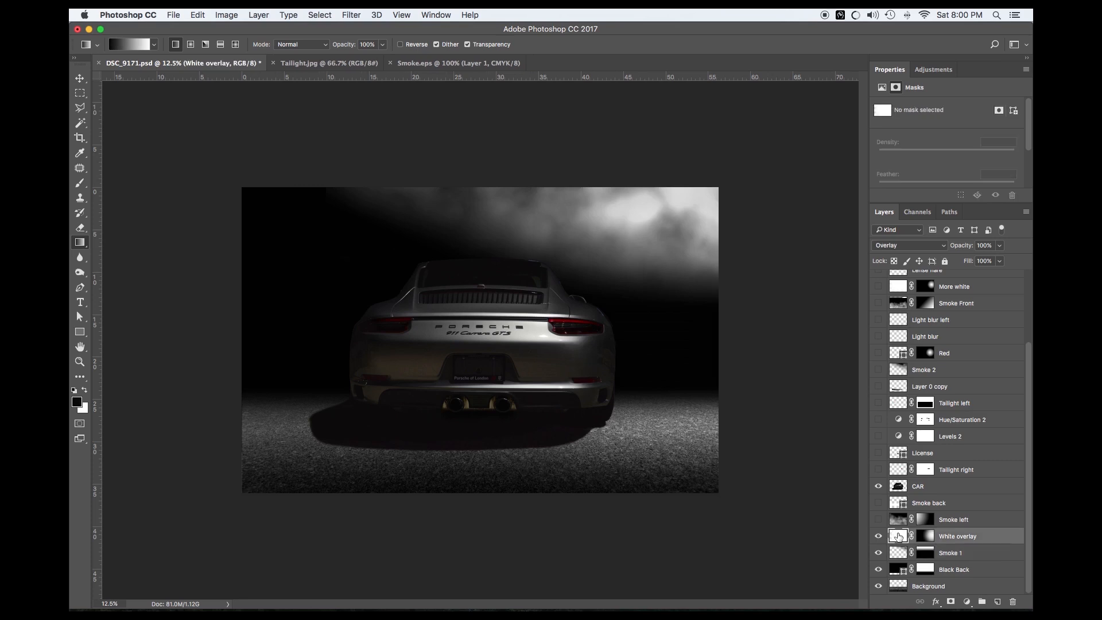
left_click(878, 536)
left_click(877, 539)
left_click(878, 537)
left_click(878, 536)
Step: Select and show the Smoke left layer, comparing the scene with and without it
left_click(954, 521)
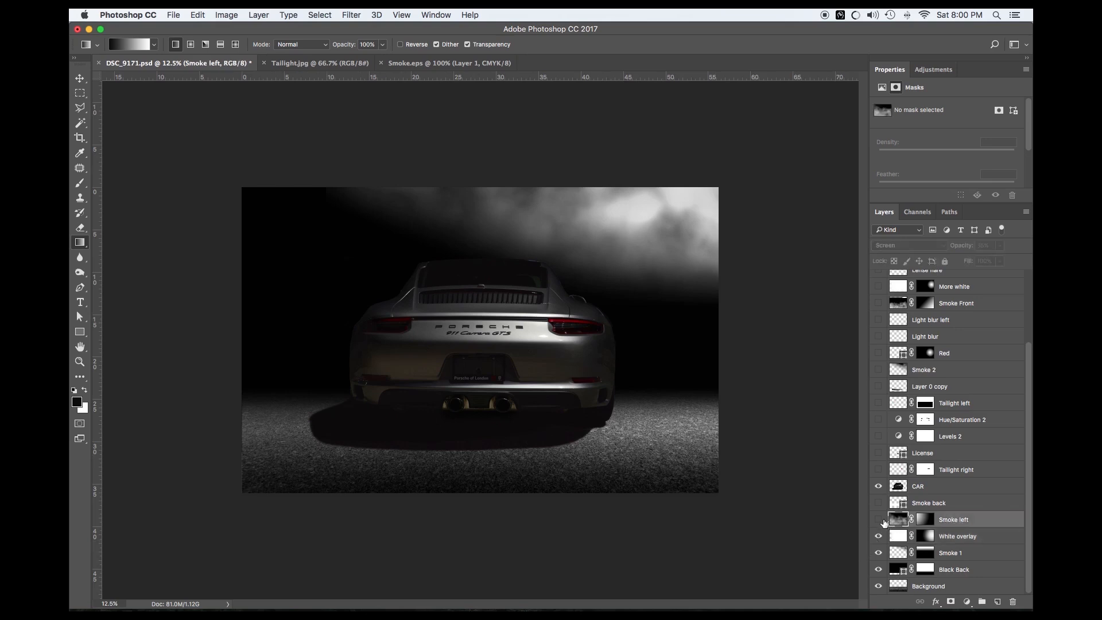
left_click(877, 519)
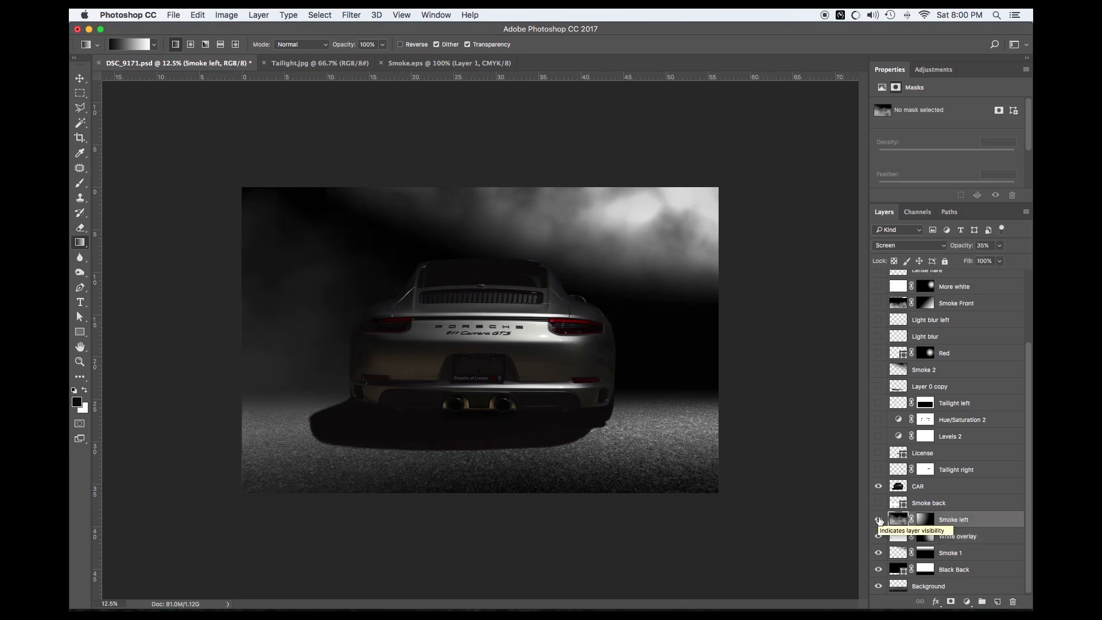
left_click(878, 519)
left_click(878, 519)
left_click(878, 519)
left_click(878, 519)
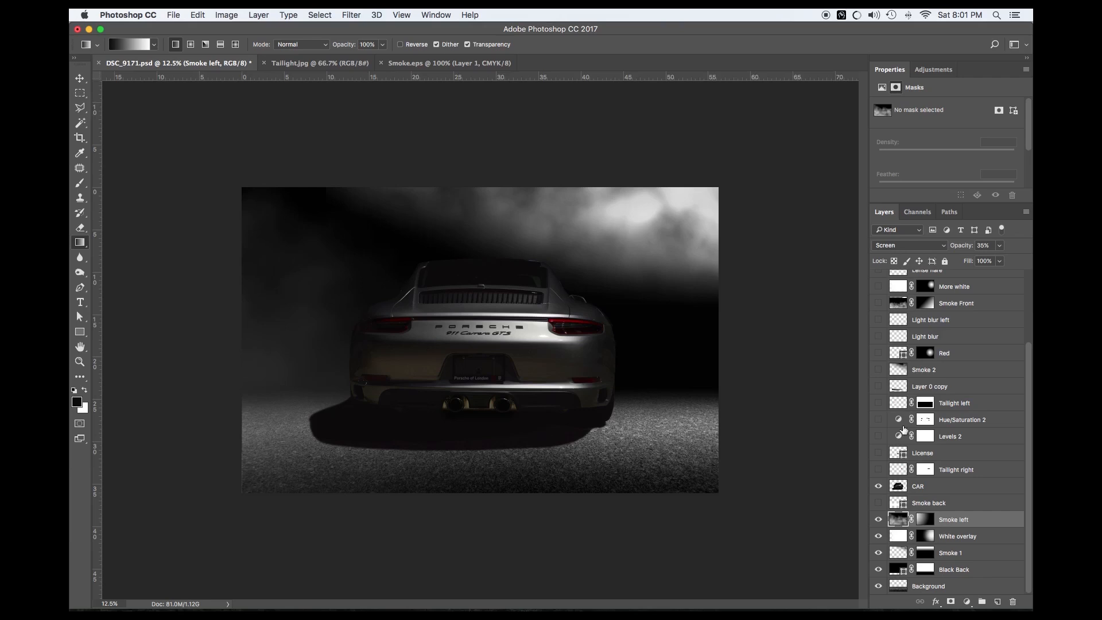
Step: Try the Overlay blend mode on the Smoke left layer, and set it to Lighten instead
left_click(893, 248)
left_click(874, 163)
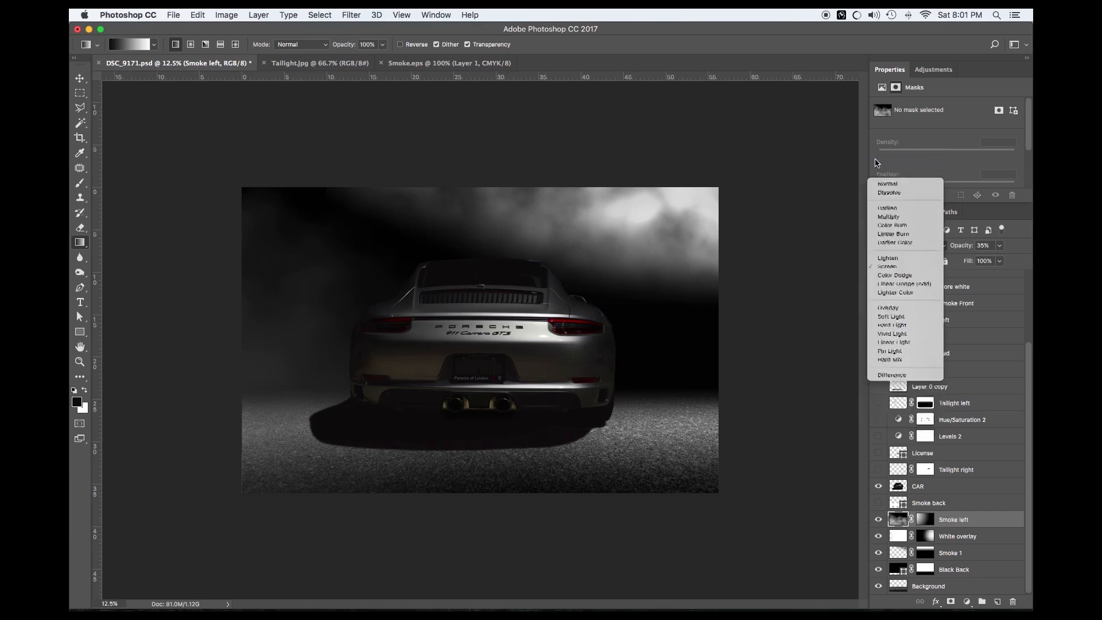
left_click(898, 246)
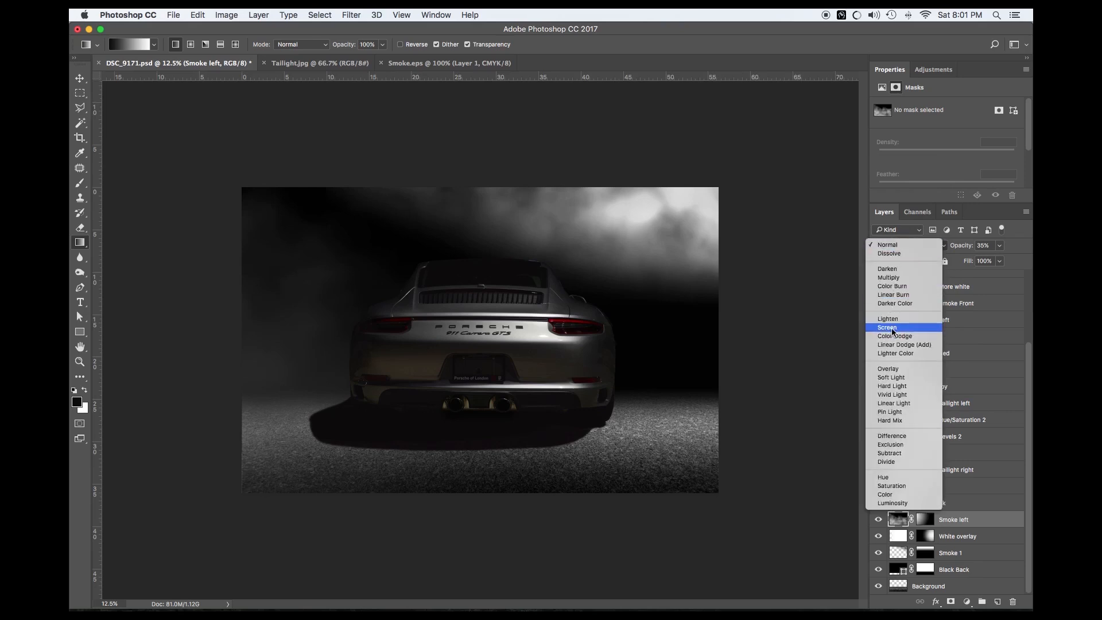
left_click(894, 368)
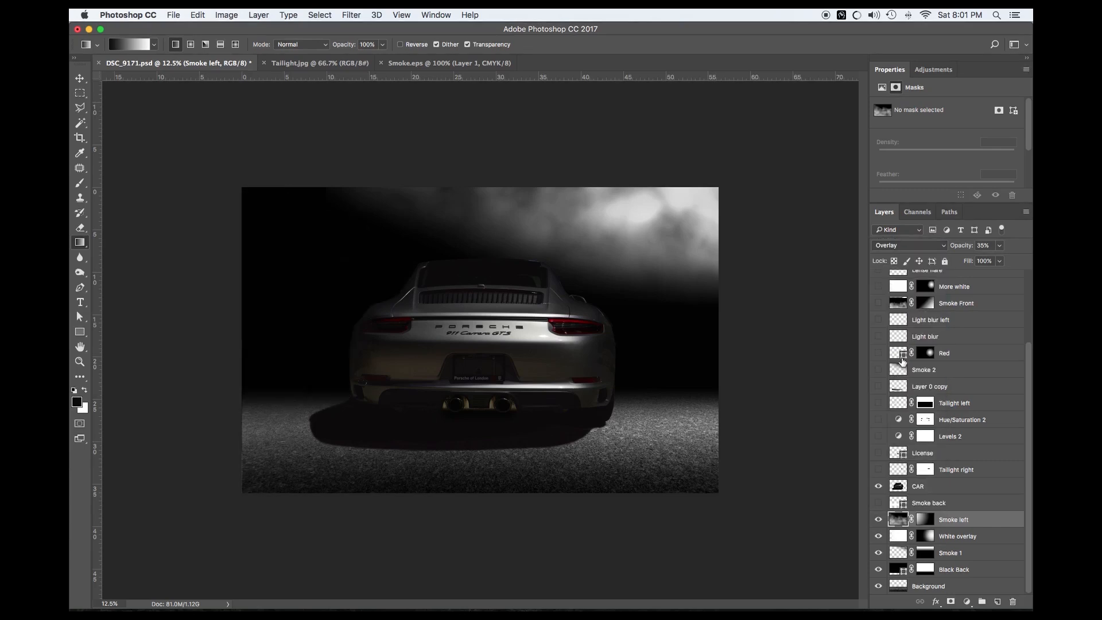
left_click(898, 246)
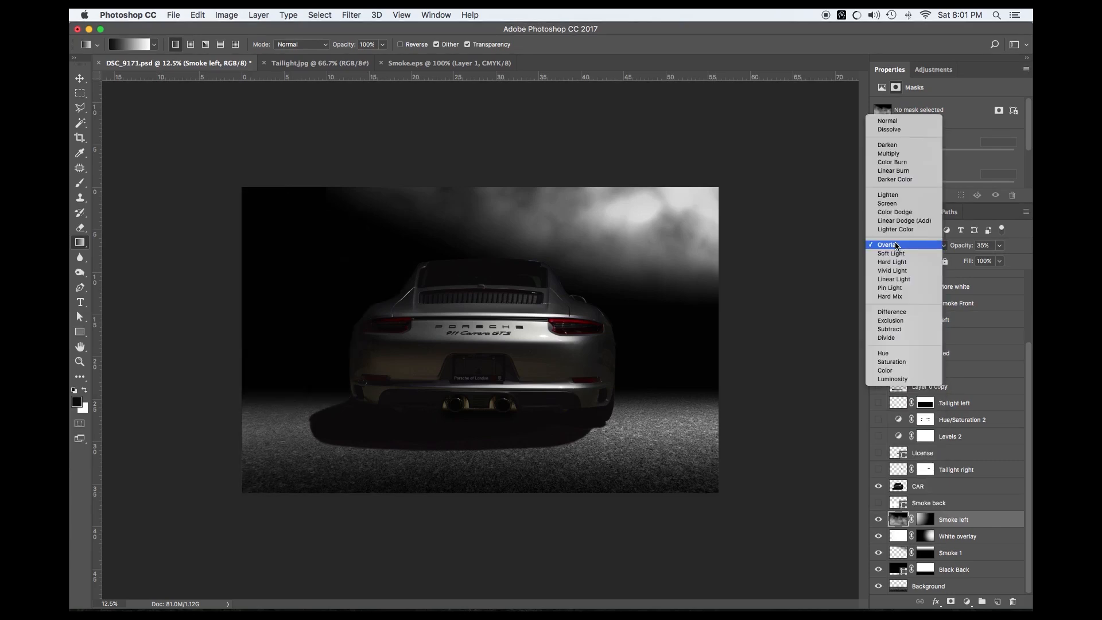
left_click(898, 196)
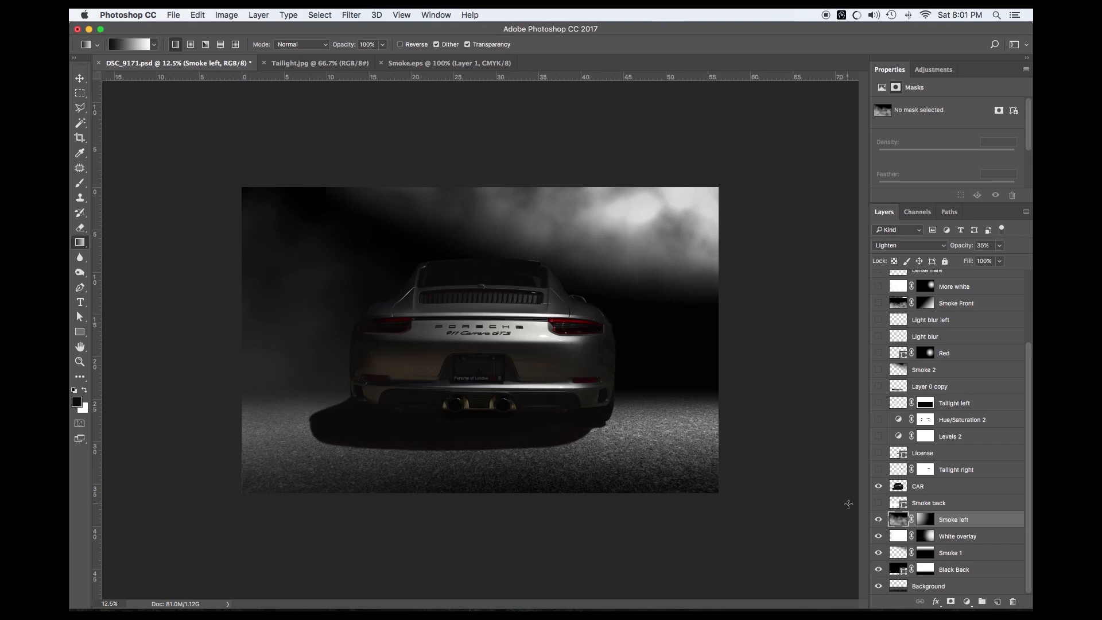
Step: Hide the Smoke left layer, and show and select the Smoke back layer, comparing the scene with and without it
left_click(878, 503)
left_click(877, 503)
left_click(877, 519)
left_click(878, 503)
left_click(878, 503)
left_click(898, 503)
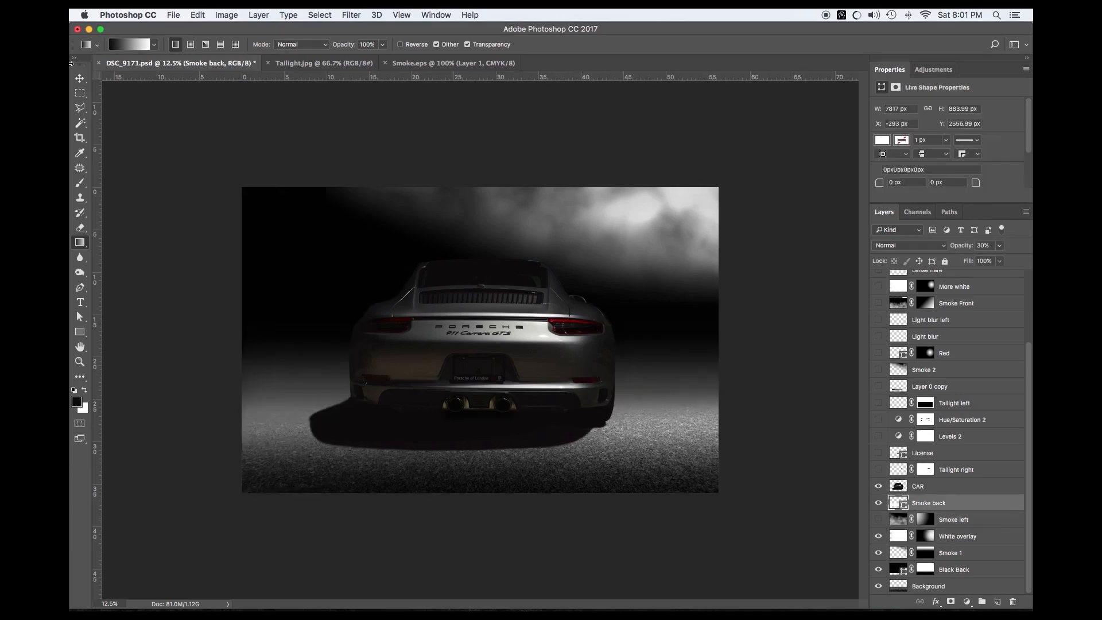
Step: Try shifting the Smoke back layer higher behind the car, and undo the move
left_click(80, 80)
mouse_move(294, 375)
left_mouse_down()
mouse_move(295, 348)
mouse_move(285, 371)
left_mouse_up()
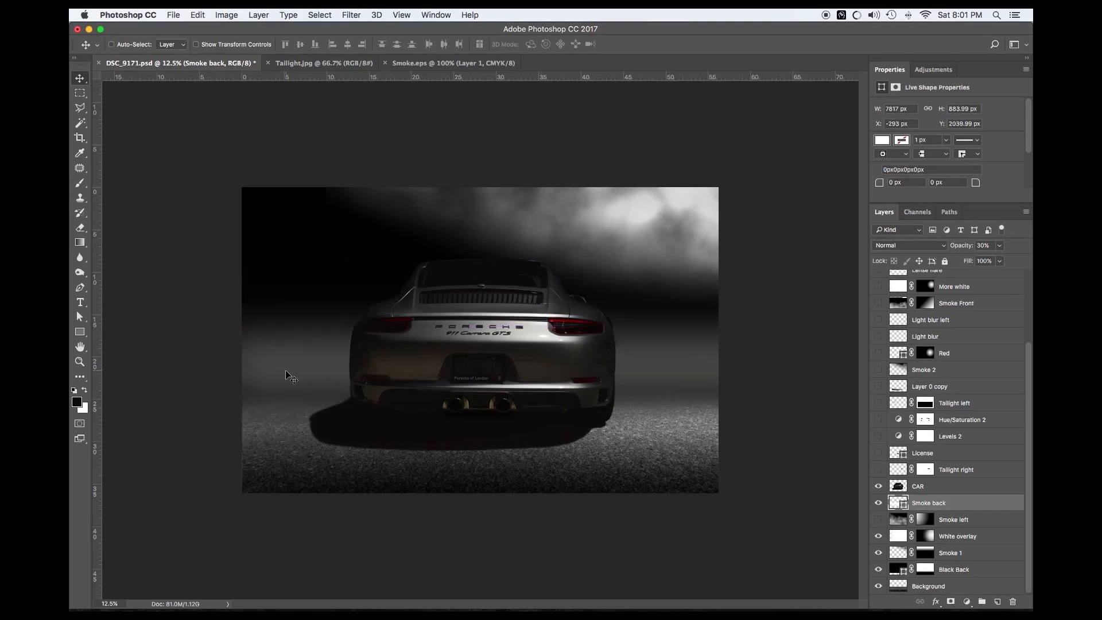
key("super+z")
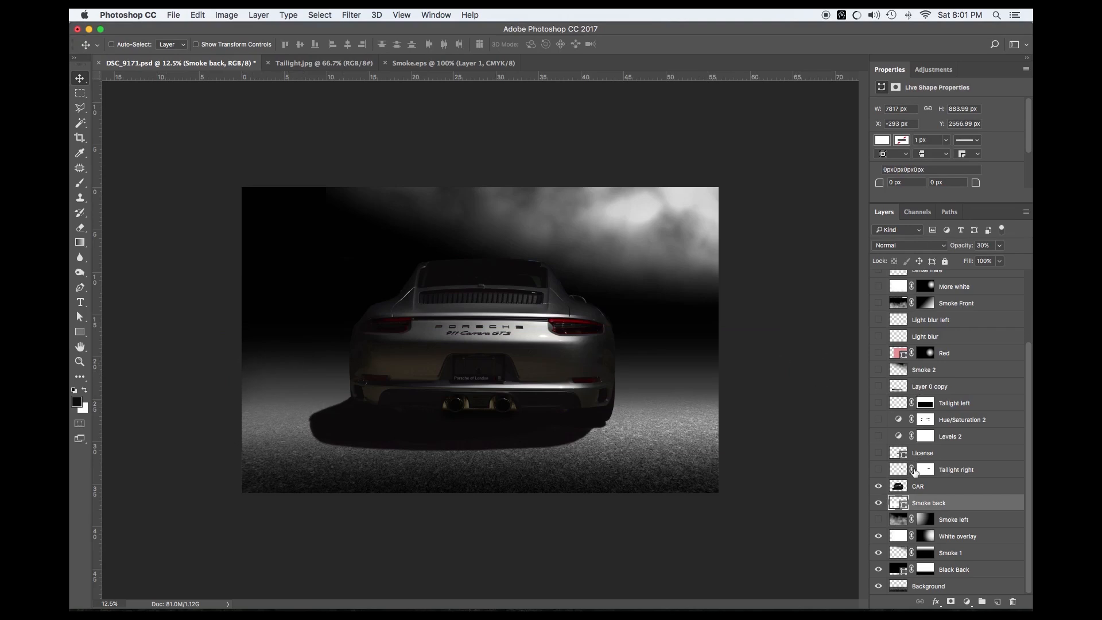
Step: Compare the scene with and without the Smoke back layer, both with Smoke left shown and with it hidden
left_click(878, 519)
left_click(878, 503)
left_click(877, 504)
left_click(878, 503)
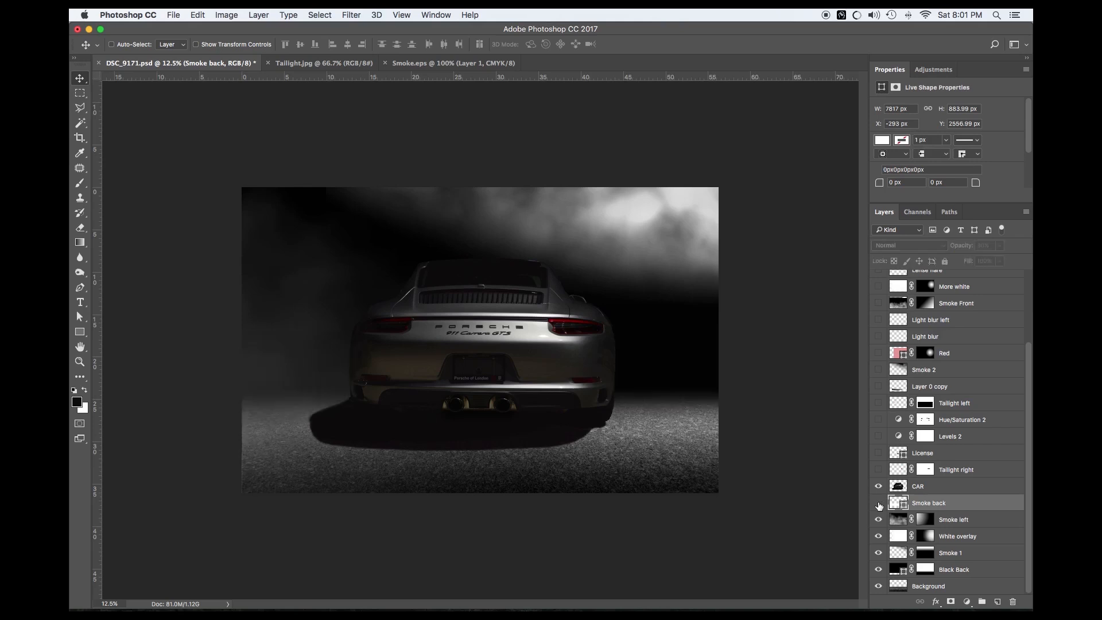
left_click(878, 503)
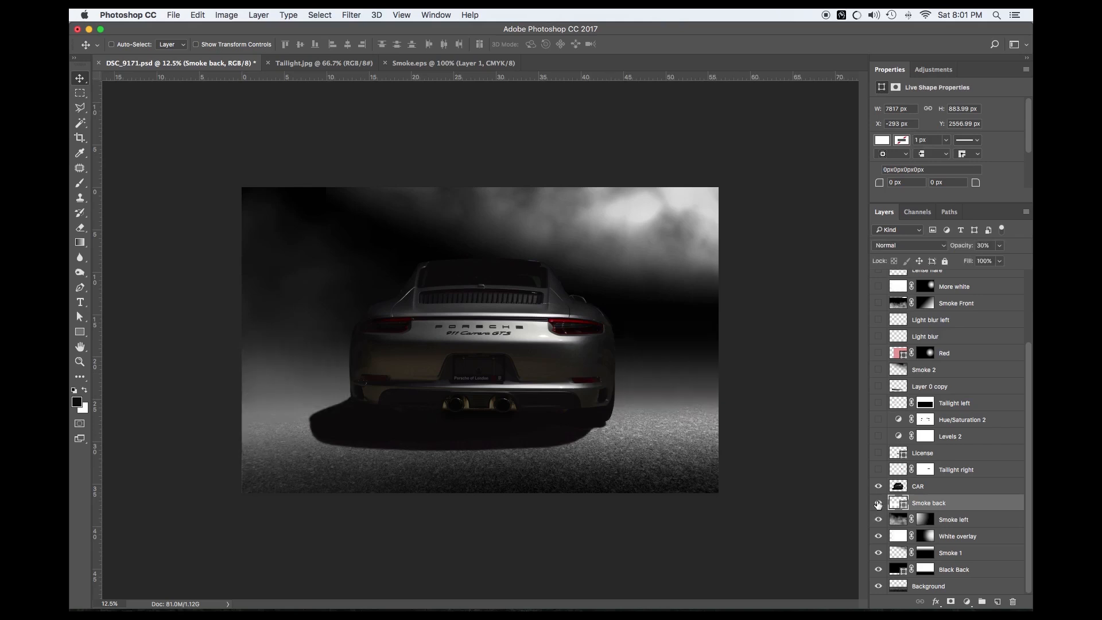
left_click(878, 519)
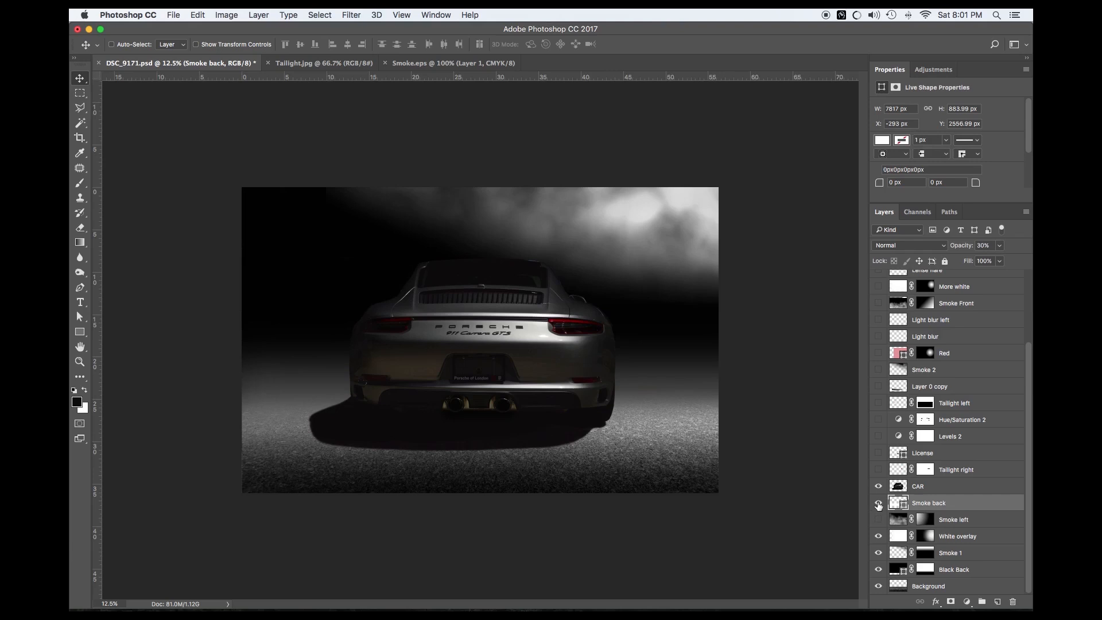
left_click(878, 503)
left_click(878, 503)
left_click(877, 503)
Step: Draw a white rectangle about 7340 by 1033 px across the scene behind the car, and rasterize its layer
left_click(79, 332)
left_click_drag(241, 344, 767, 417)
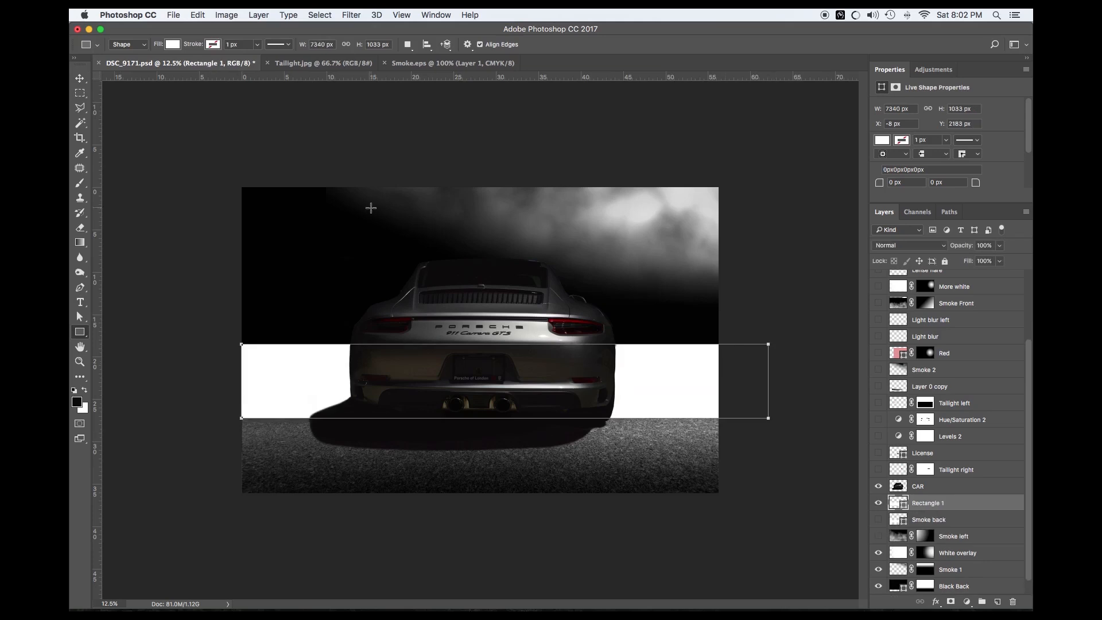
left_click(400, 15)
mouse_move(351, 15)
mouse_move(373, 151)
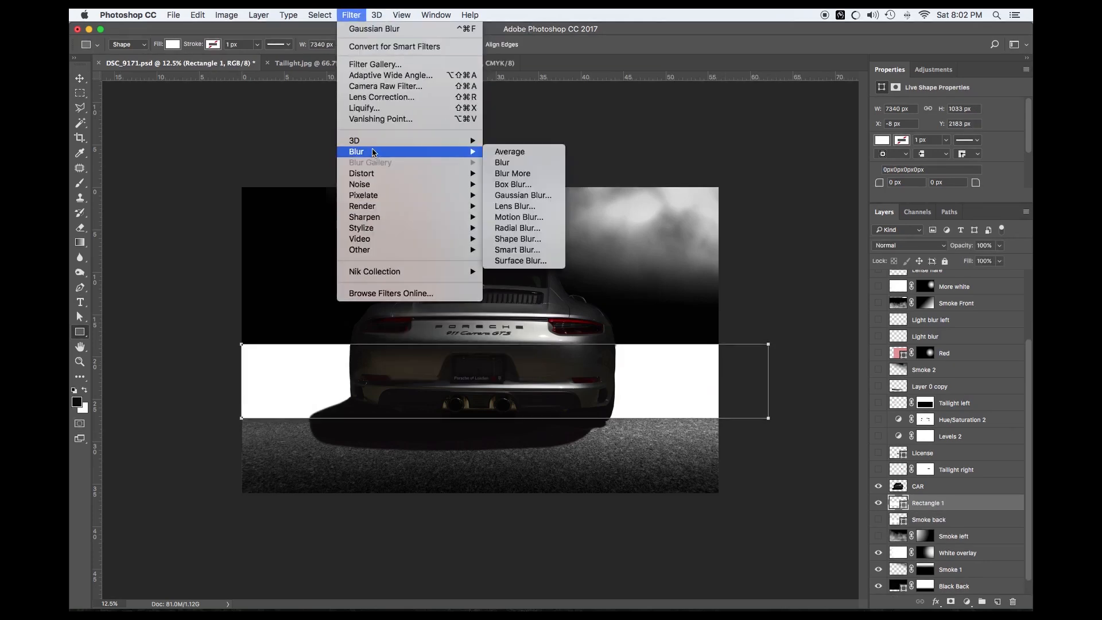
right_click(965, 502)
left_click(866, 280)
Step: Blur the white rectangle with a Gaussian Blur of 365.1 pixels radius, and repeat the filter
left_click(351, 15)
mouse_move(373, 151)
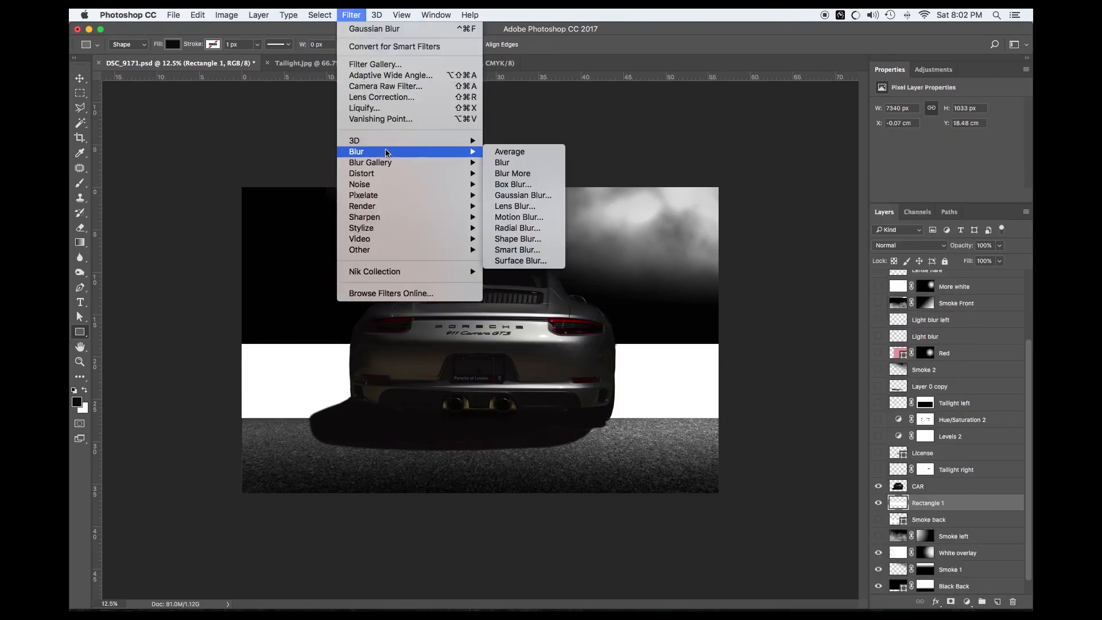
left_click(537, 195)
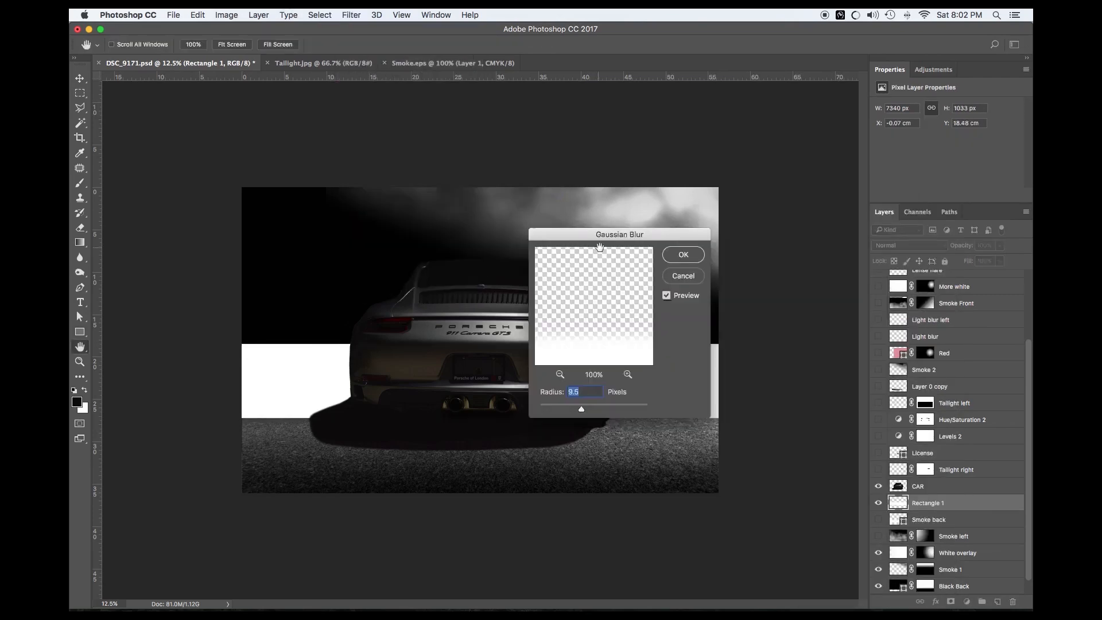
left_click_drag(605, 405, 634, 409)
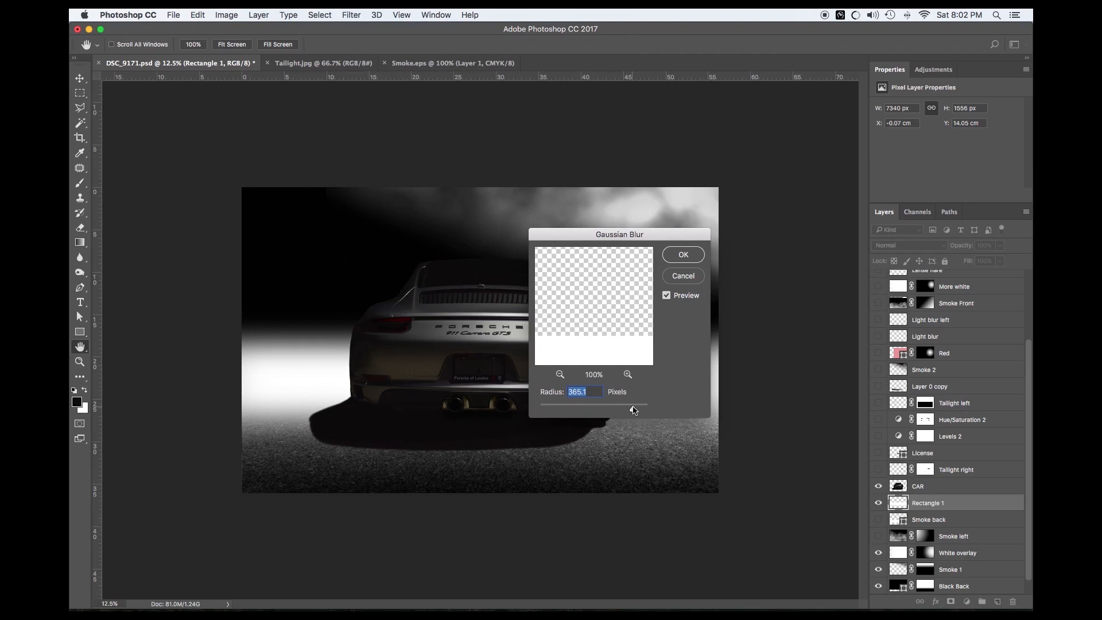
left_click(677, 260)
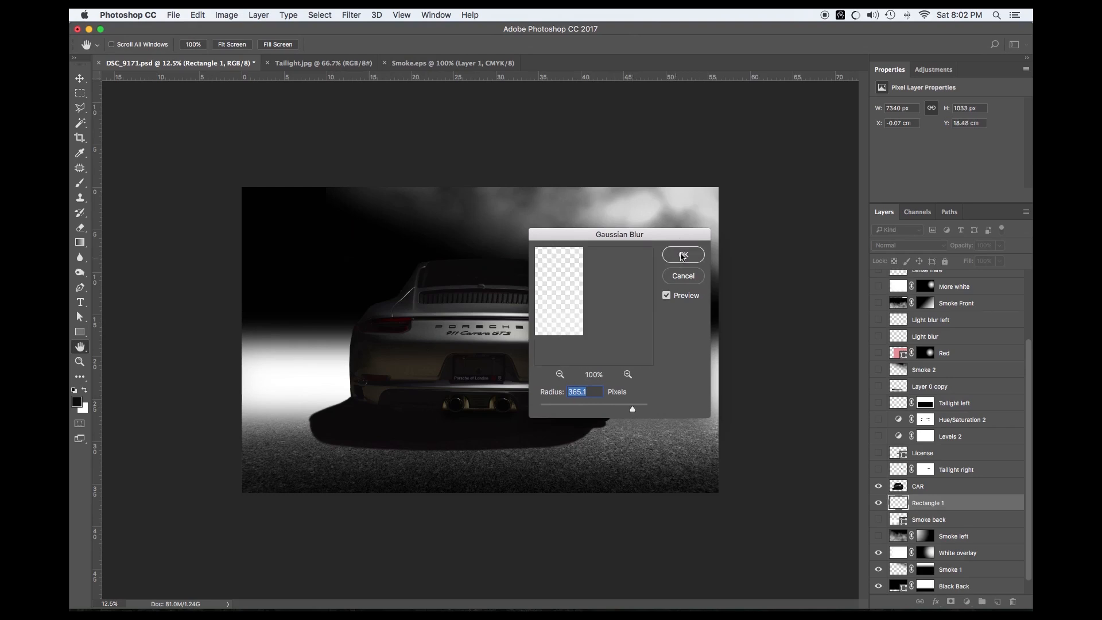
key("super+f")
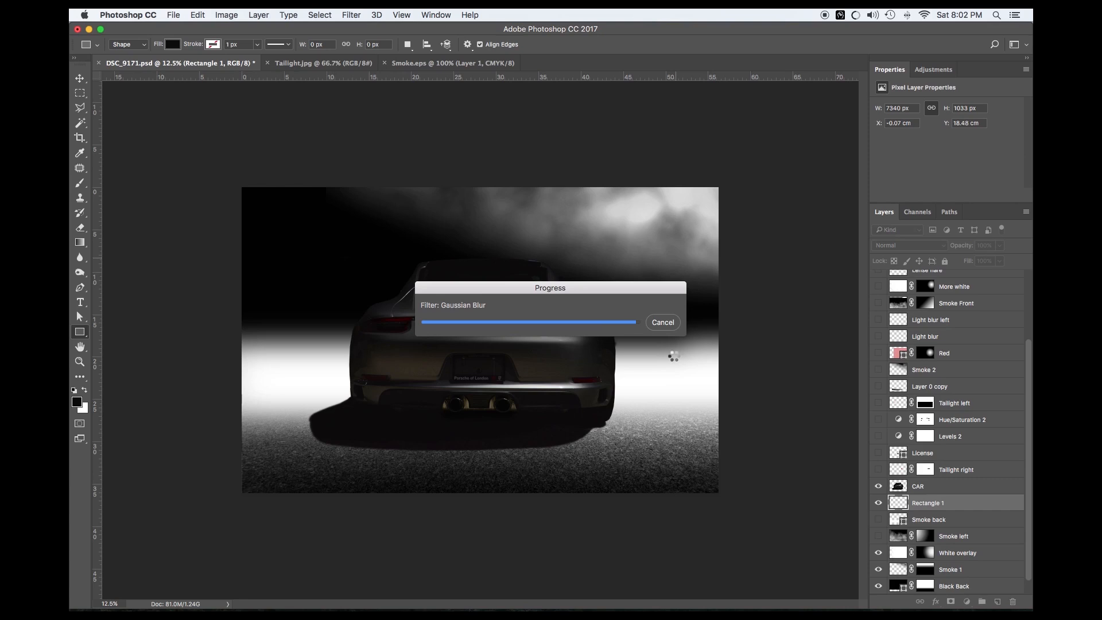
Step: Show the Smoke back layer, compare it with the blurred Rectangle 1 layer, and delete Rectangle 1
left_click(877, 502)
left_click(877, 519)
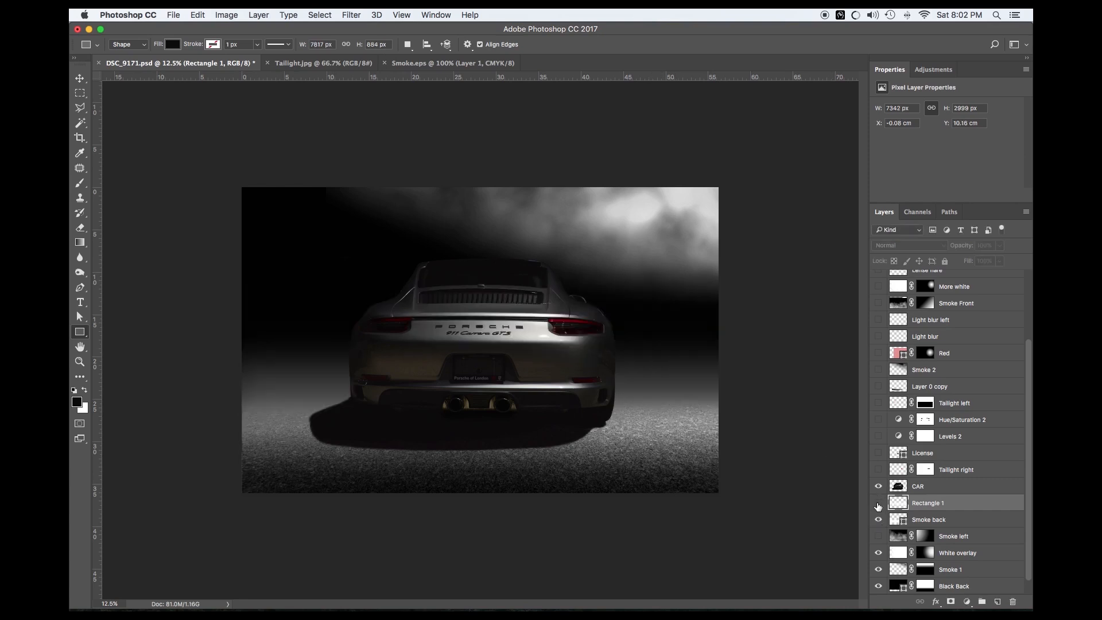
left_click(877, 503)
left_click(877, 503)
left_click(877, 502)
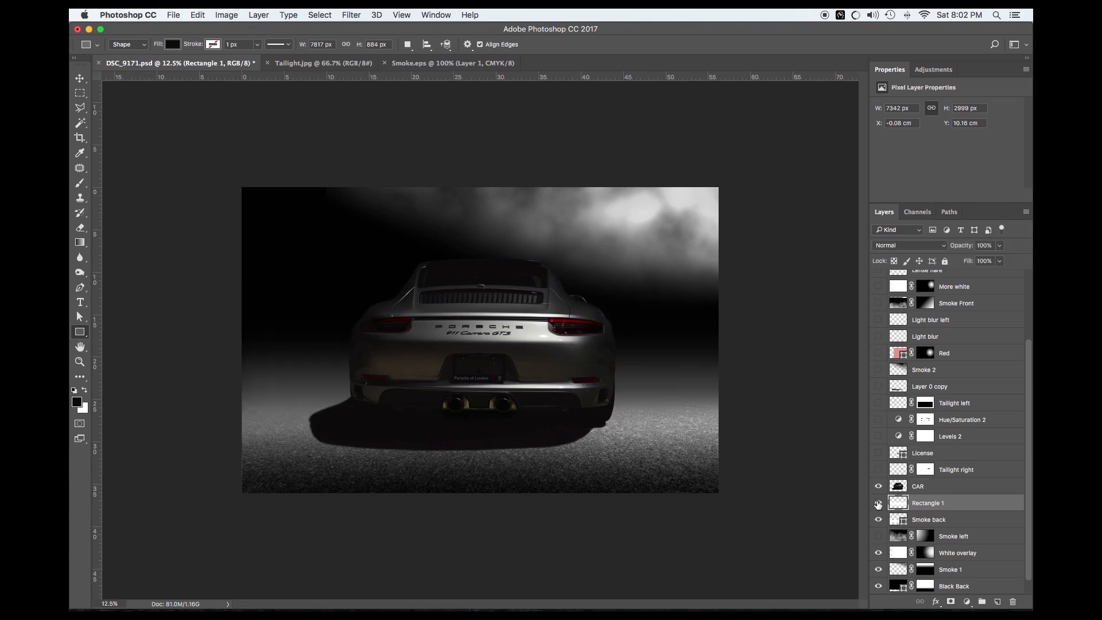
left_click(877, 503)
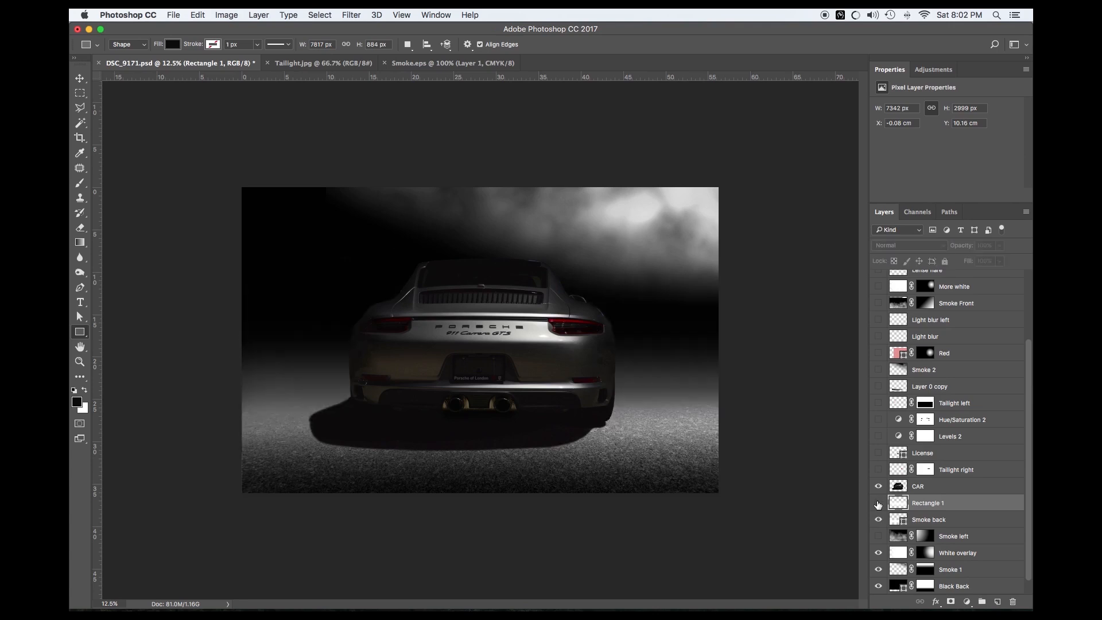
key("BackSpace")
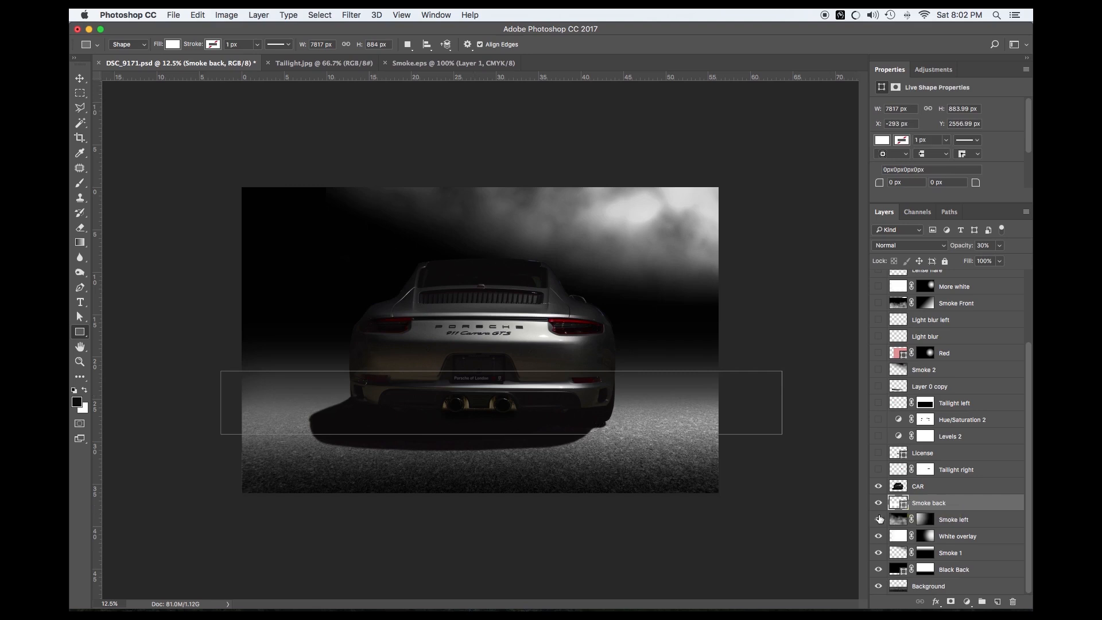
Step: Show the Smoke left layer and select the CAR layer
left_click(877, 519)
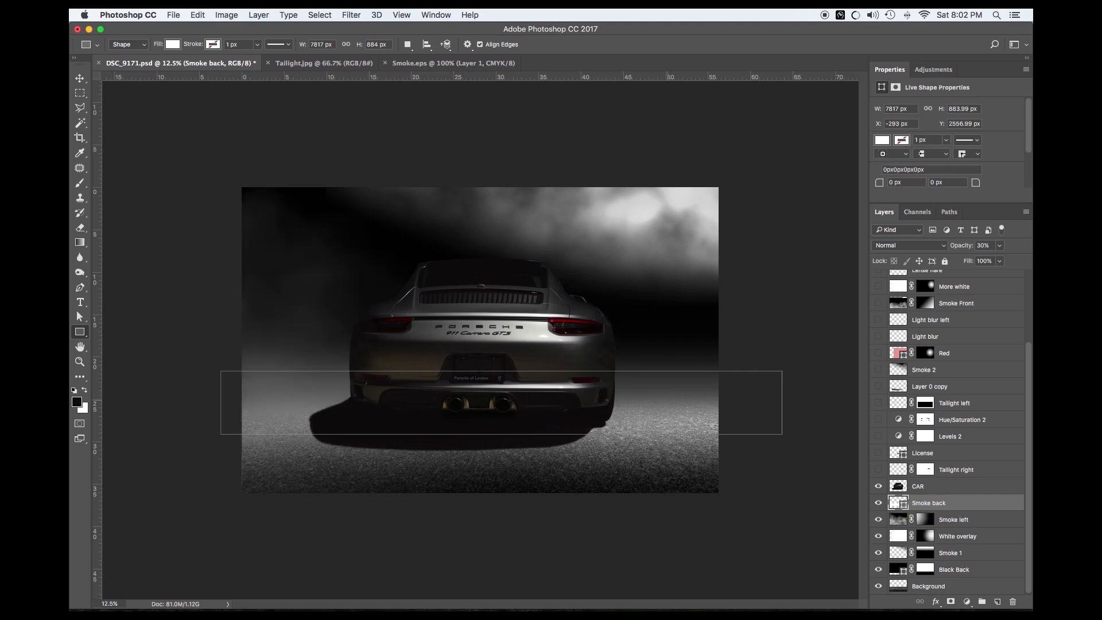
left_click(927, 488)
scroll(906, 388, "up", 2)
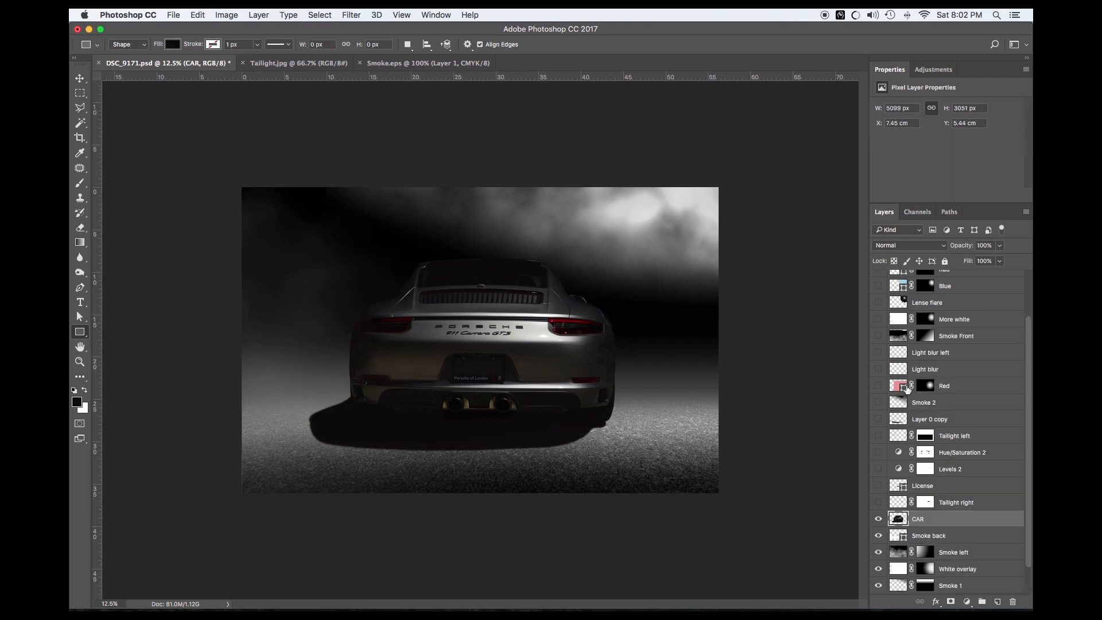
scroll(905, 388, "up", 3)
scroll(907, 390, "down", 5)
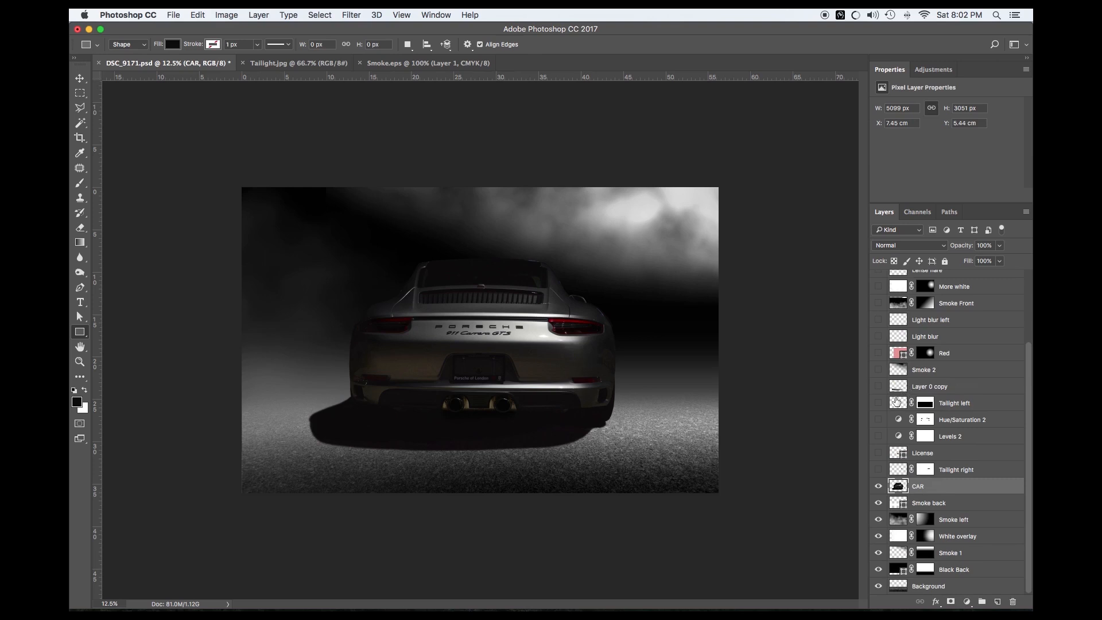
Step: Show and select the Smoke 2 layer, comparing the scene with and without it, and check its opacity setting
scroll(897, 402, "up", 4)
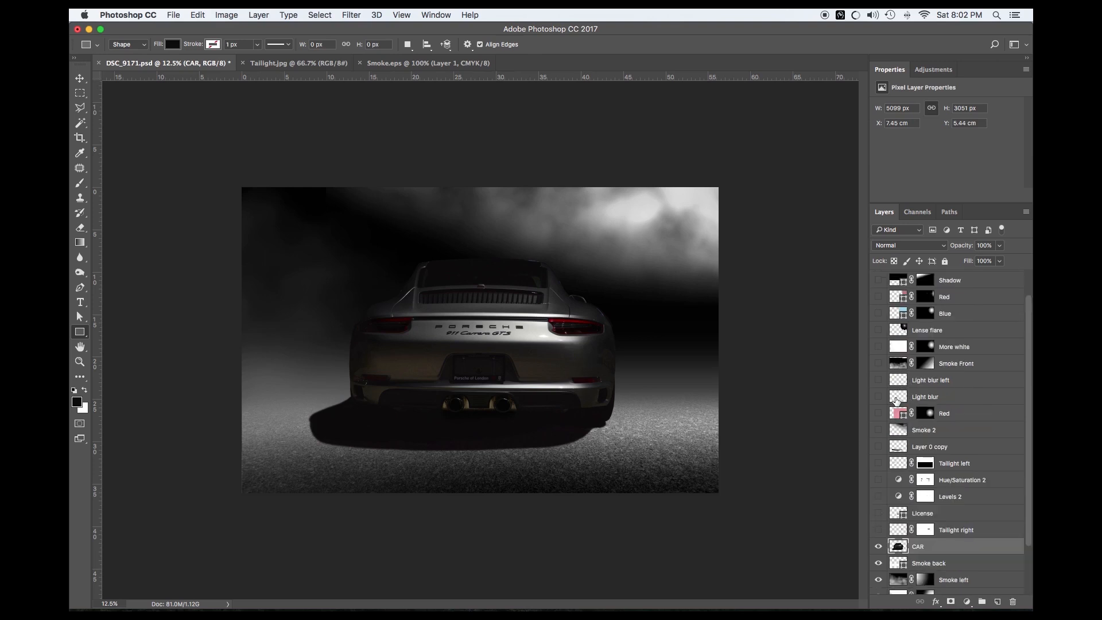
left_click(878, 430)
left_click(879, 431)
left_click(878, 430)
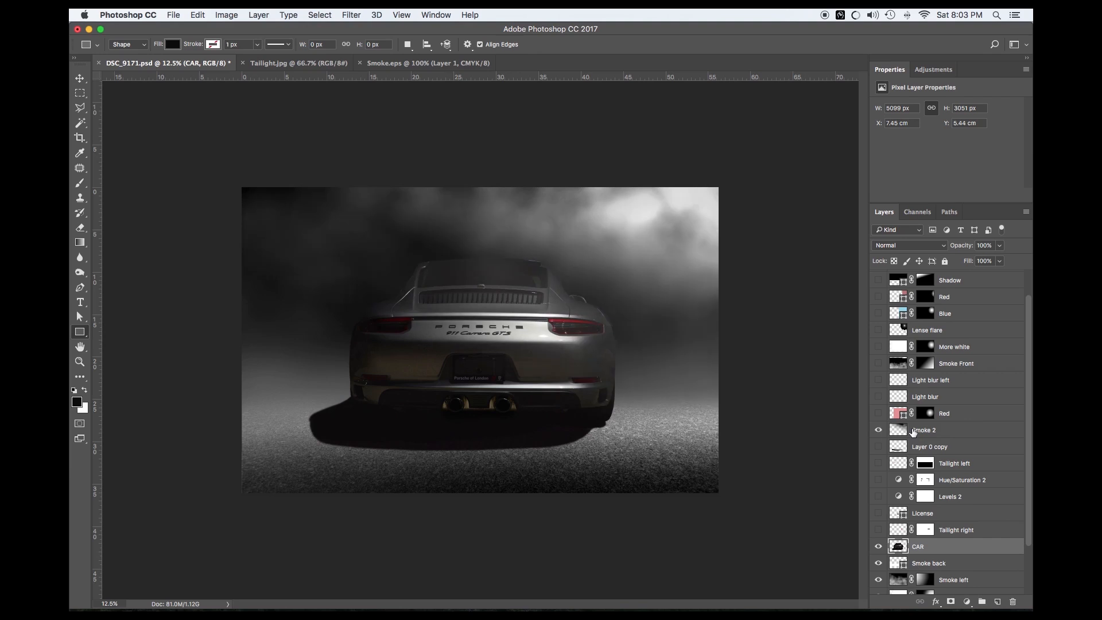
left_click(915, 431)
scroll(917, 435, "down", 4)
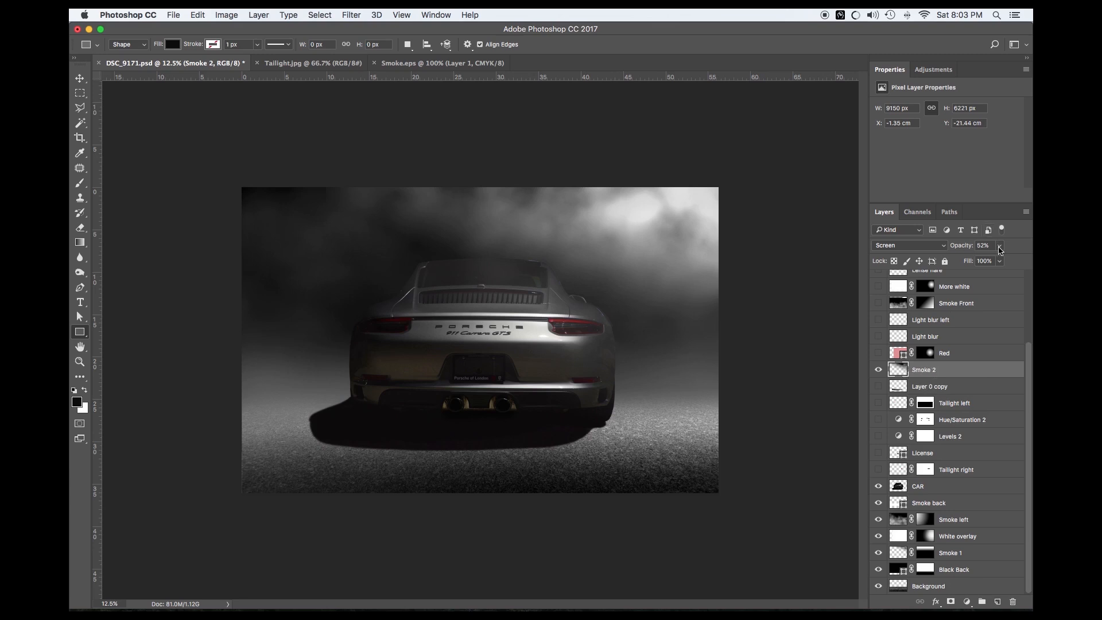
left_click(999, 250)
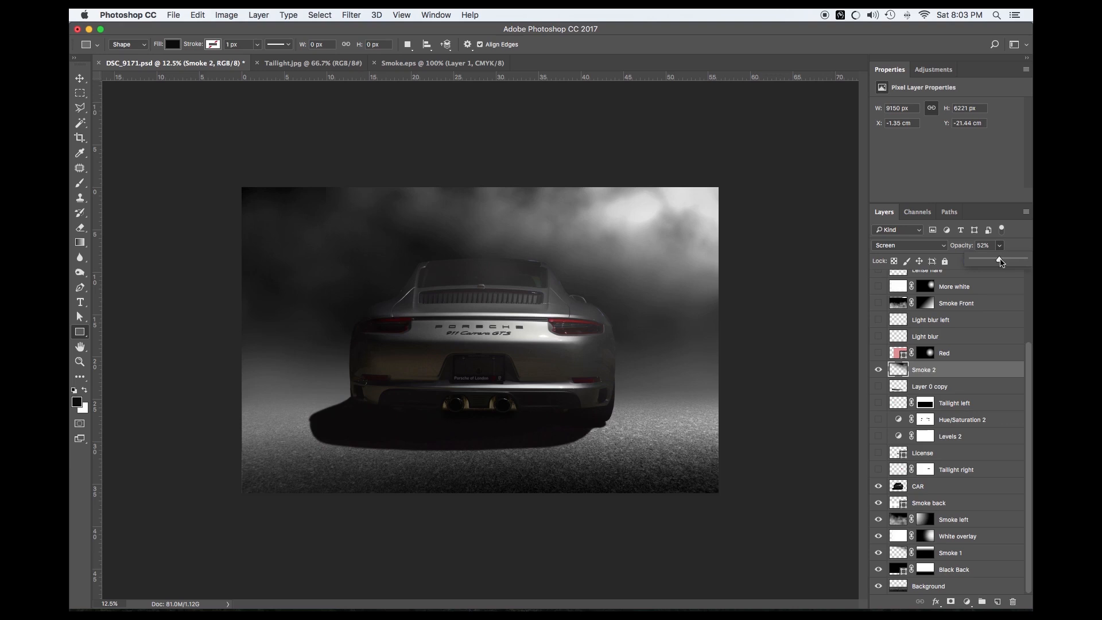
mouse_move(1000, 262)
left_mouse_down()
mouse_move(1026, 263)
mouse_move(999, 263)
left_mouse_up()
left_click(931, 371)
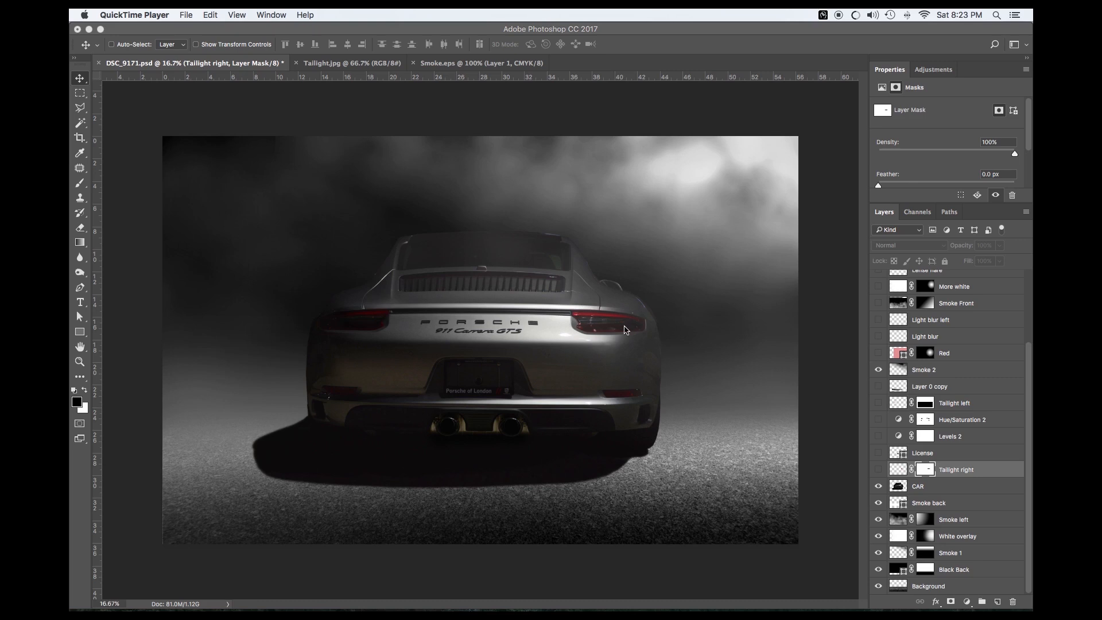
Step: Show the Tailight right, Tailight left, Light blur left and Light blur layers to light up the car's rear lamps
left_click(877, 469)
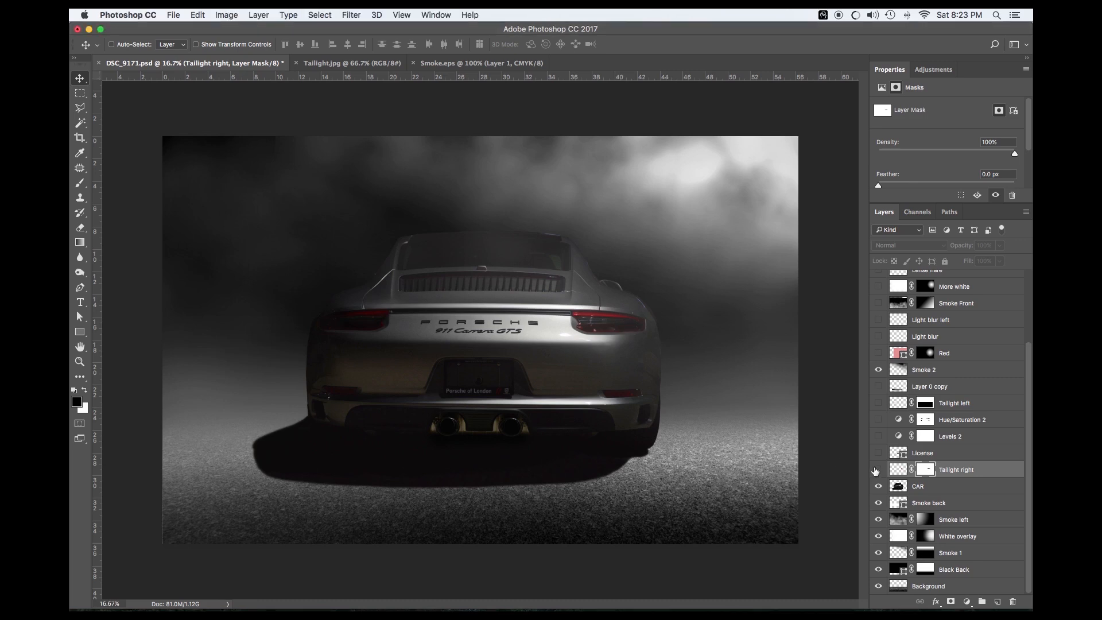
left_click(878, 403)
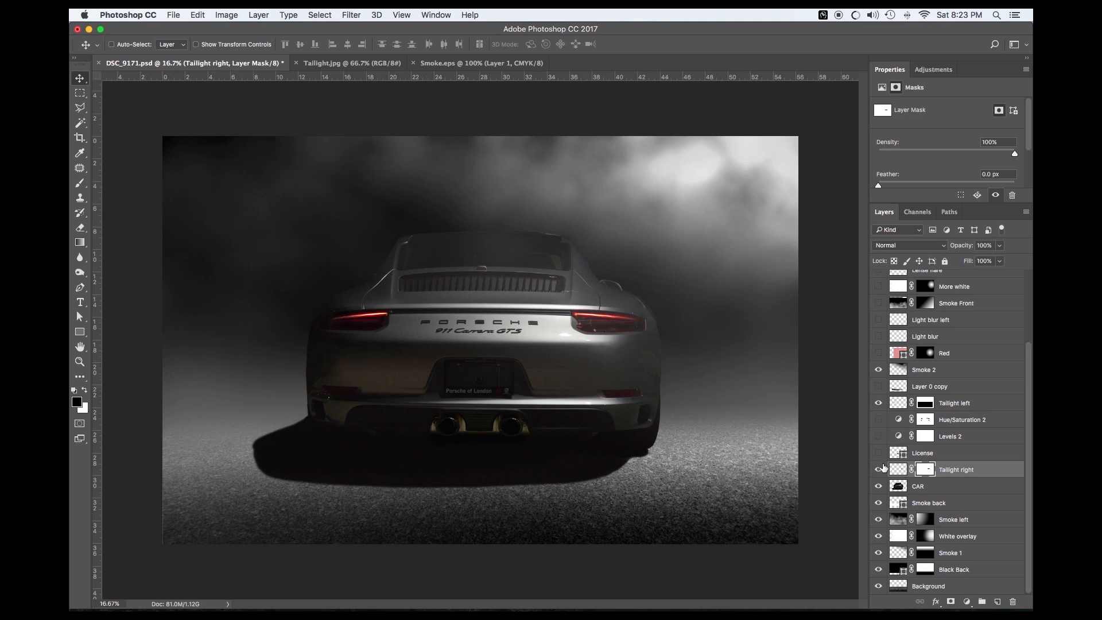
left_click(878, 320)
left_click(878, 336)
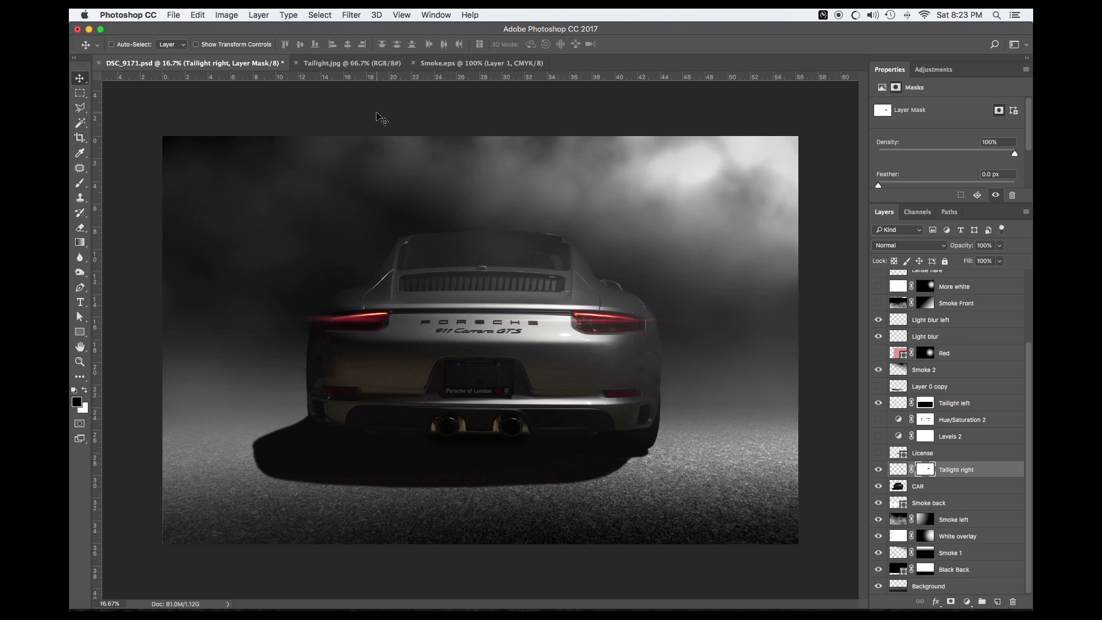
Step: Examine the lit lamp in the Tailight.jpg source photo, and return to the DSC_9171.psd composite
left_click(359, 65)
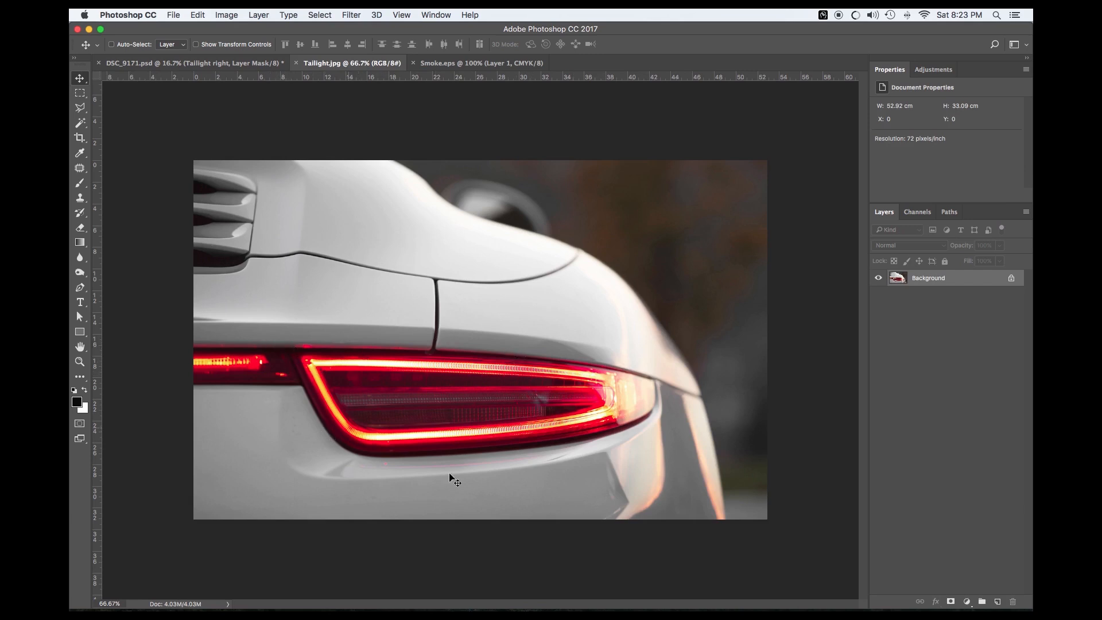
left_click(227, 63)
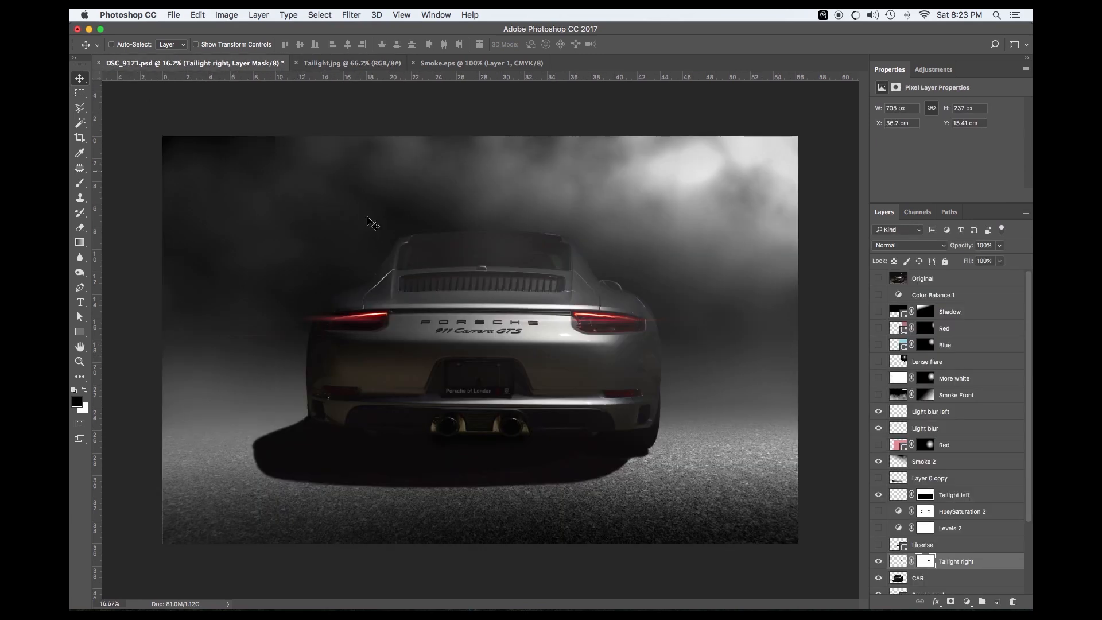
Step: Select the Tailight left layer, try moving its glow above the lamp, and restore its original position
left_click(953, 497)
key("super+plus")
key("super+plus")
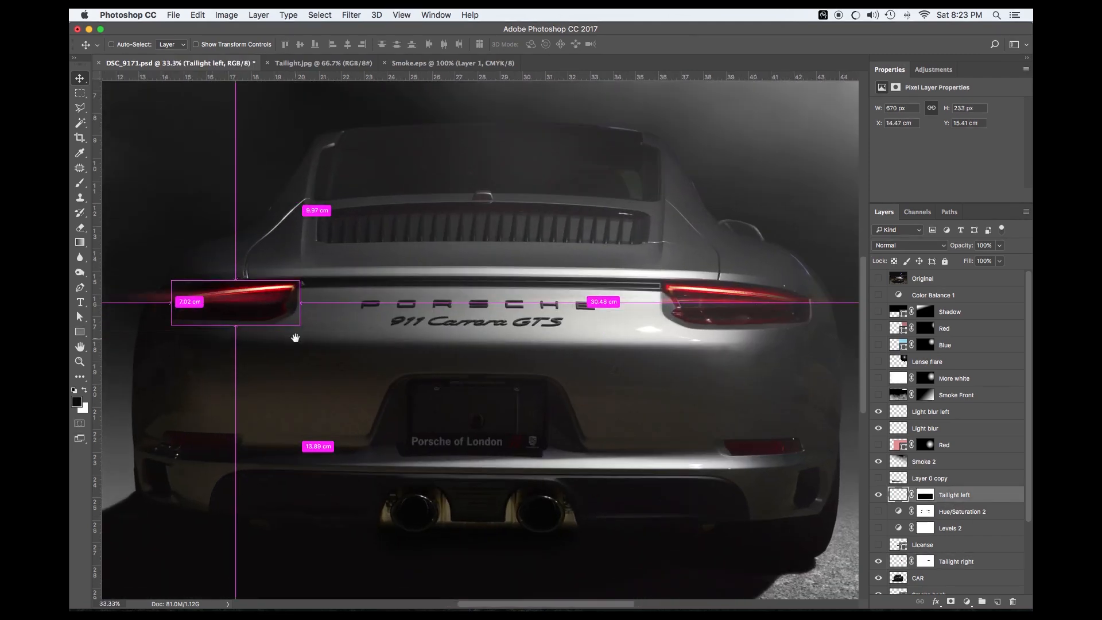
left_click_drag(295, 337, 446, 343)
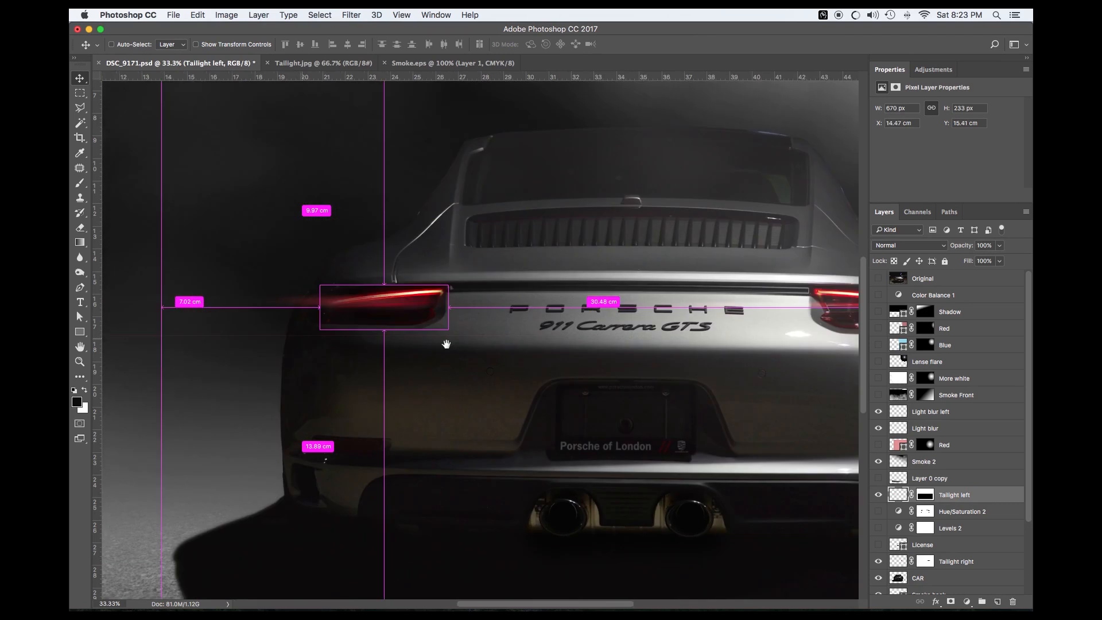
left_click_drag(435, 264, 459, 215)
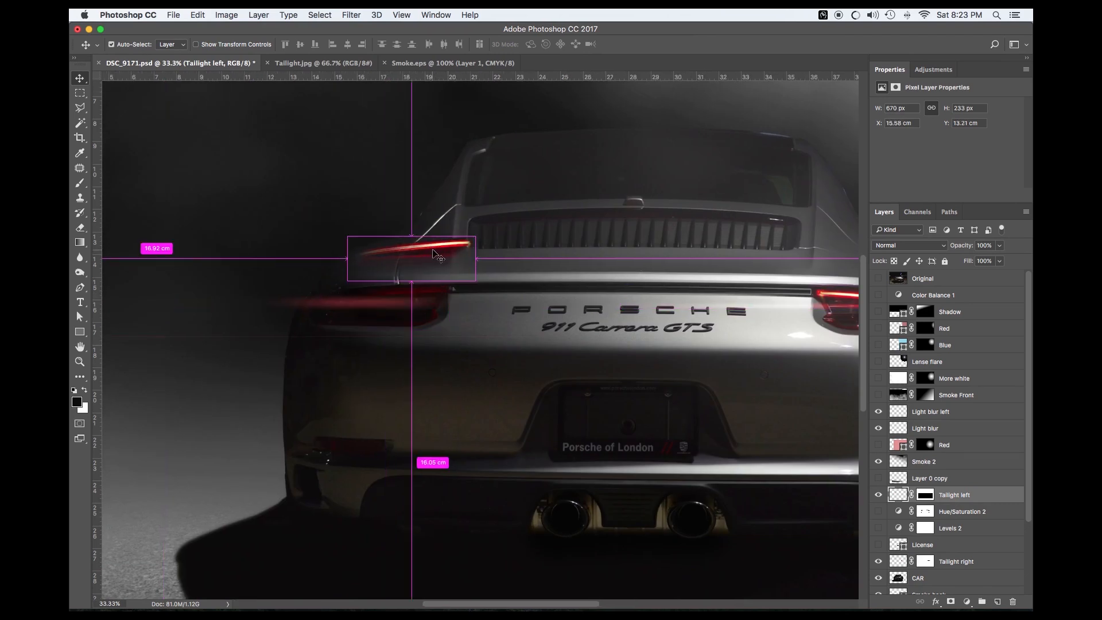
left_click_drag(439, 259, 414, 310)
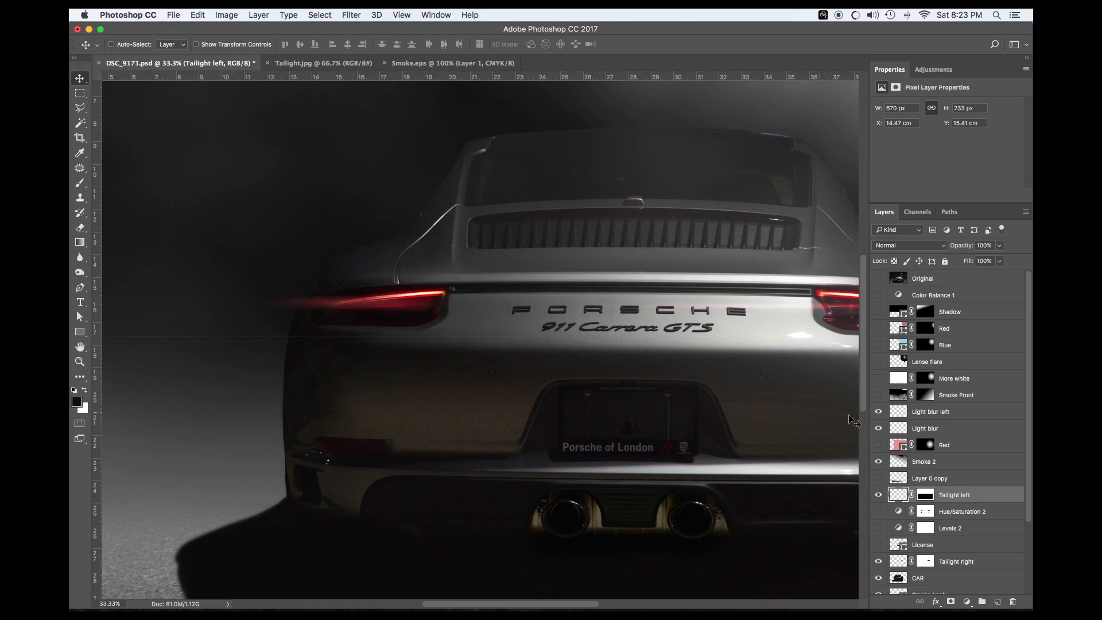
Step: Disable the layer mask of the Tailight left layer
right_click(925, 496)
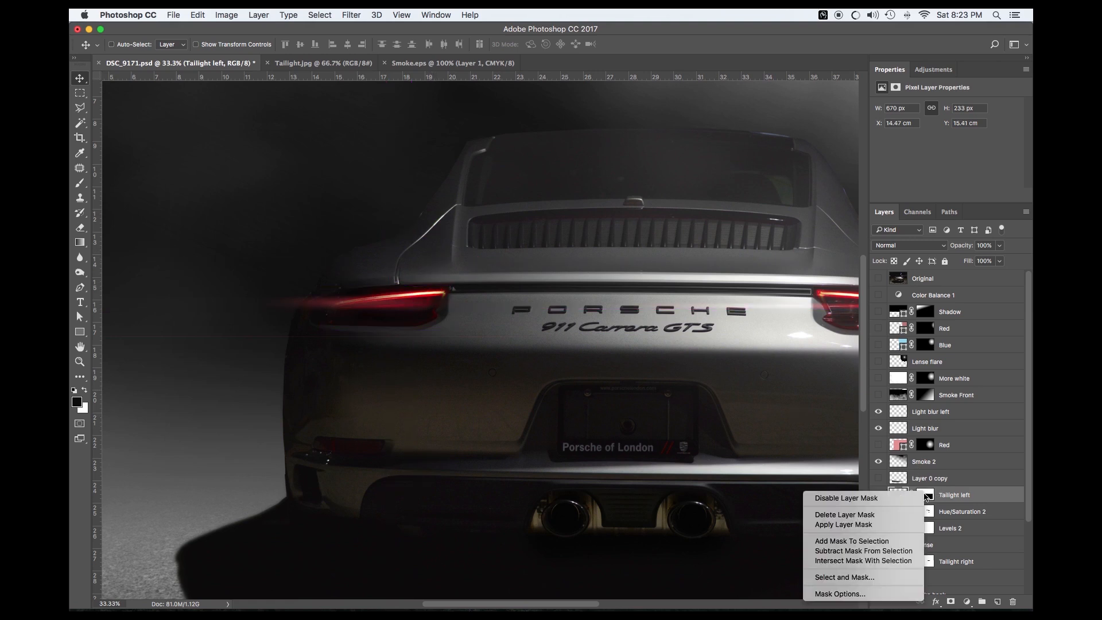
left_click(866, 498)
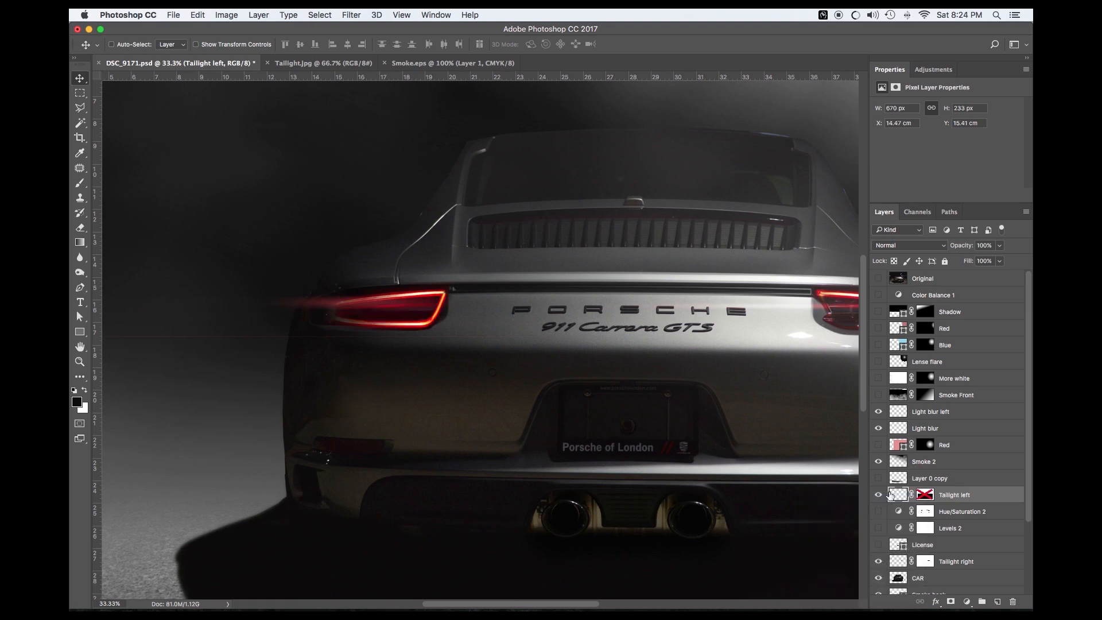
Step: Re-enable the layer mask of the Tailight left layer and check the lamp against the whole car
right_click(926, 496)
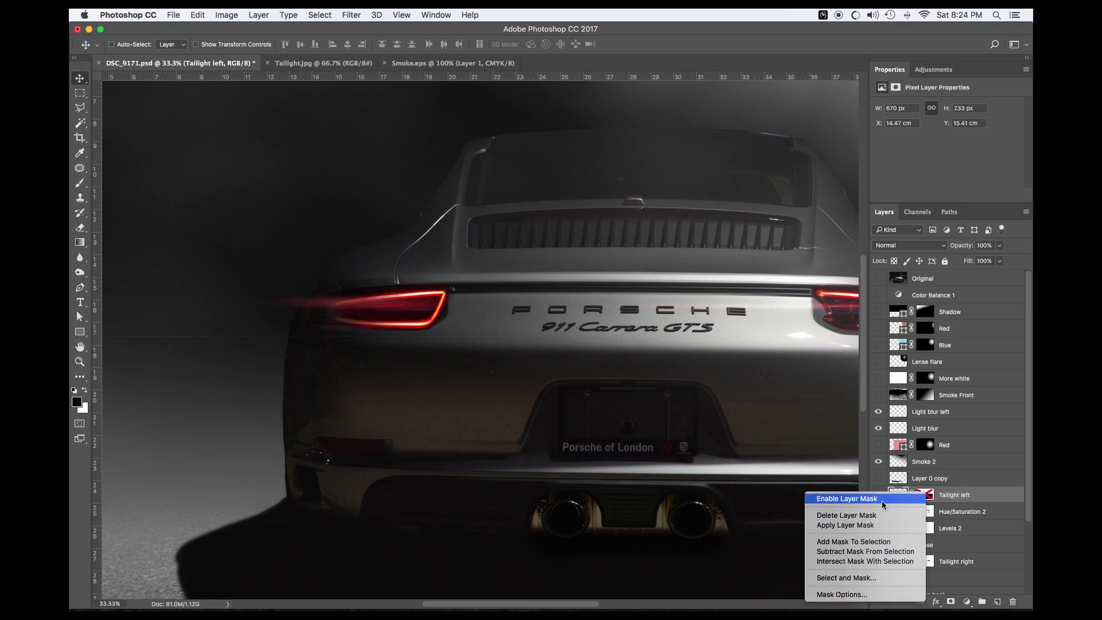
left_click(881, 500)
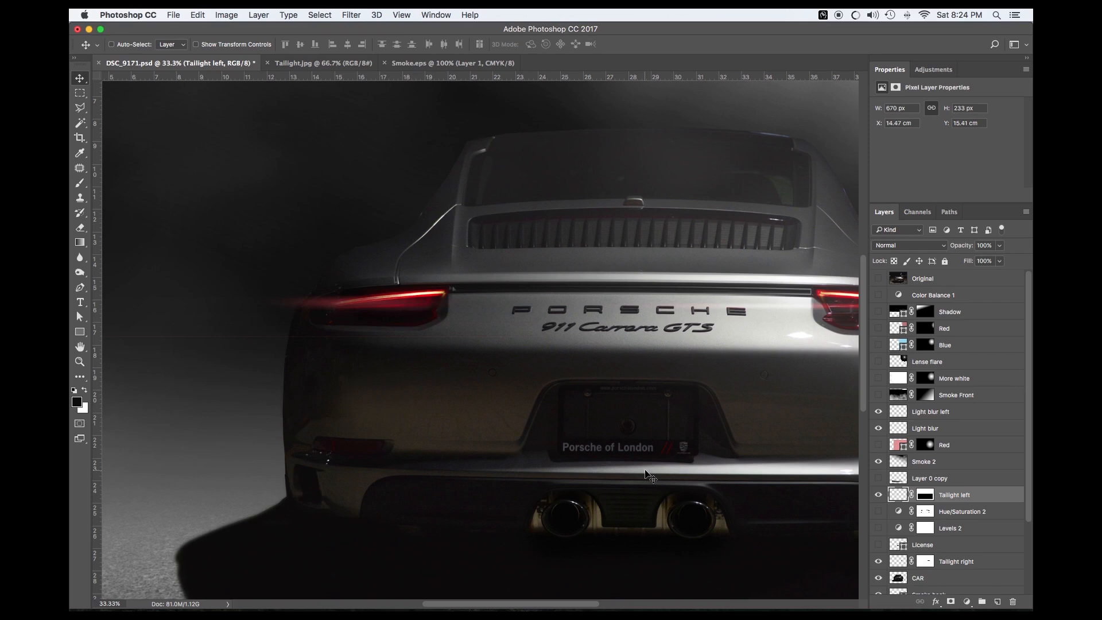
key("super+minus")
key("super+minus")
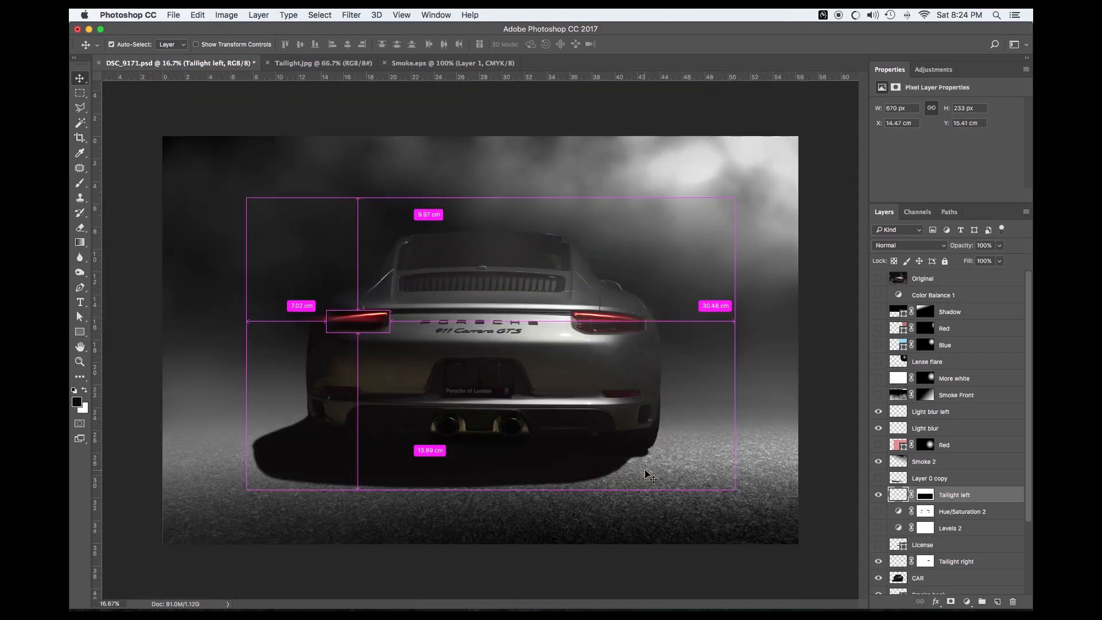
key("super+plus")
key("super+minus")
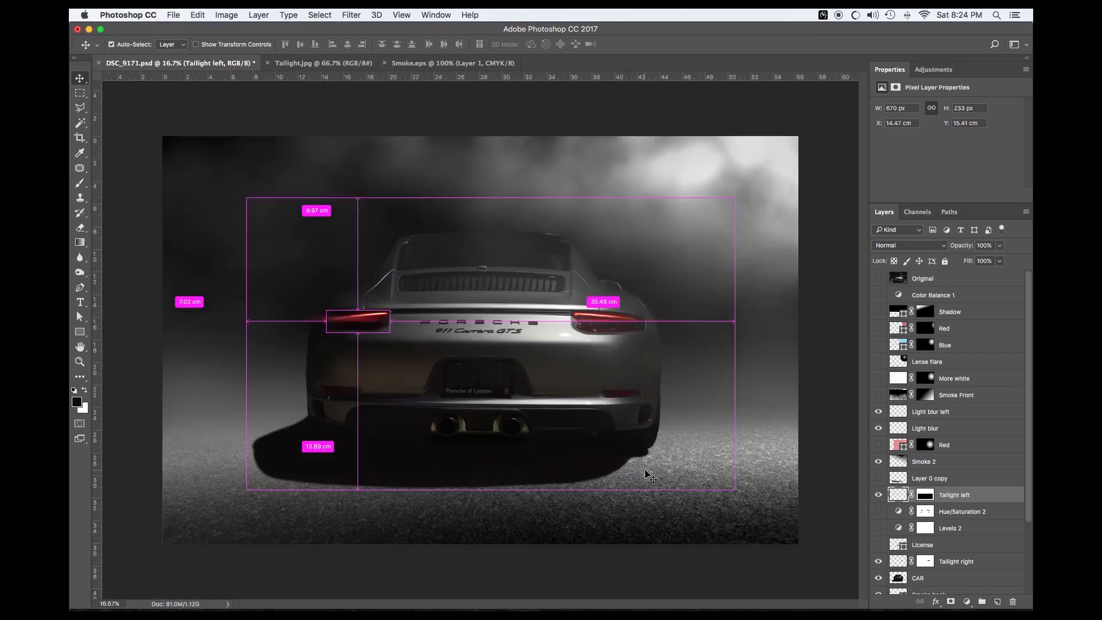
key("super+plus")
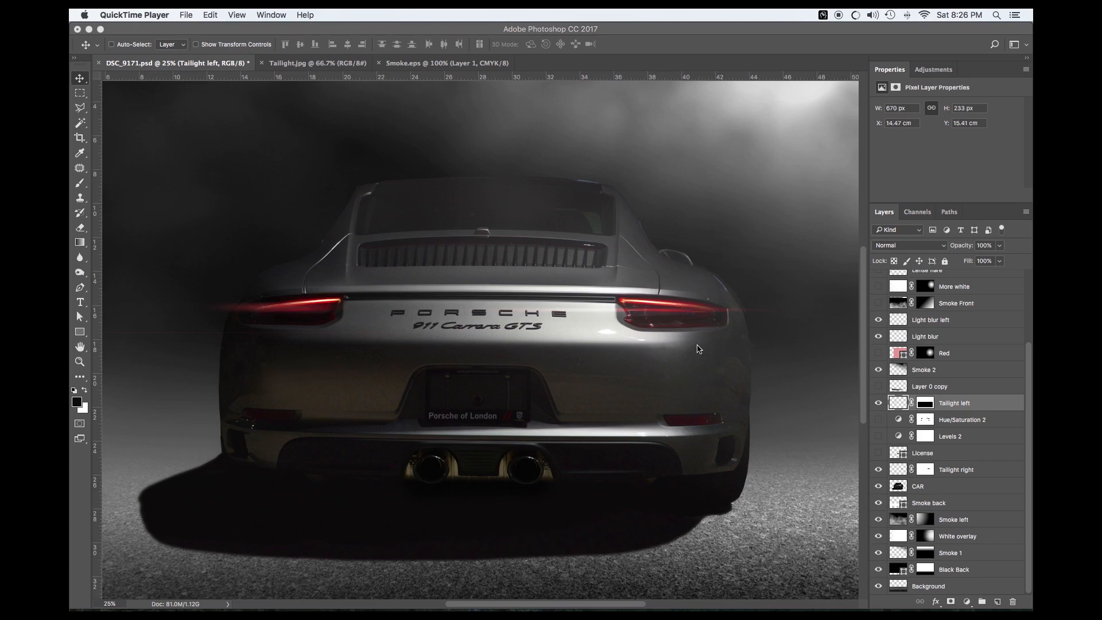
Step: Show the License layer to cover the plate text, and show the Hue/Saturation 2 adjustment layer
left_click(681, 351)
key("super+minus")
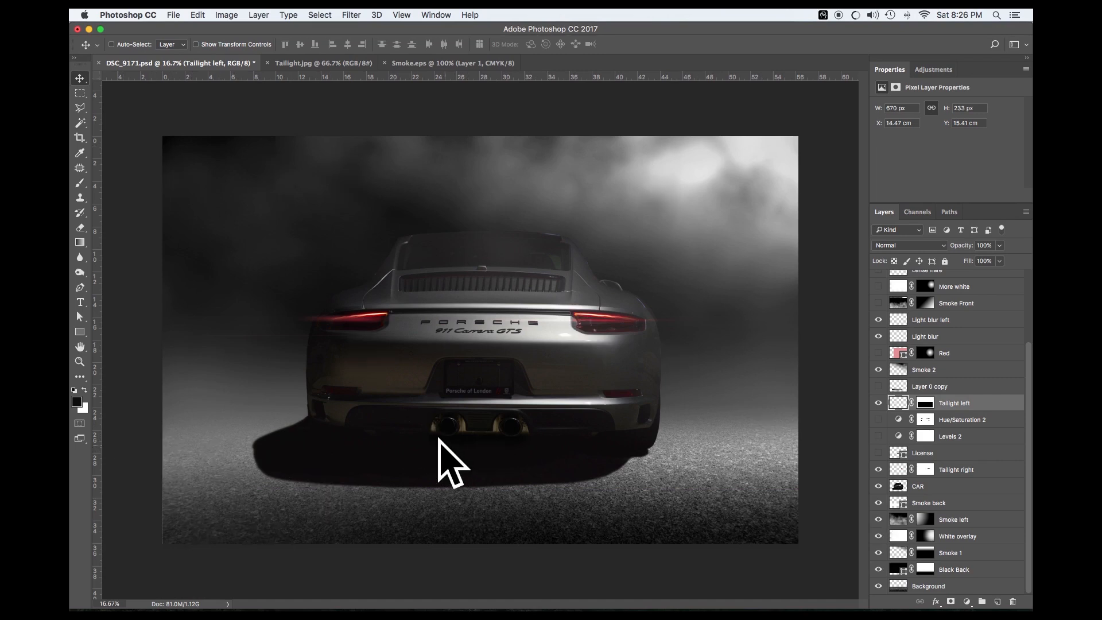
left_click(878, 453)
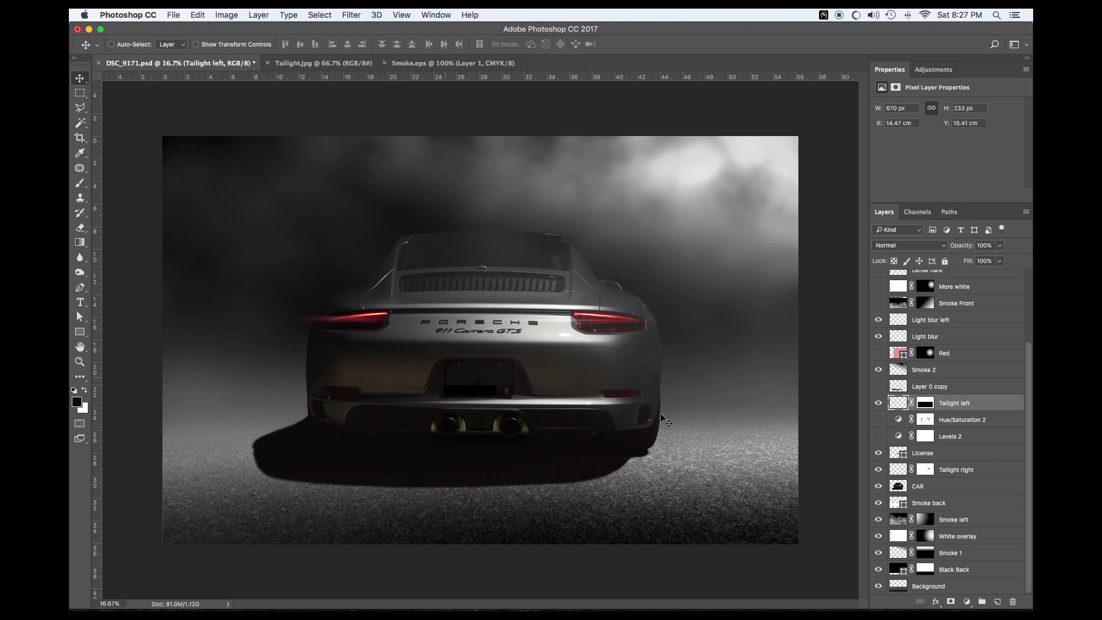
left_click(877, 436)
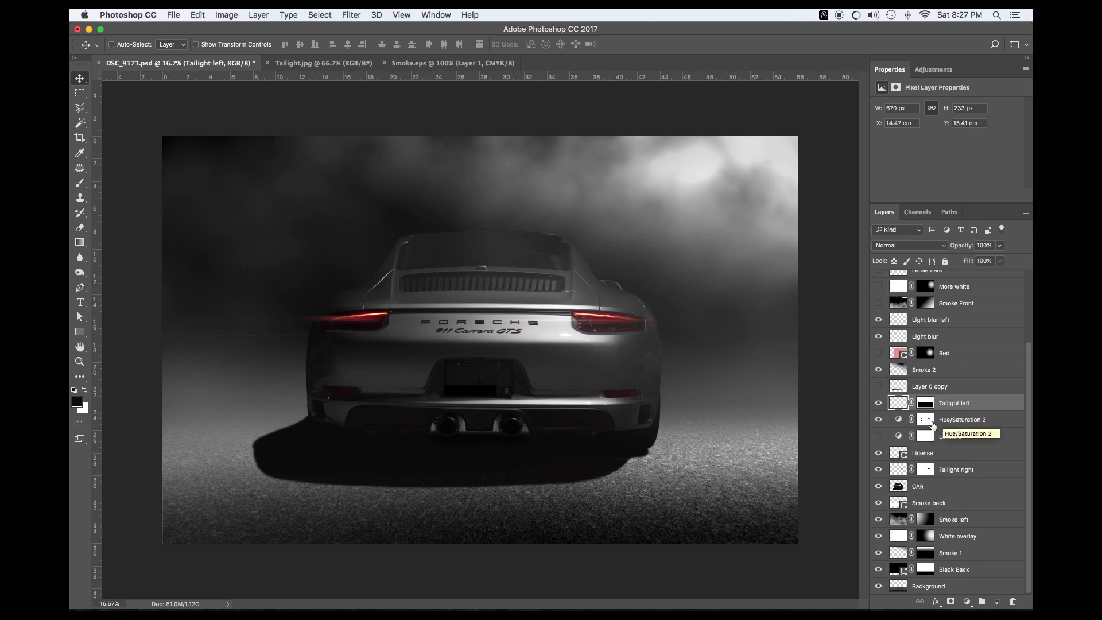
Step: Review the Yellows settings of the Hue/Saturation 2 adjustment, trying another saturation and undoing it
left_click(897, 421)
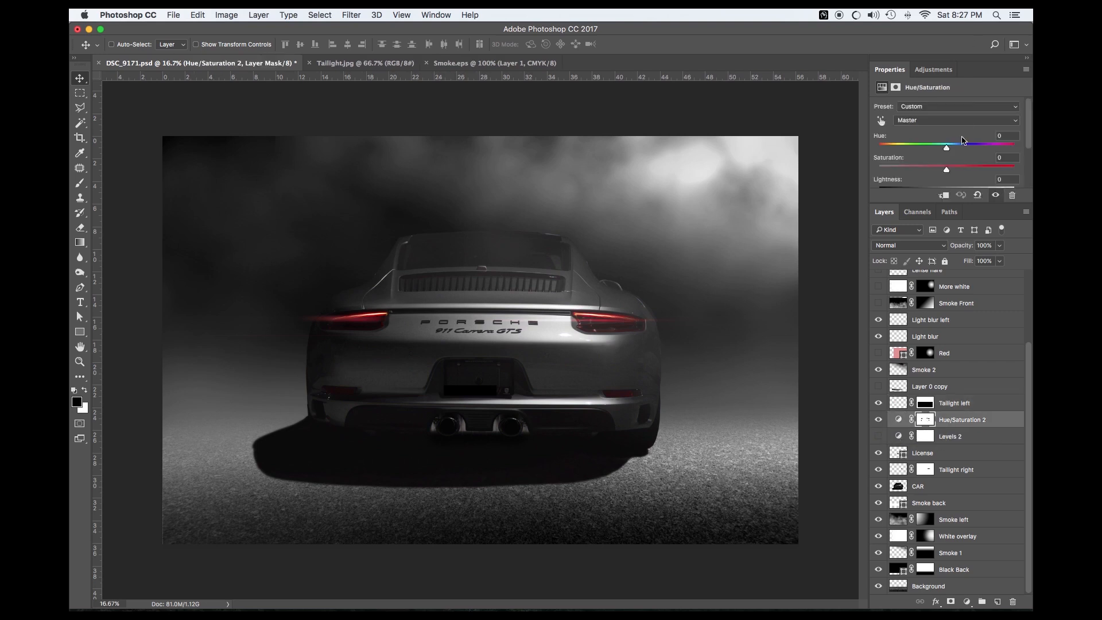
left_click(934, 118)
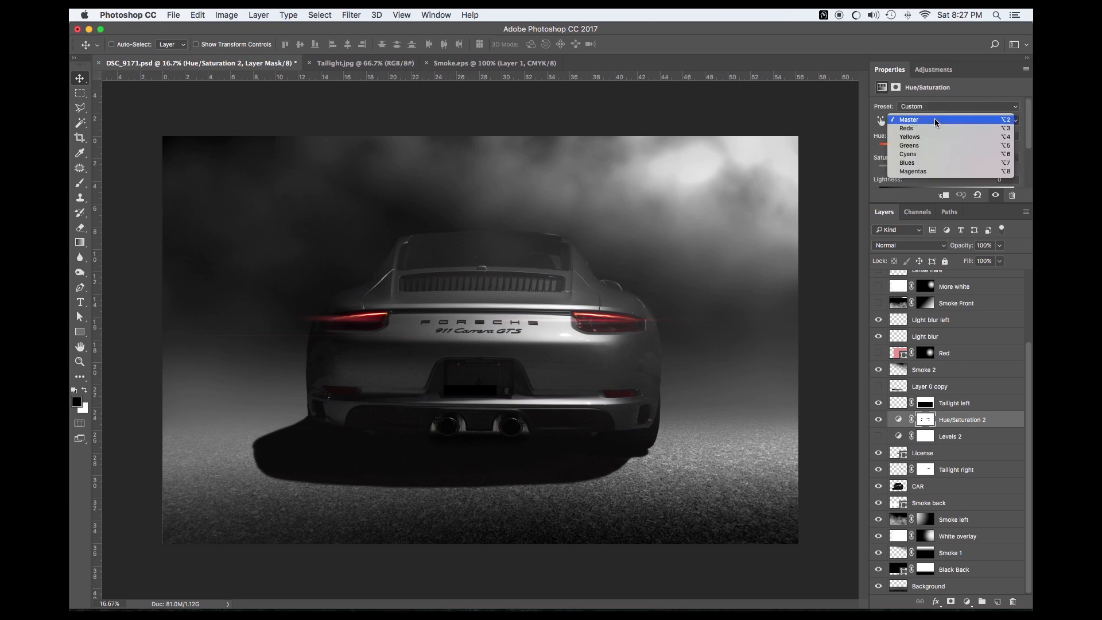
left_click(931, 137)
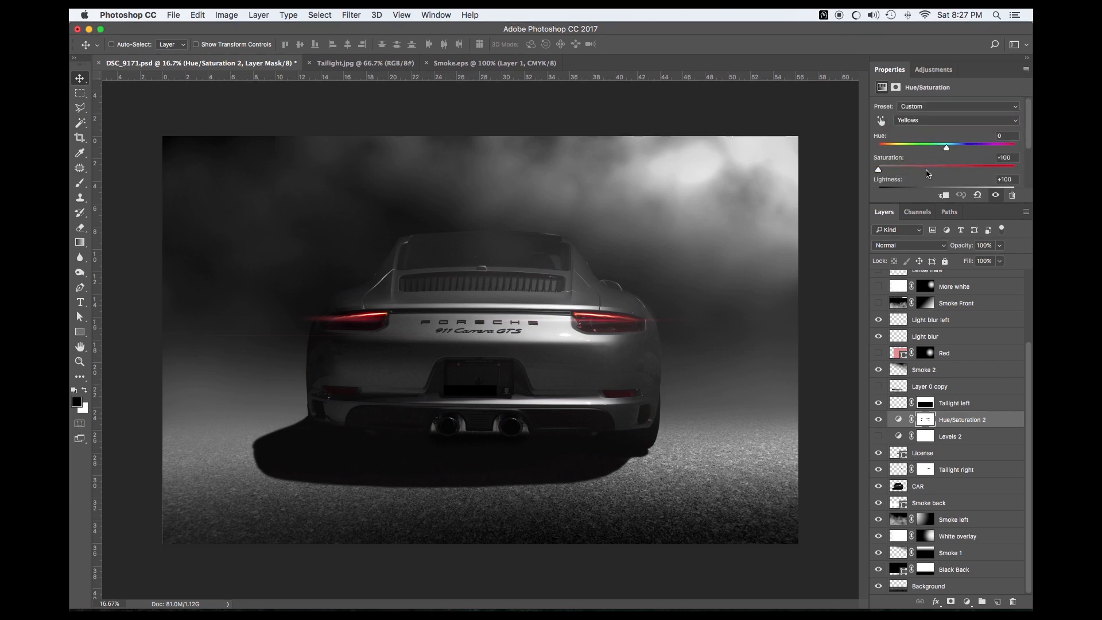
left_click_drag(963, 202, 963, 332)
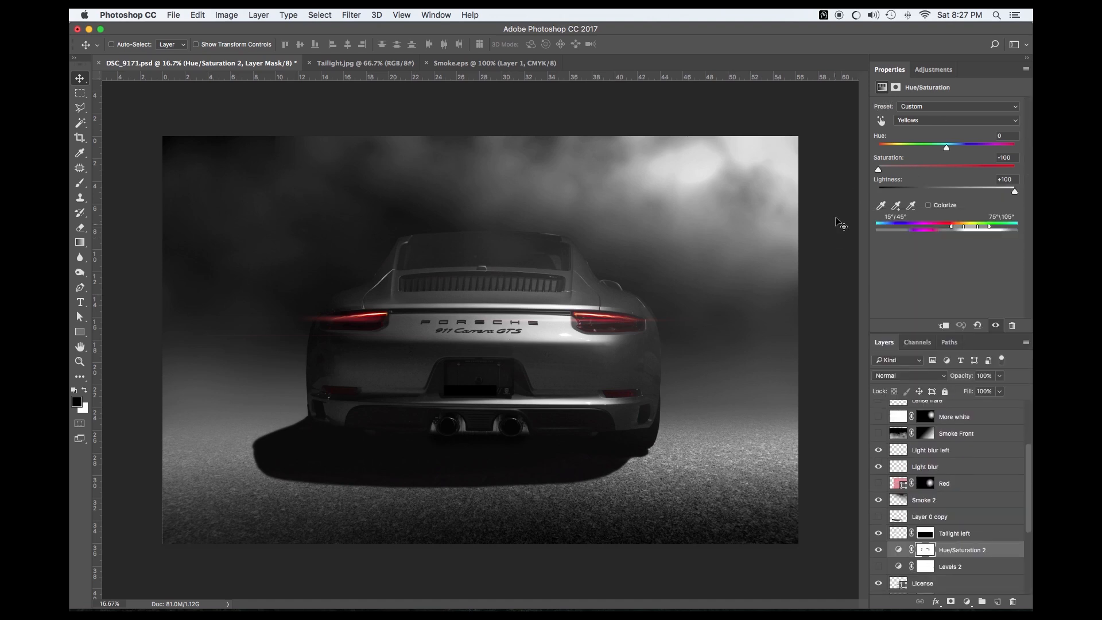
left_click(948, 167)
key("super+z")
left_click_drag(927, 335, 926, 212)
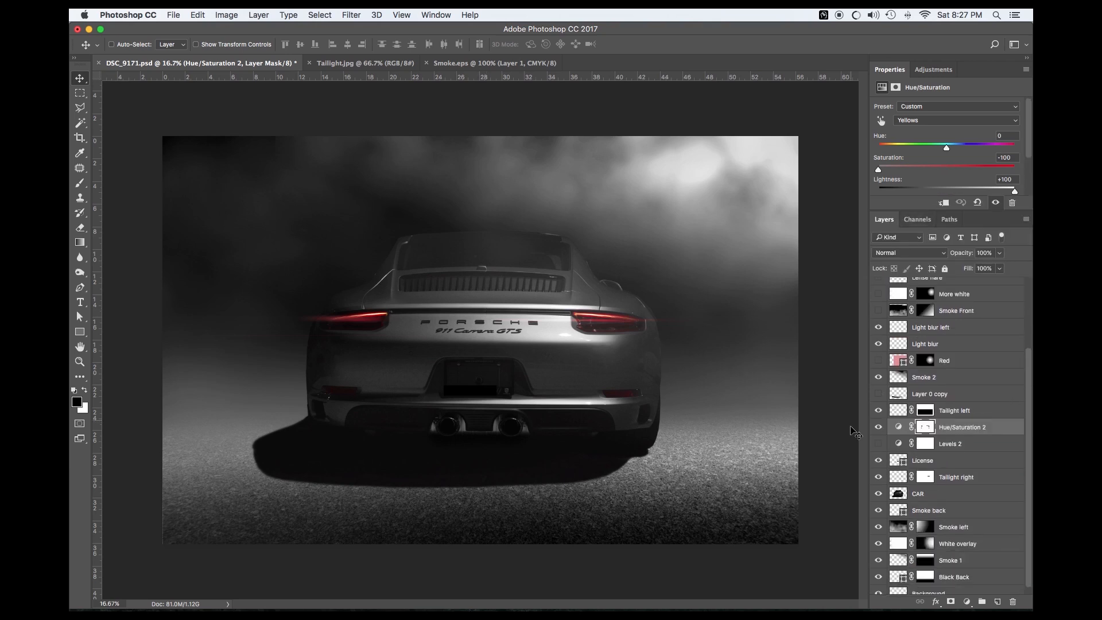
Step: Show the Levels 2 adjustment layer, nudge its white input level, and compare the image with and without it
left_click(877, 444)
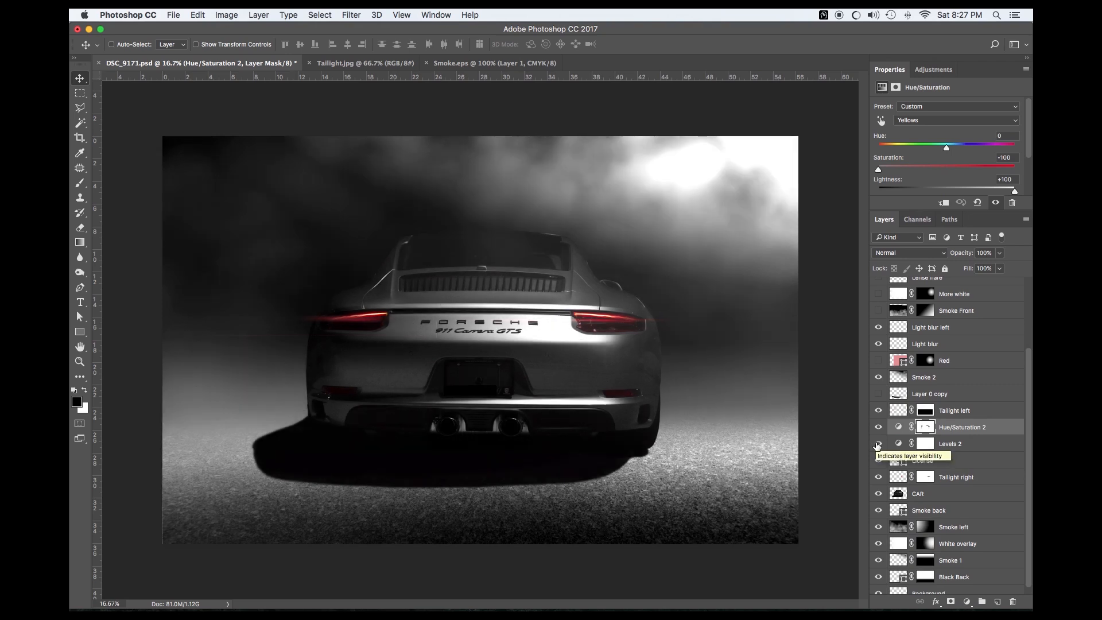
left_click(899, 444)
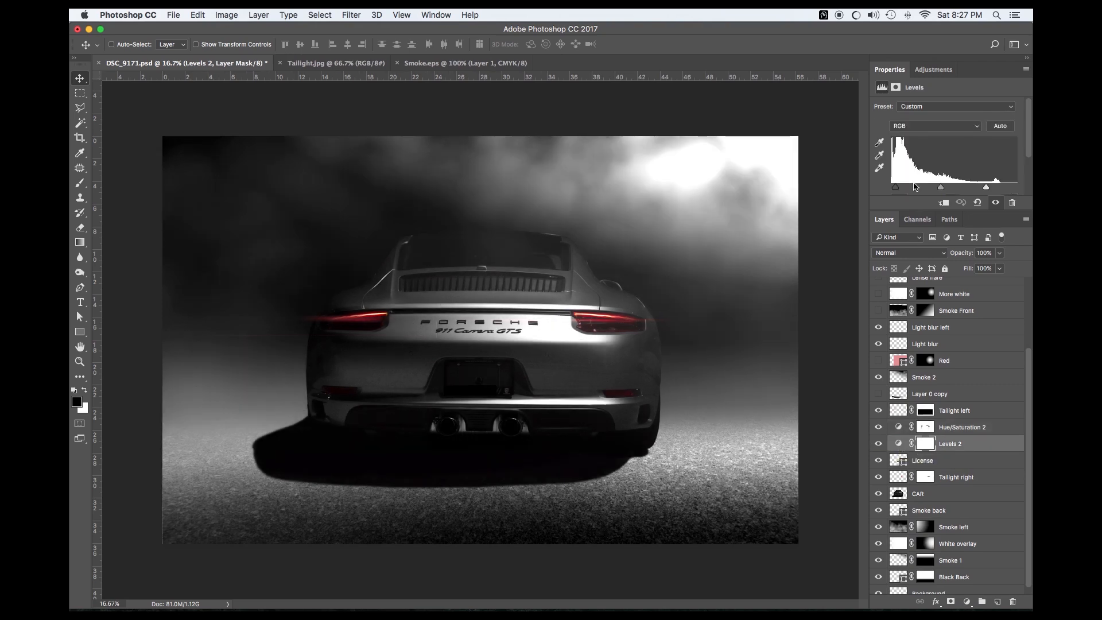
left_click_drag(985, 187, 983, 190)
left_click(878, 444)
left_click(878, 444)
Step: Show the Layer 0 copy layer and the Red layer directly above Smoke 2
left_click(903, 396)
left_click(878, 393)
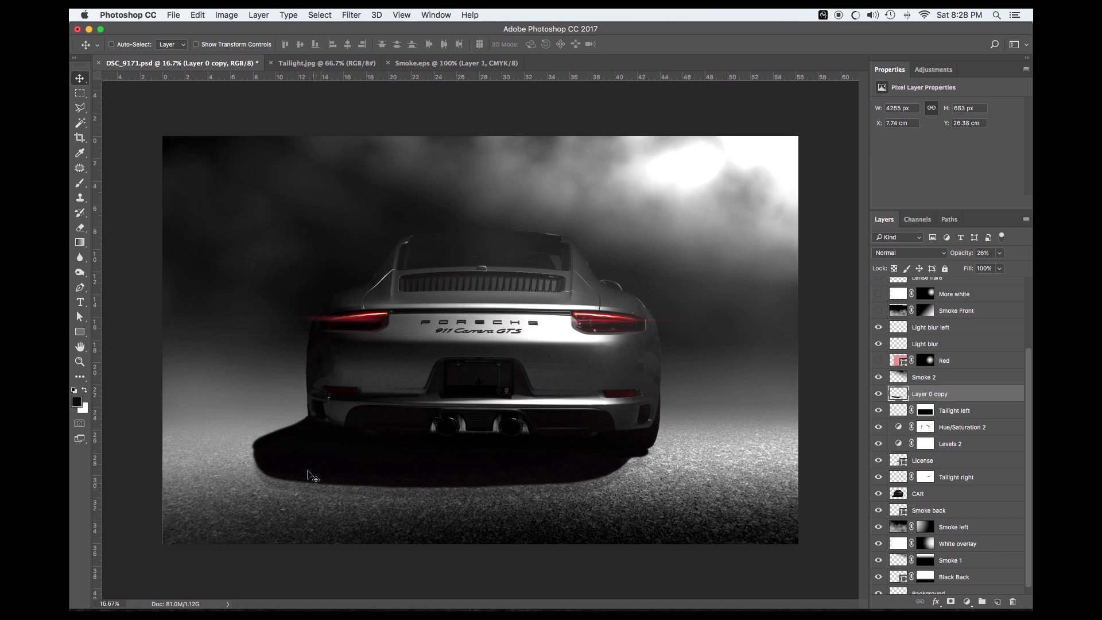
scroll(934, 420, "up", 3)
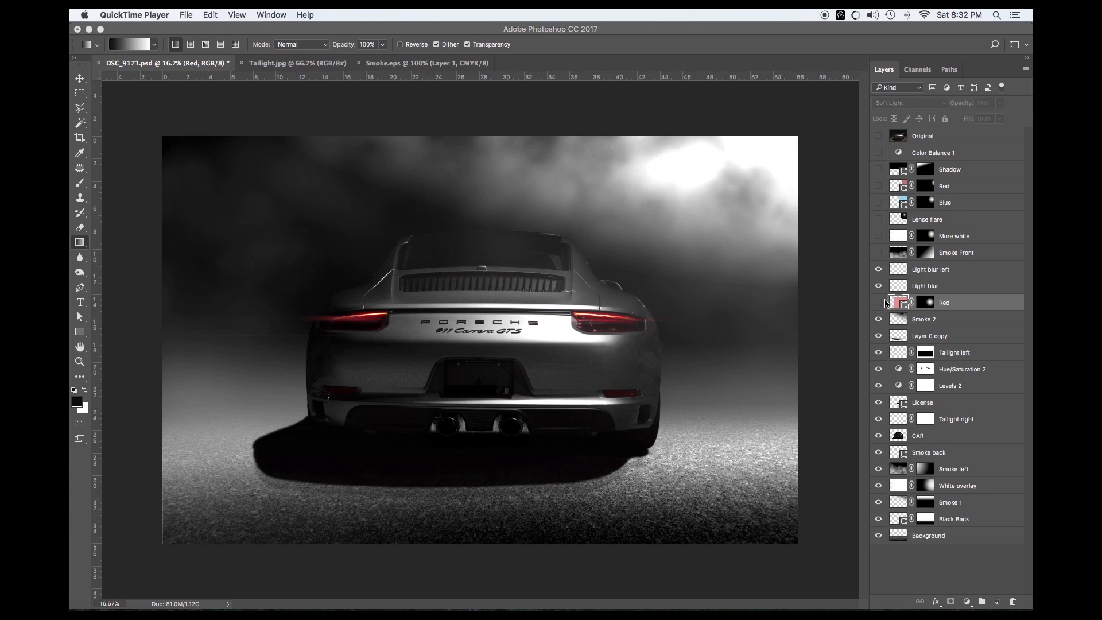
left_click(879, 307)
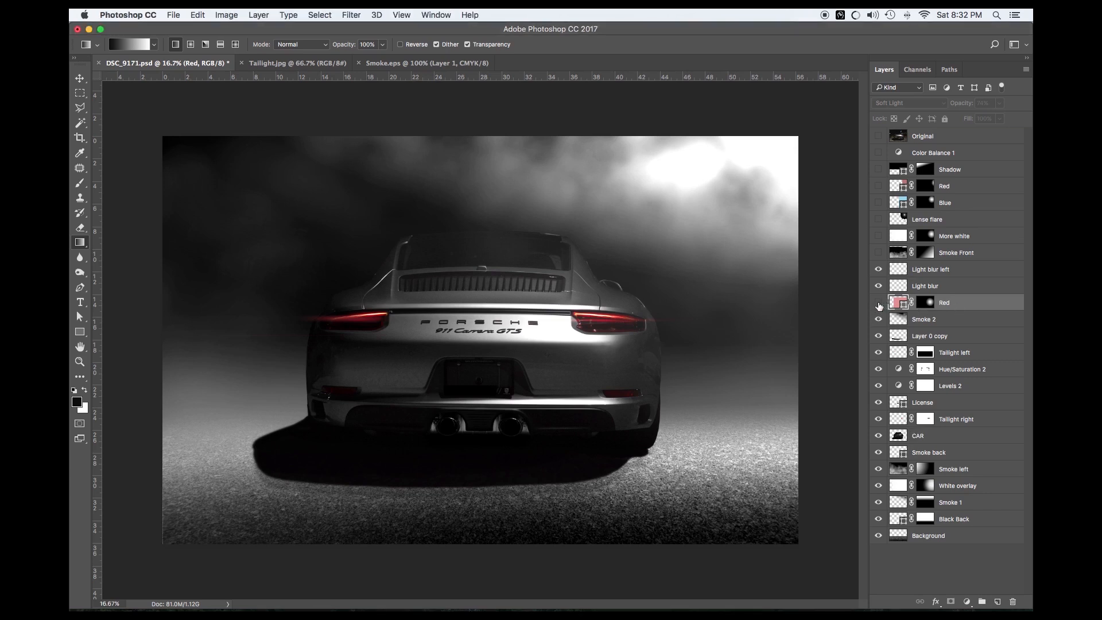
left_click(877, 304)
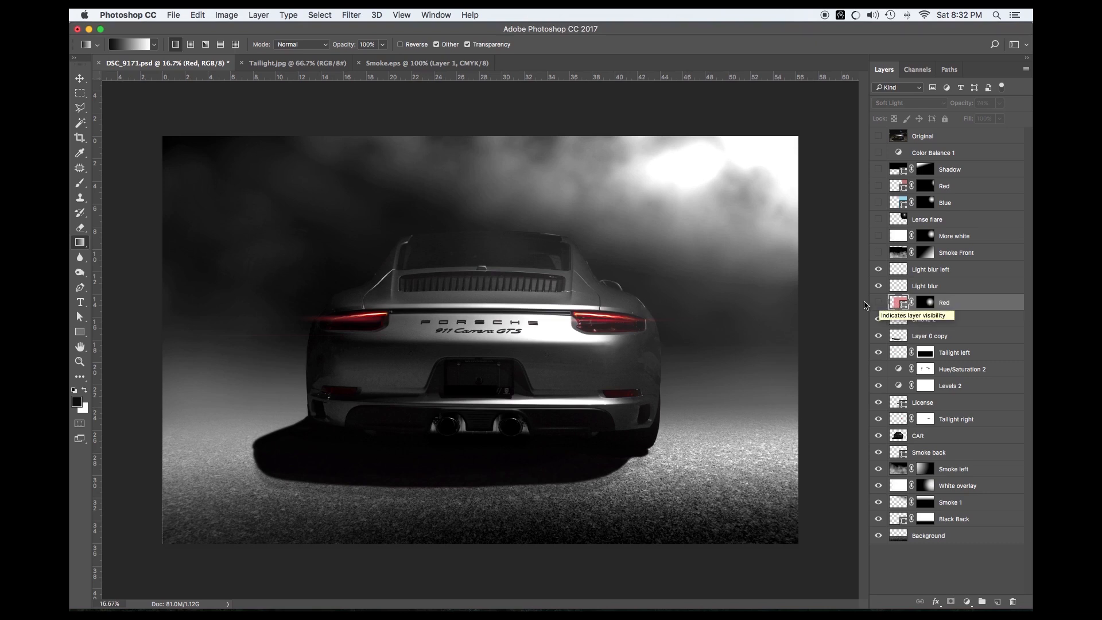
left_click(878, 302)
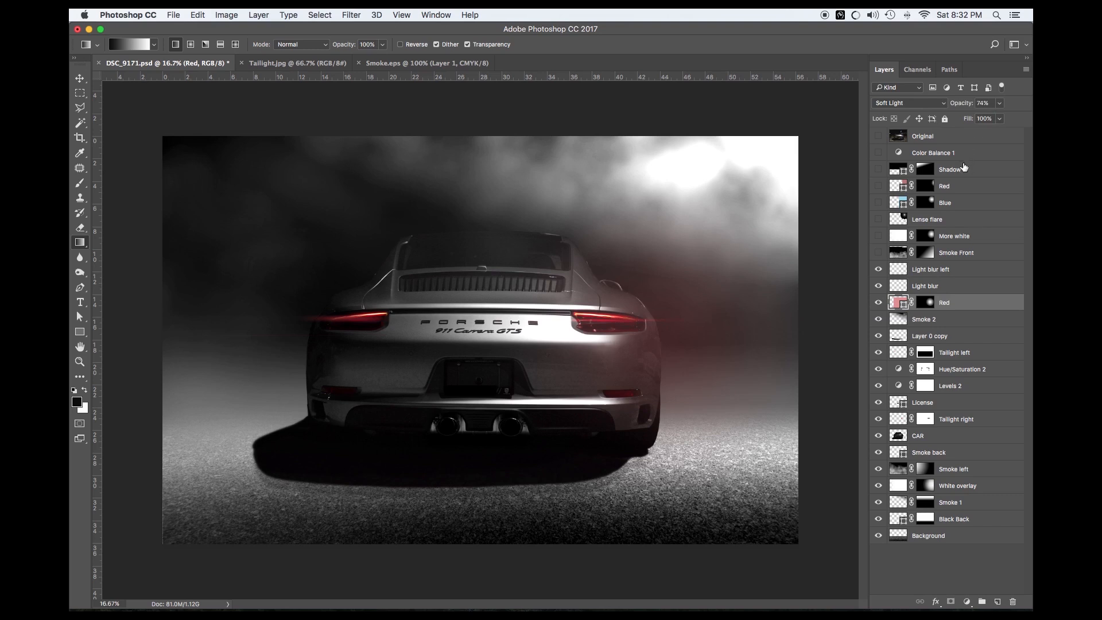
Step: Show the Blue layer, the Red layer directly above it, and the Smoke Front layer
left_click(878, 203)
left_click(894, 204)
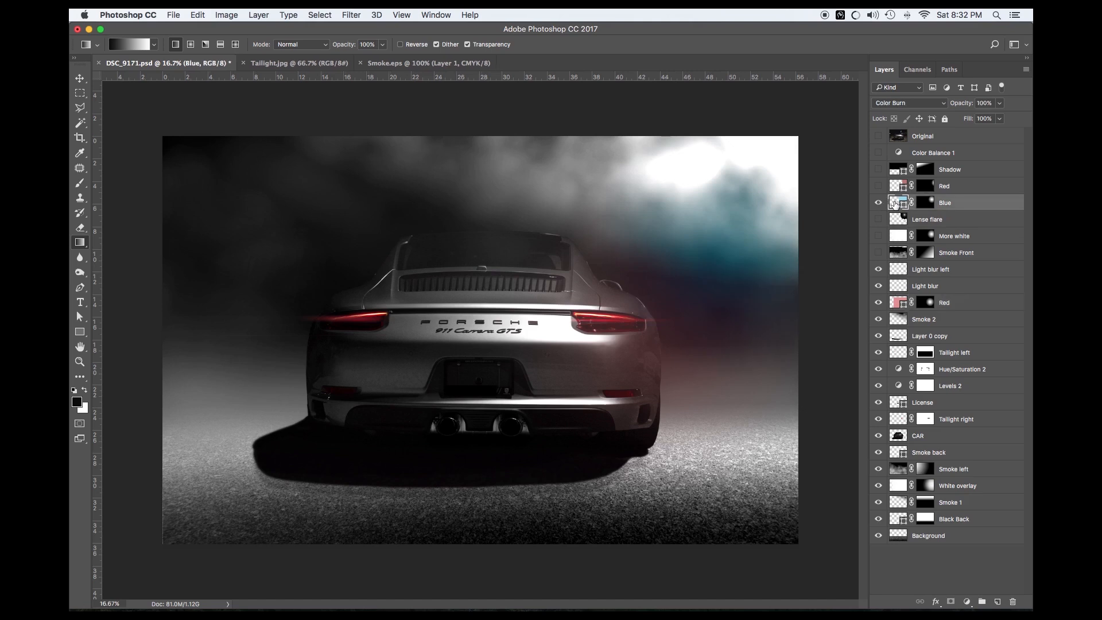
left_click(898, 252)
left_click(878, 253)
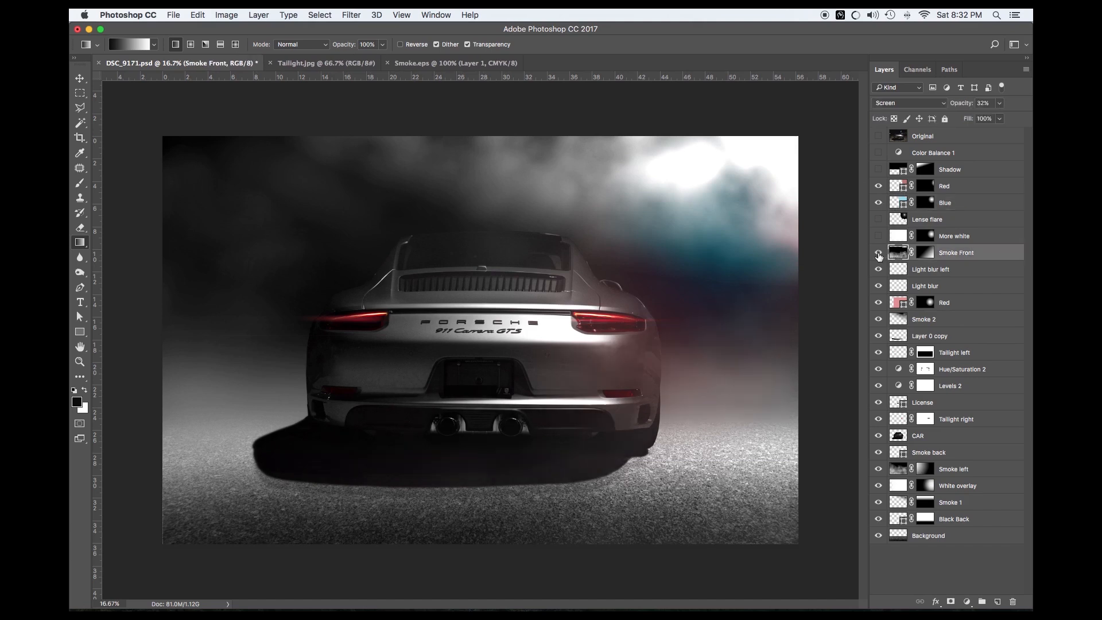
left_click(878, 253)
left_click(879, 253)
Step: Show the More white overlay layer and compare the background light with and without it
left_click(897, 237)
left_click(878, 237)
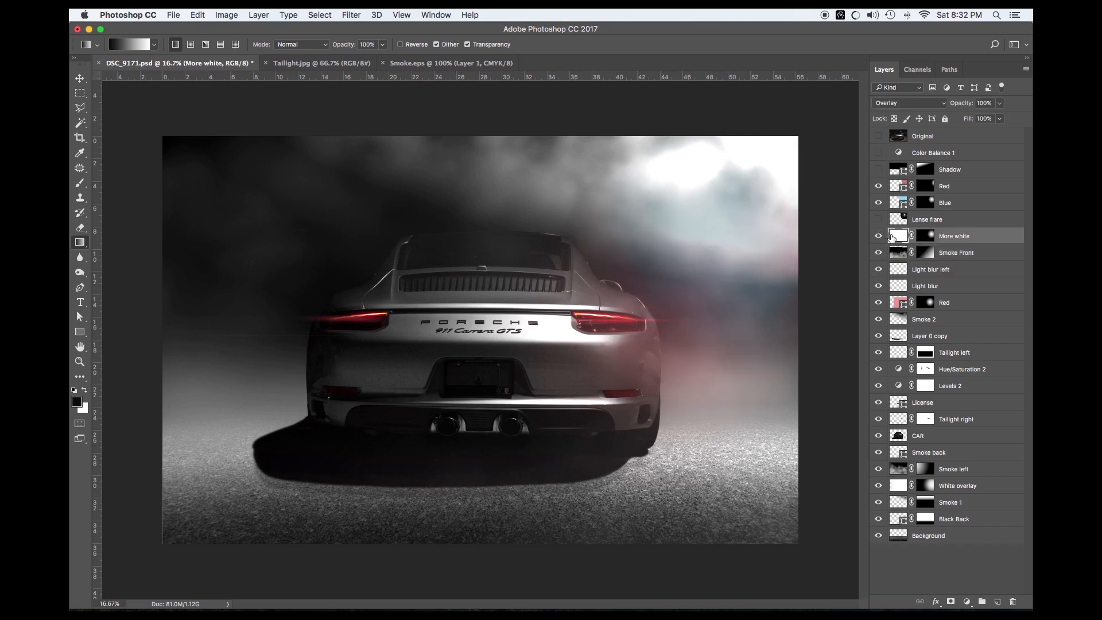
left_click(879, 236)
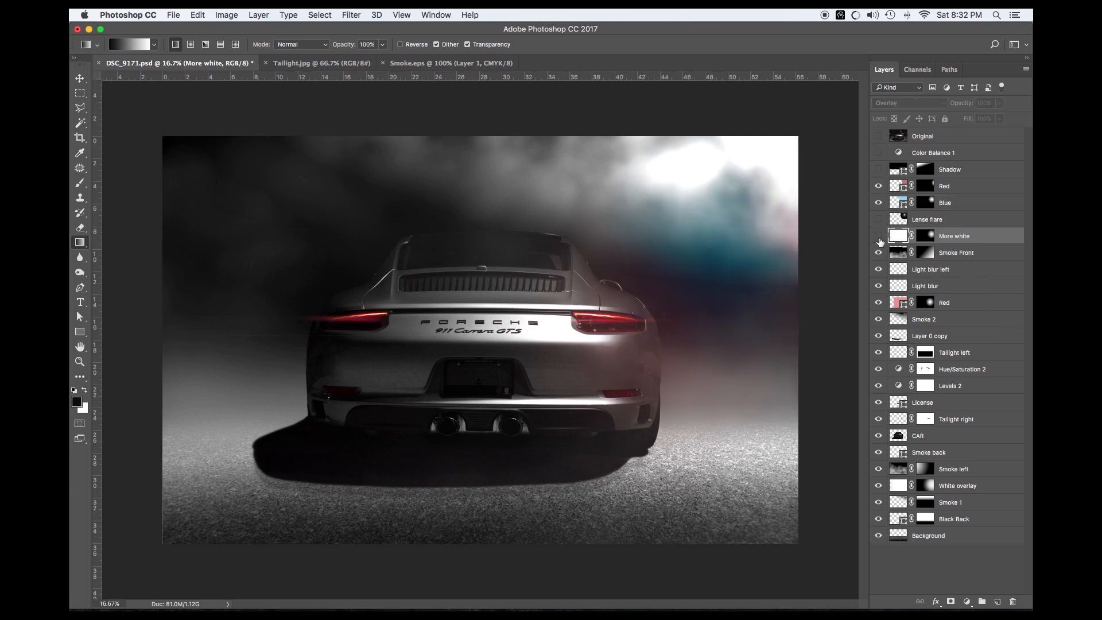
left_click(878, 237)
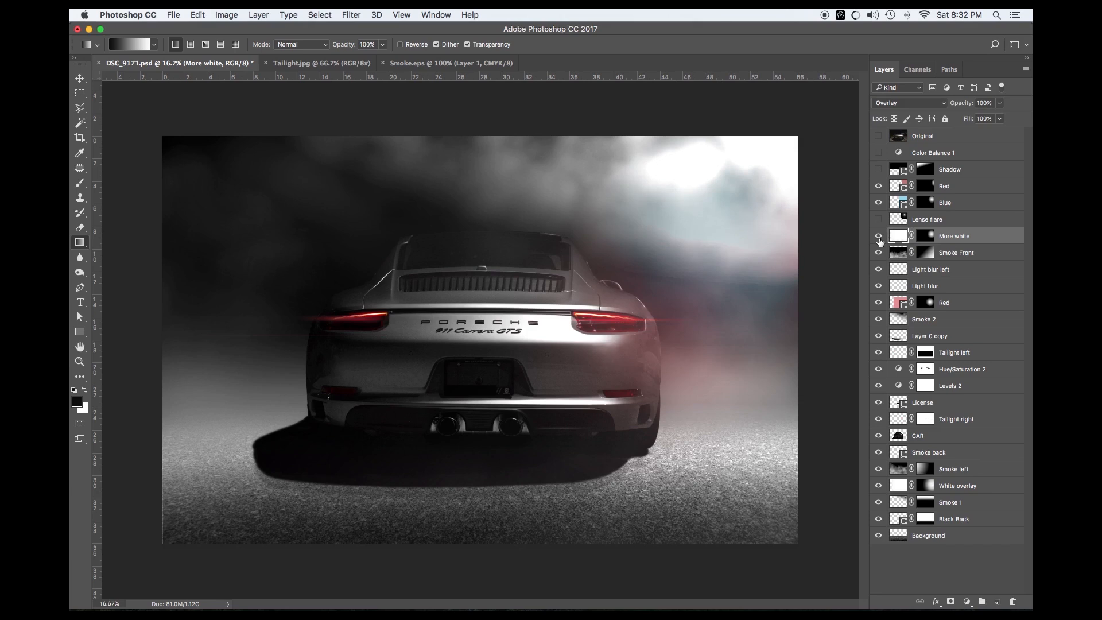
left_click(878, 236)
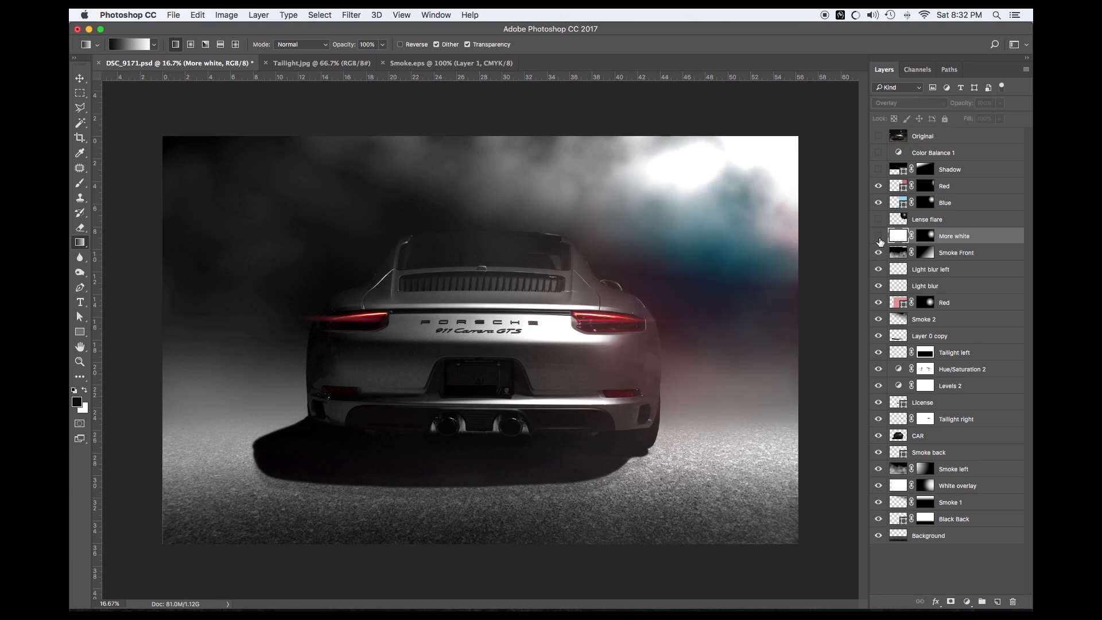
left_click(879, 237)
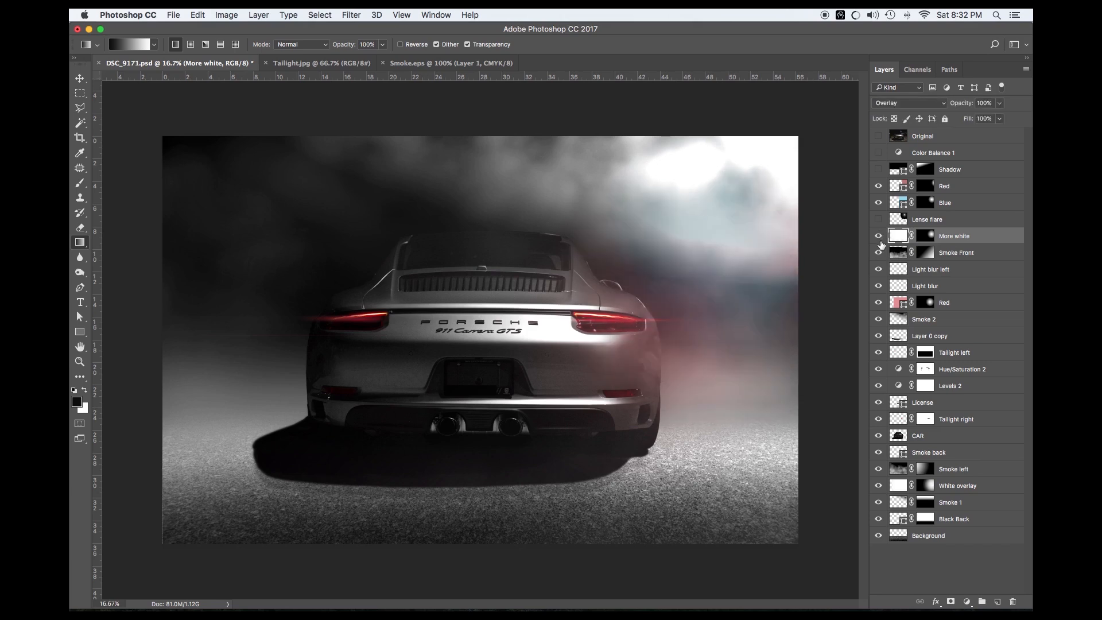
left_click(878, 237)
left_click(879, 237)
Step: Select the Lense flare layer, compare the image with and without it, and leave it shown
left_click(878, 221)
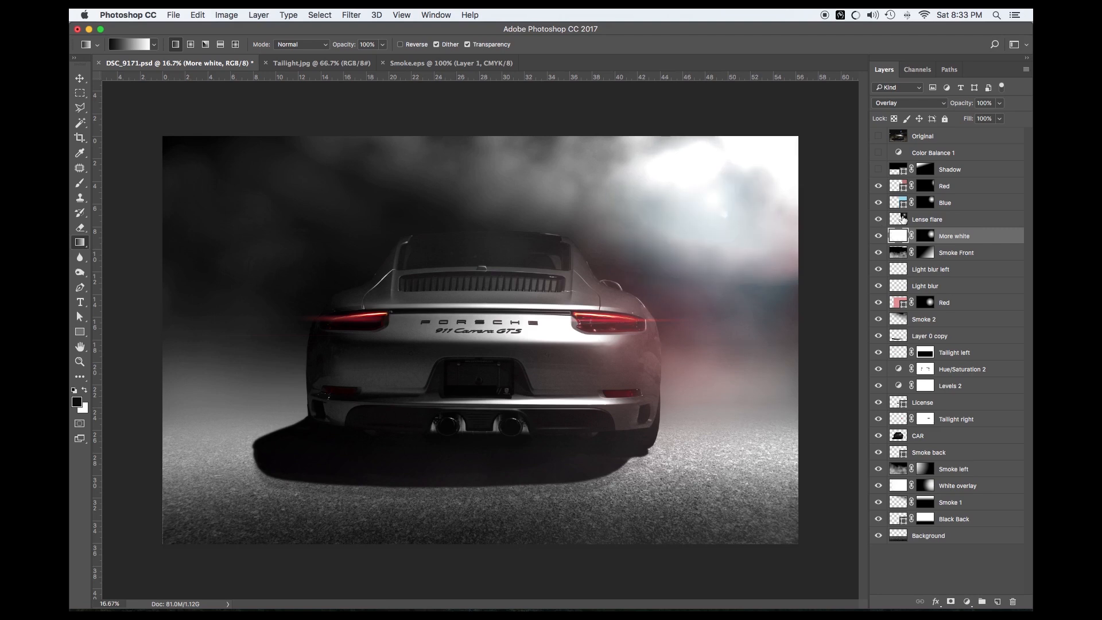
left_click(882, 220)
left_click(879, 221)
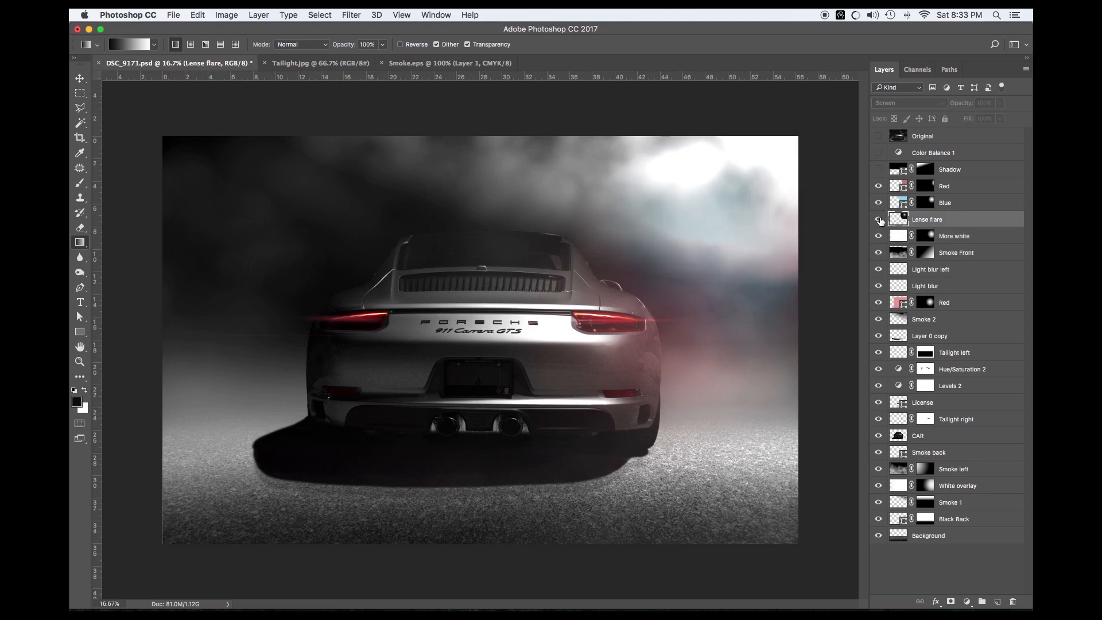
left_click(879, 220)
left_click(879, 220)
left_click(879, 220)
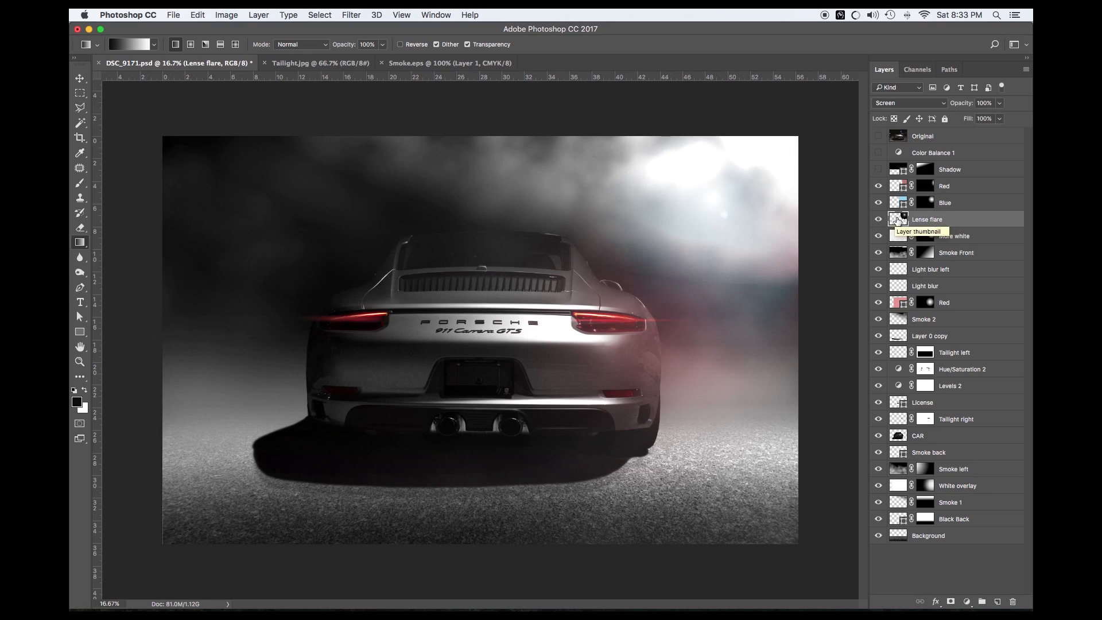
Step: Draw a black circle about 2730 px across over the car's right half with the Ellipse tool, and rasterize its layer
left_click(80, 332)
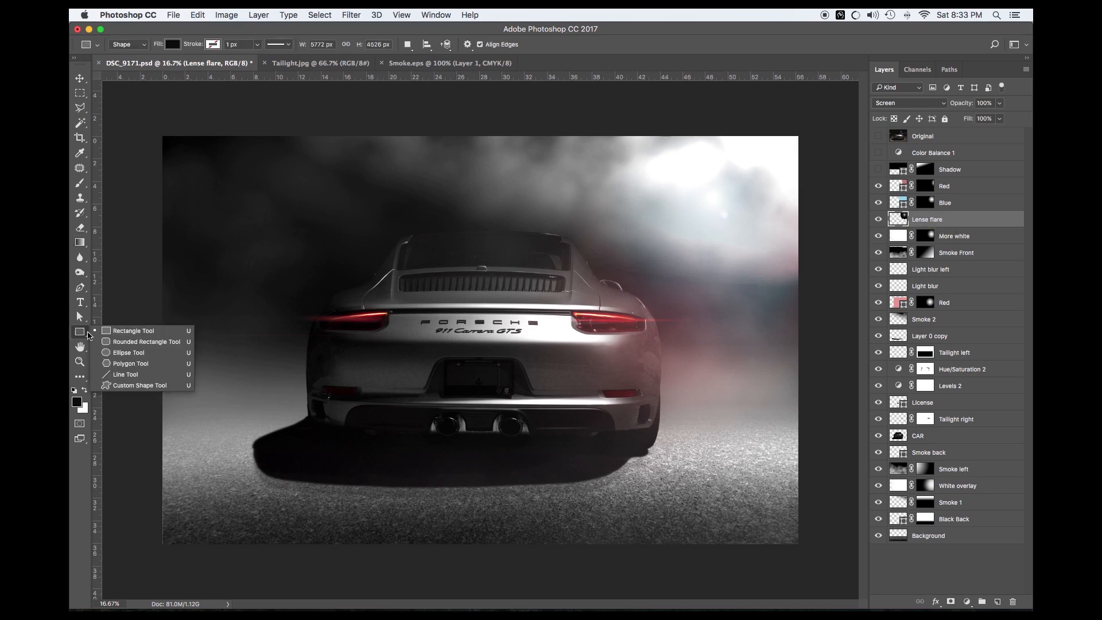
left_click(117, 362)
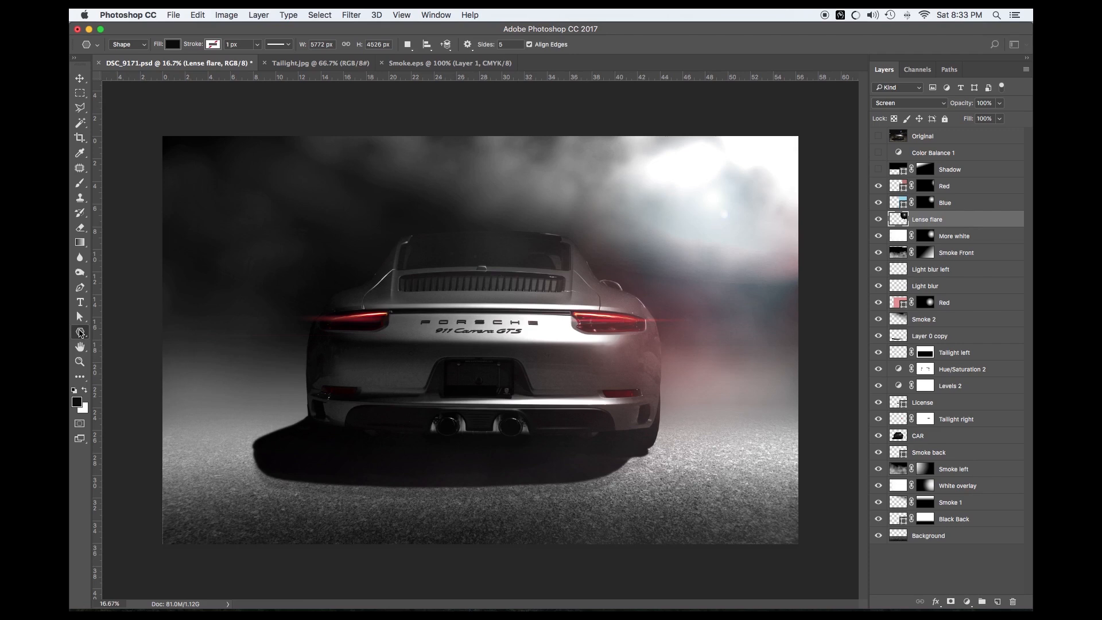
left_click(80, 331)
left_click(117, 351)
left_click_drag(478, 224, 734, 504)
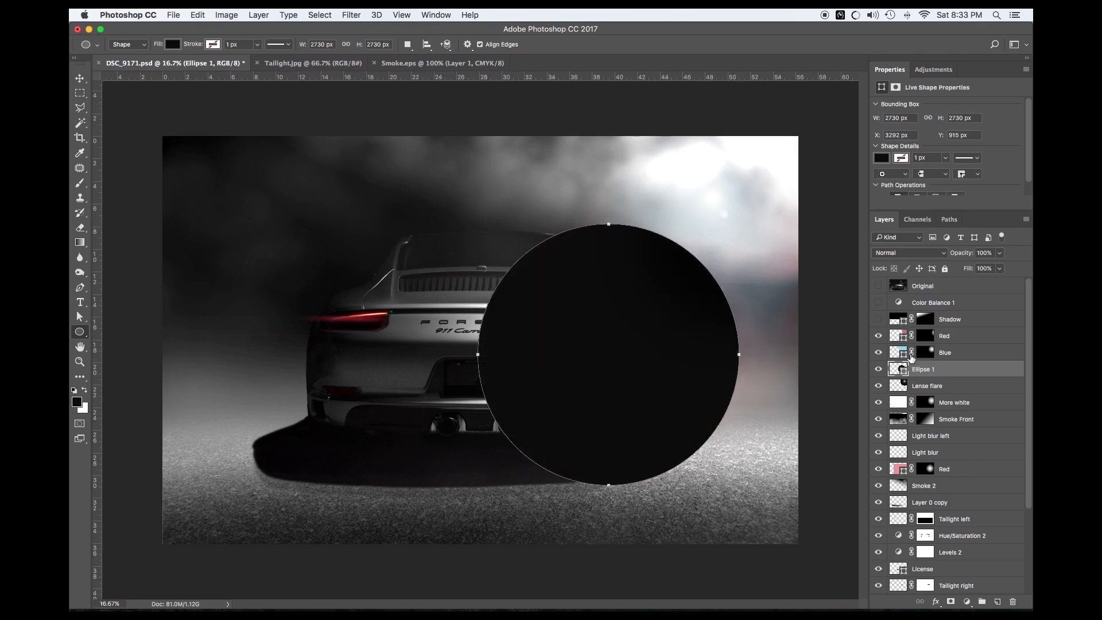
right_click(928, 372)
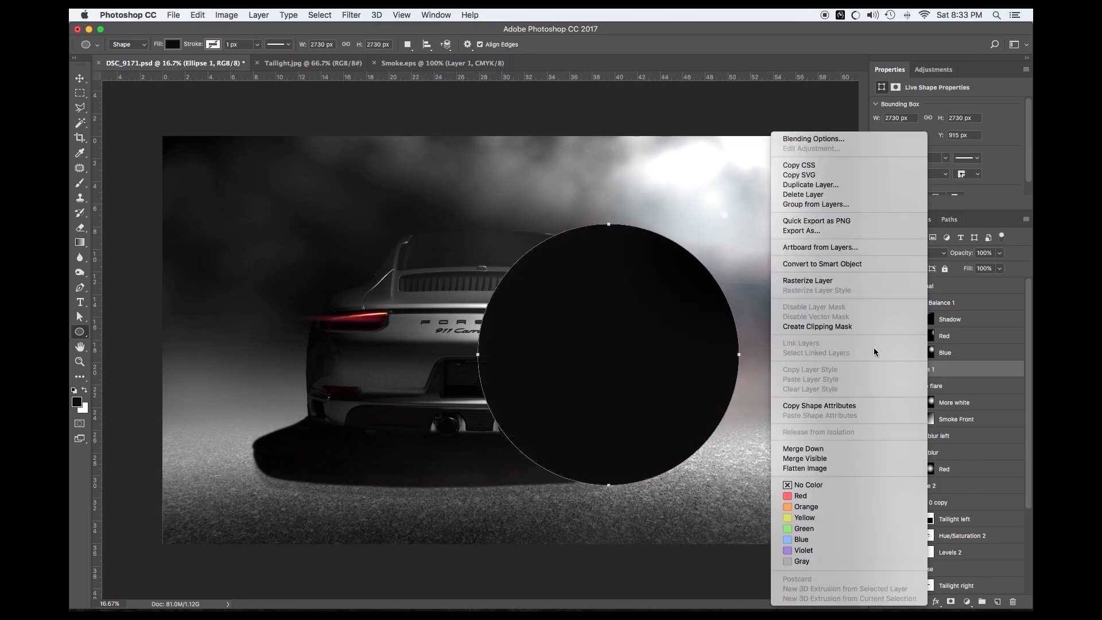
left_click(843, 281)
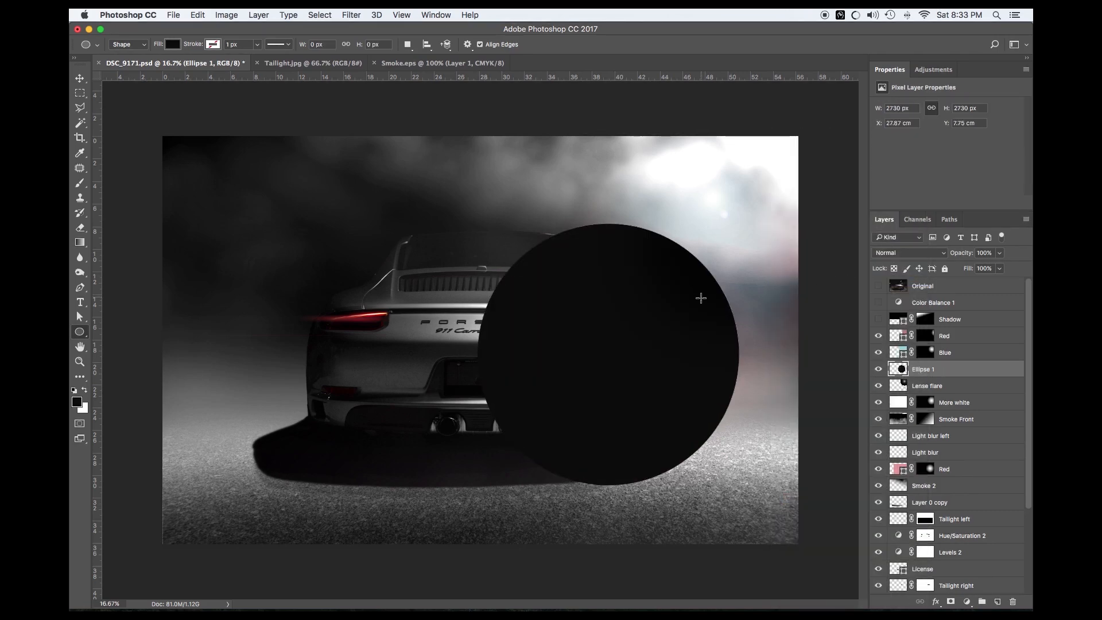
Step: Render a lens flare at the centre of the black circle, comparing lens types and applying 50-300mm Zoom at 100% brightness
left_click(352, 15)
mouse_move(381, 208)
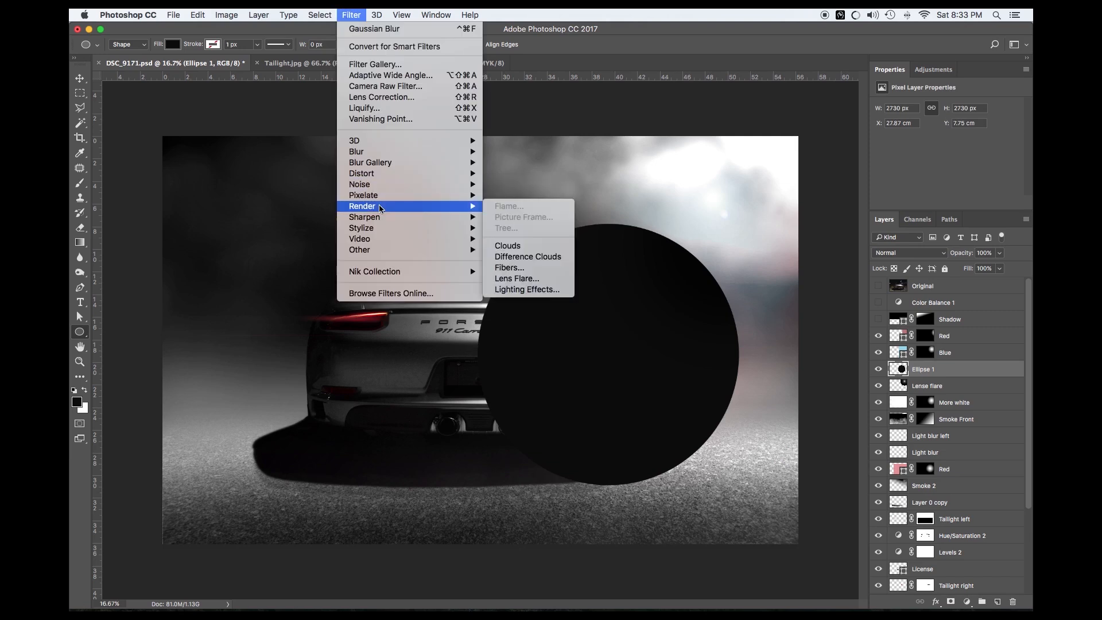
left_click(552, 279)
left_click(502, 224)
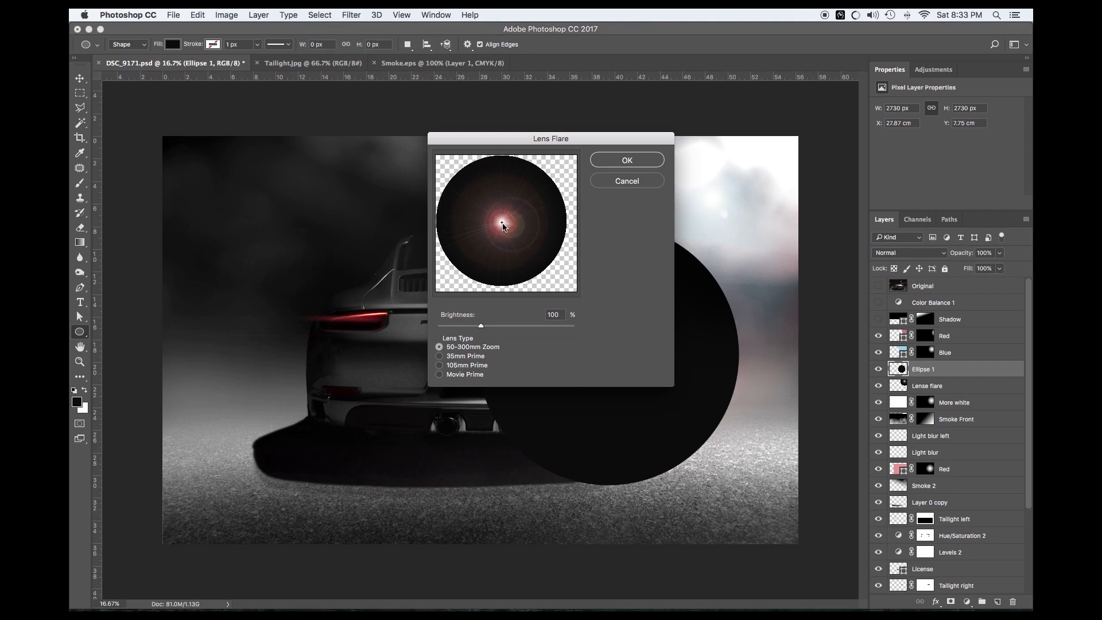
left_click(439, 356)
left_click(439, 366)
left_click(440, 375)
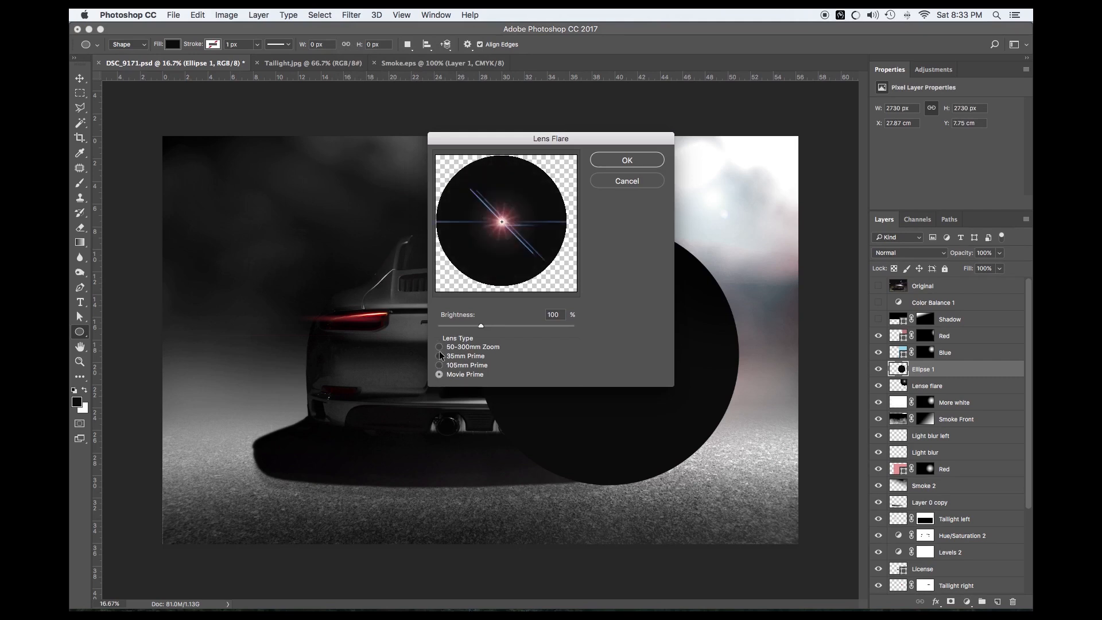
left_click(439, 355)
left_click(439, 347)
left_click(440, 365)
left_click(440, 355)
left_click(440, 347)
left_click(621, 159)
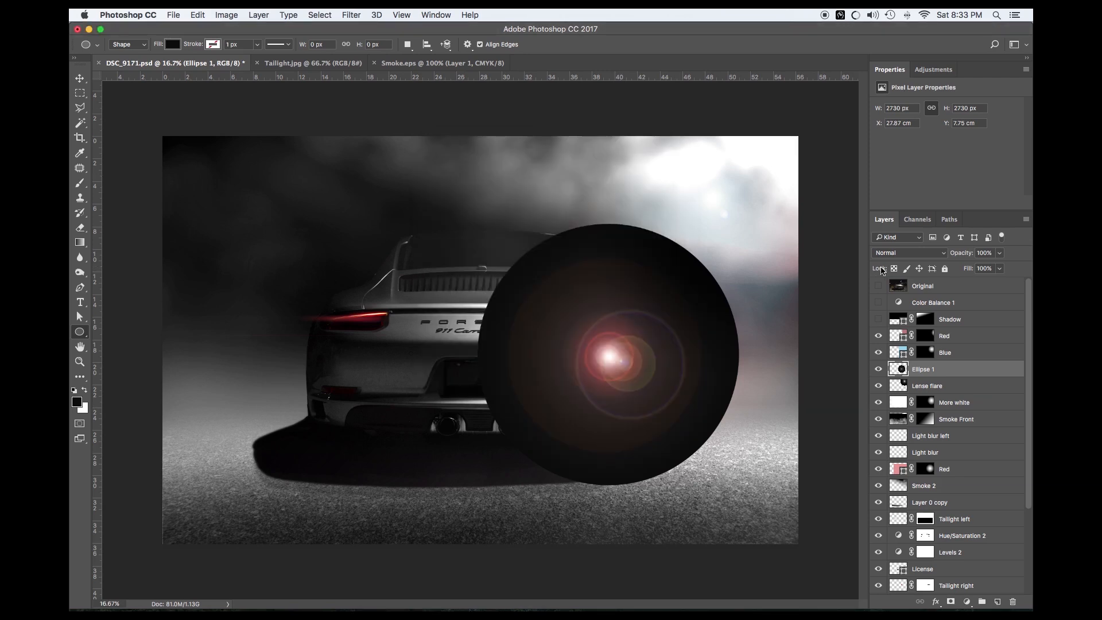
Step: Set the Ellipse 1 layer's blend mode to Screen, comparing it with the neighbouring blend modes
left_click(916, 253)
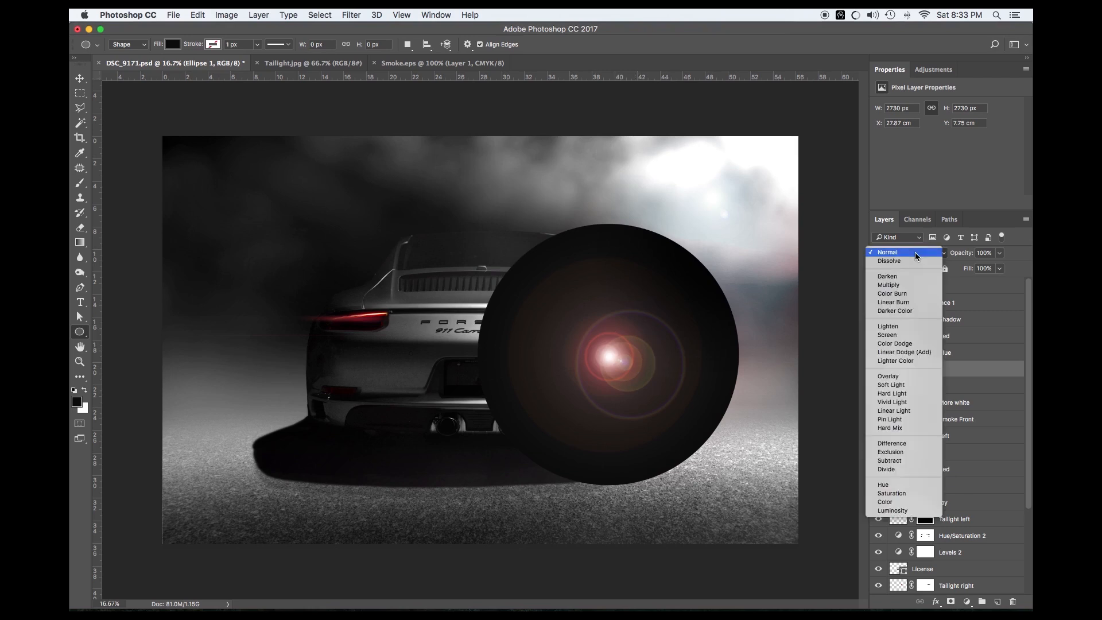
left_click(906, 335)
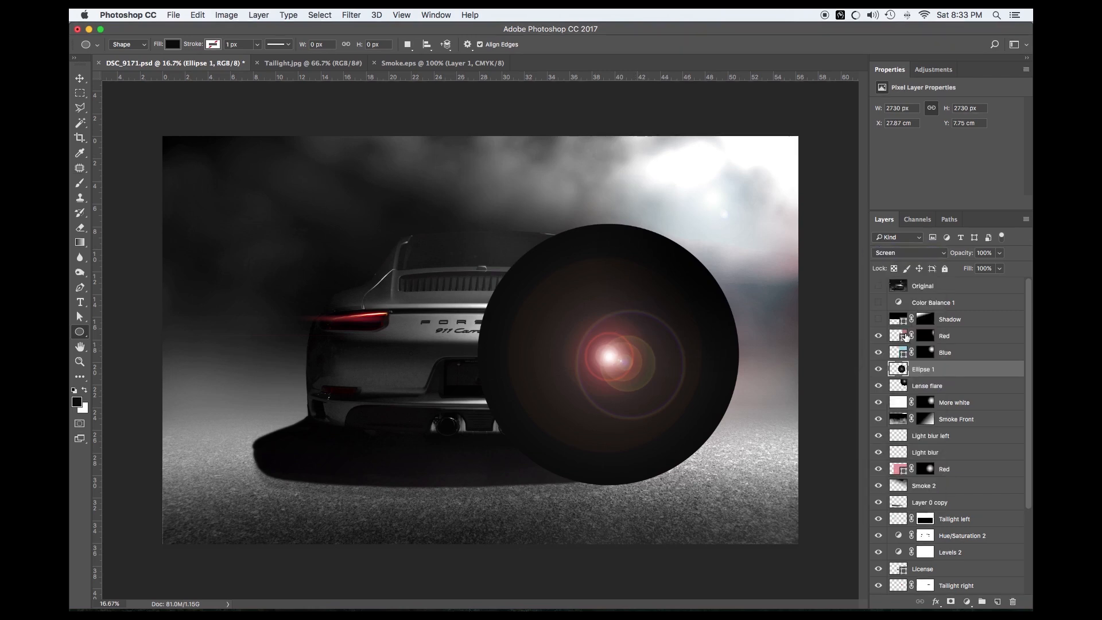
left_click(899, 254)
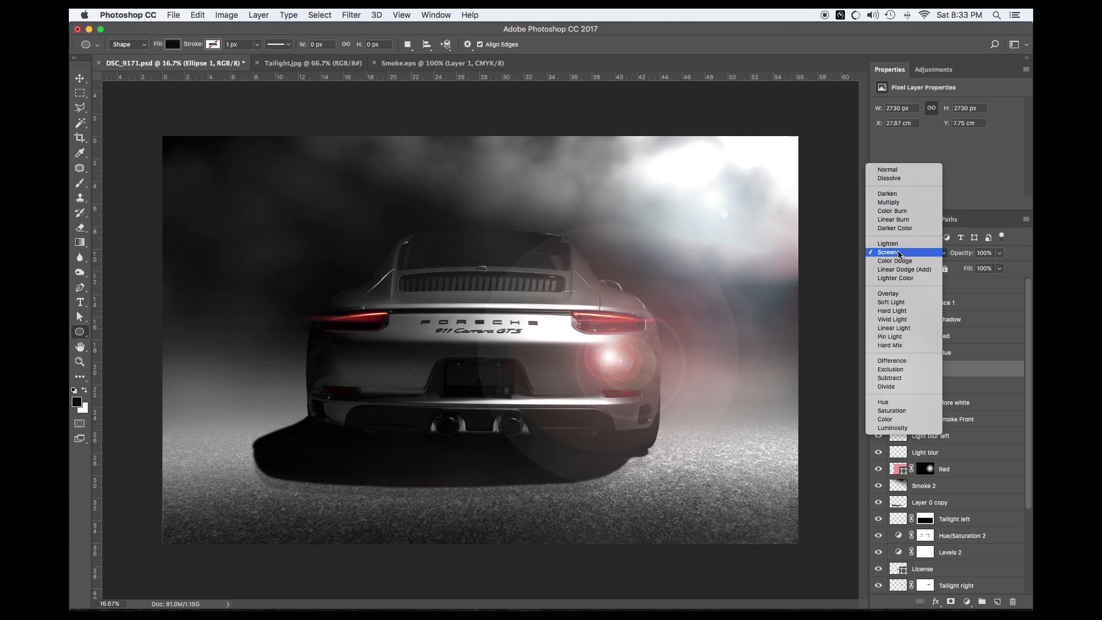
left_click(898, 243)
left_click(899, 253)
left_click(899, 264)
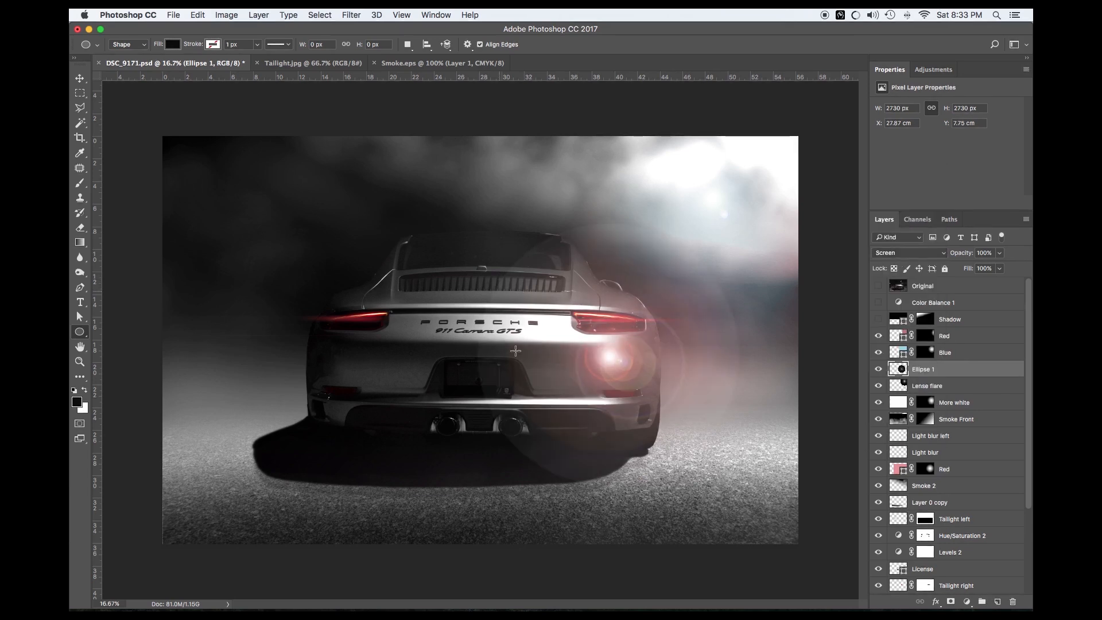
Step: Add a mask to Ellipse 1, fade the flare's edges with a reversed radial gradient, and move it to the bright upper-right background
left_click(951, 601)
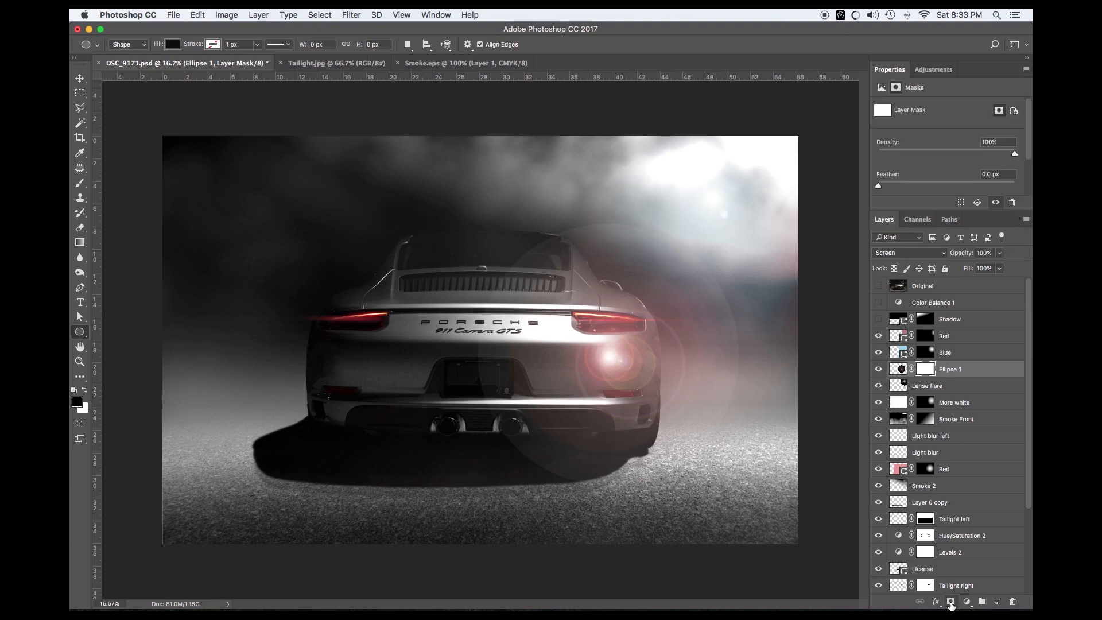
key("g")
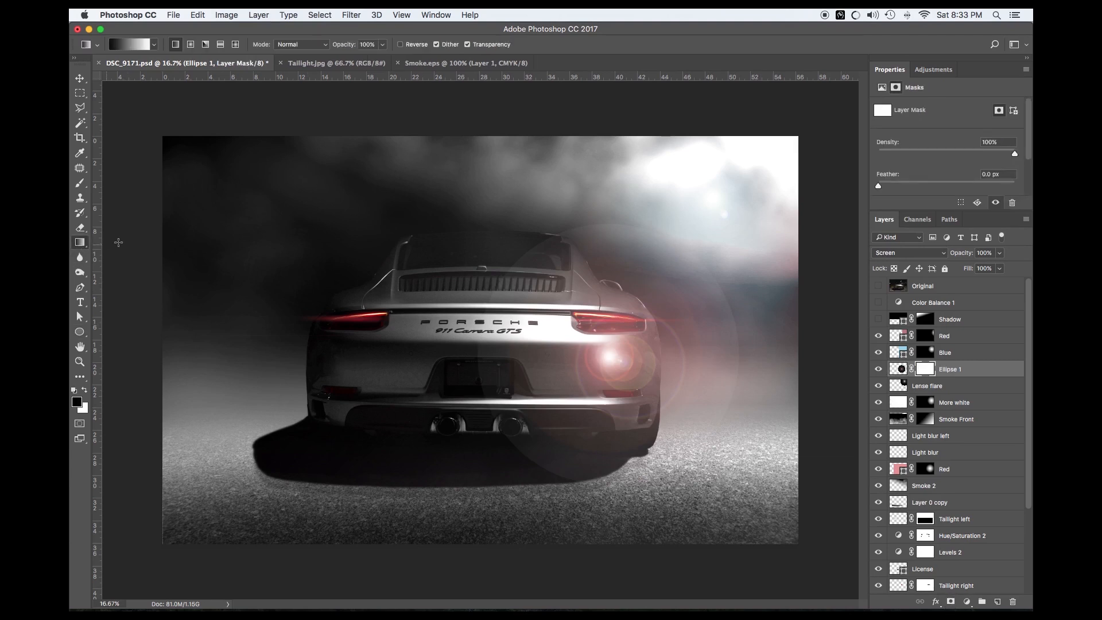
left_click(192, 46)
left_click_drag(609, 359, 536, 456)
left_click(400, 44)
left_click_drag(619, 352, 553, 474)
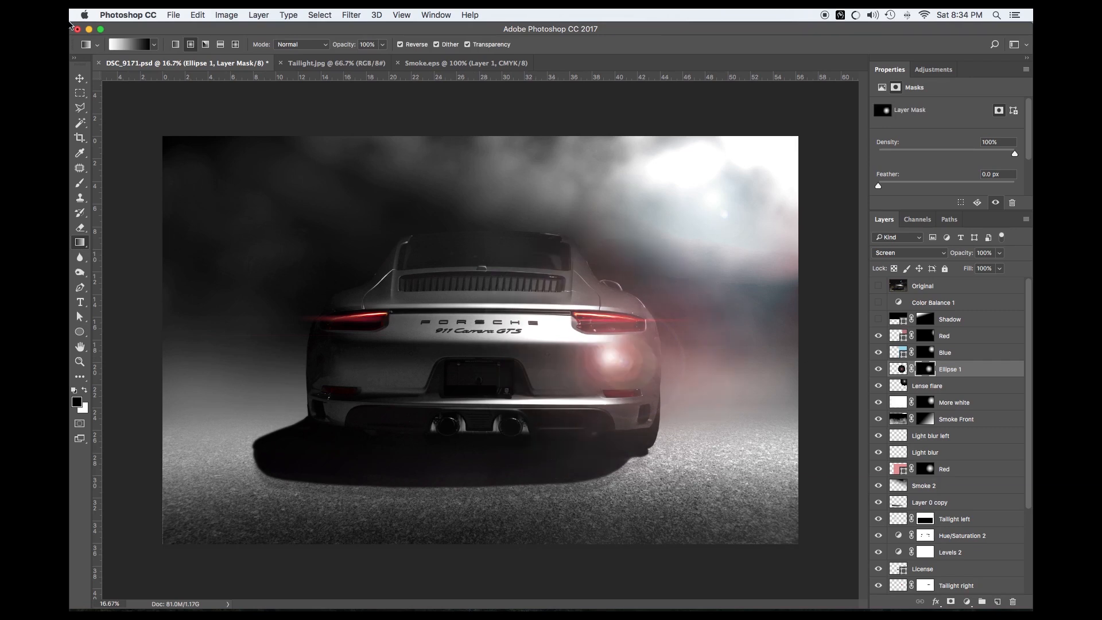
key("v")
left_click_drag(637, 340, 739, 211)
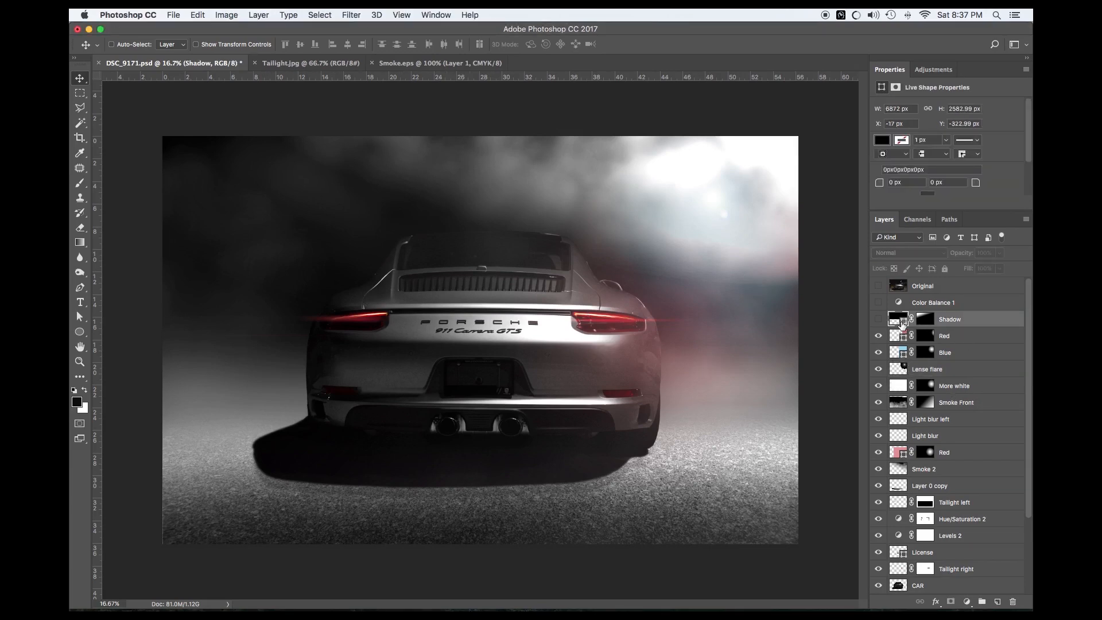
Step: Show the Shadow layer, compare the image with and without it, and leave it shown
left_click(878, 320)
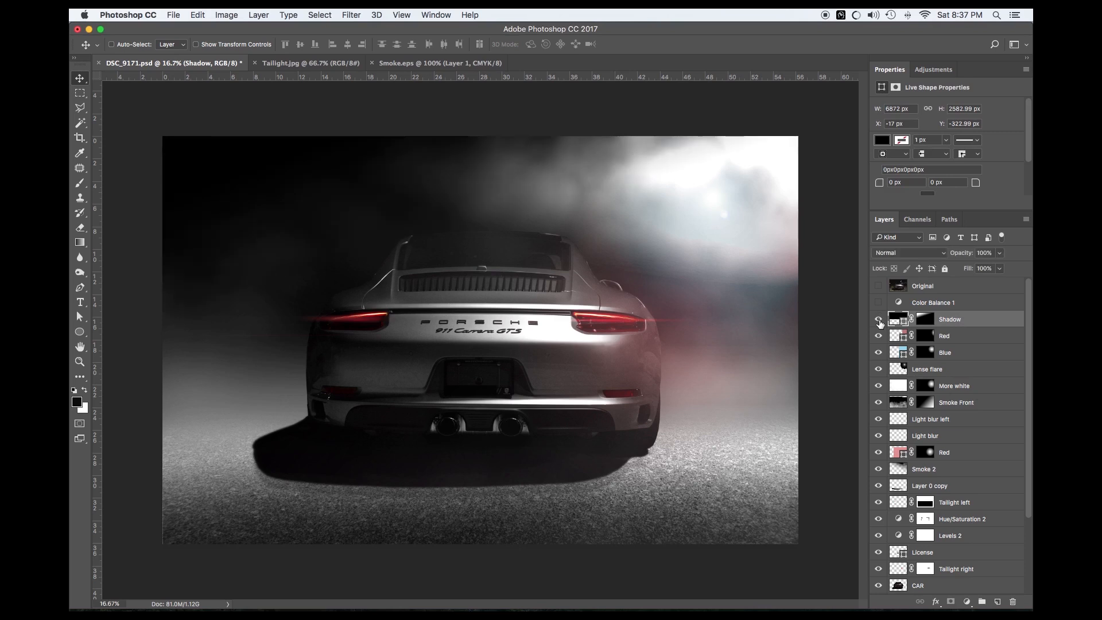
left_click(878, 319)
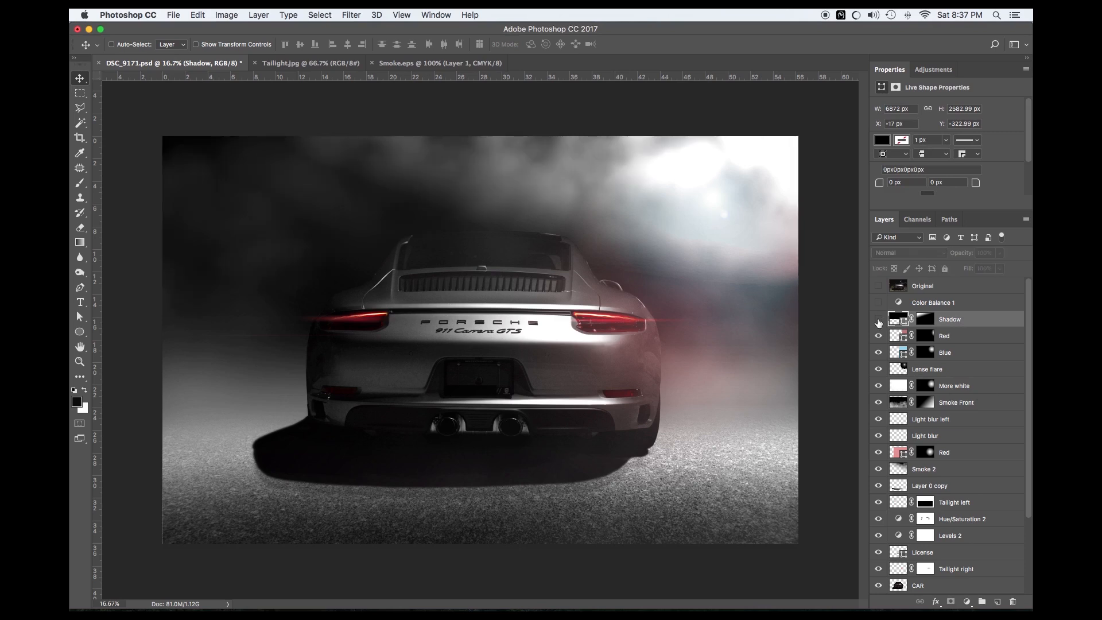
left_click(878, 320)
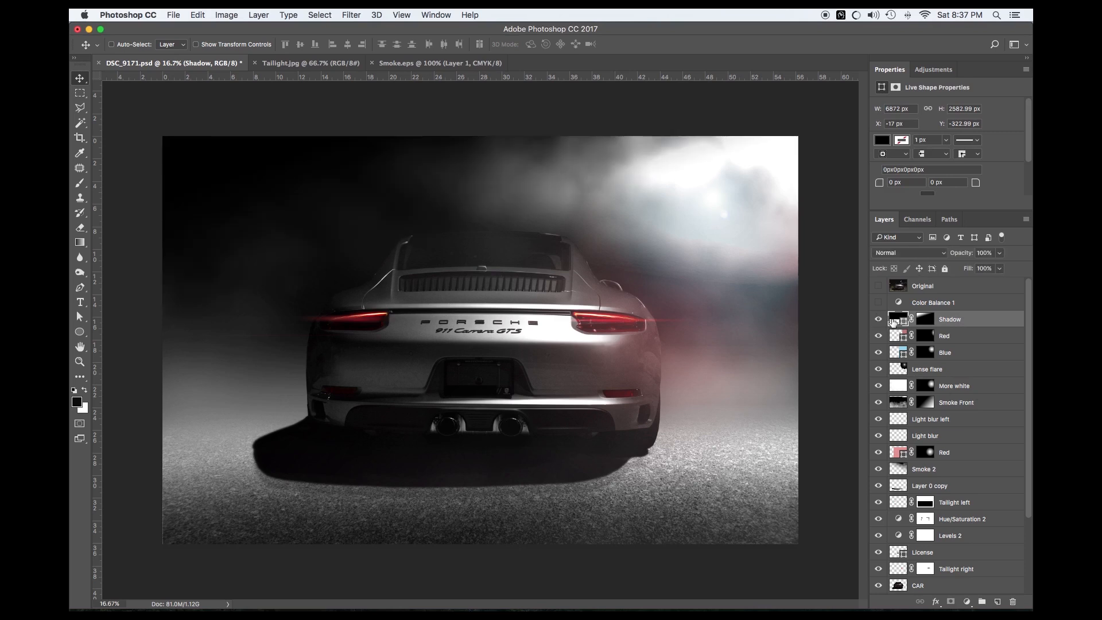
Step: Disable the Shadow layer's mask to examine the black rectangle behind it, and enable the mask again
left_click(924, 319)
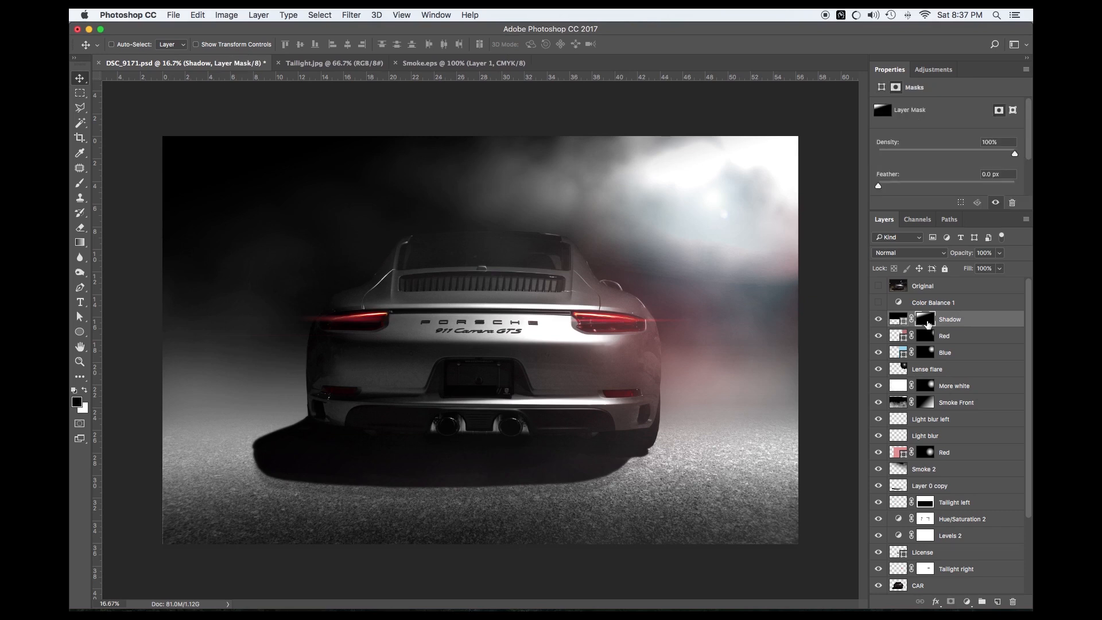
right_click(926, 322)
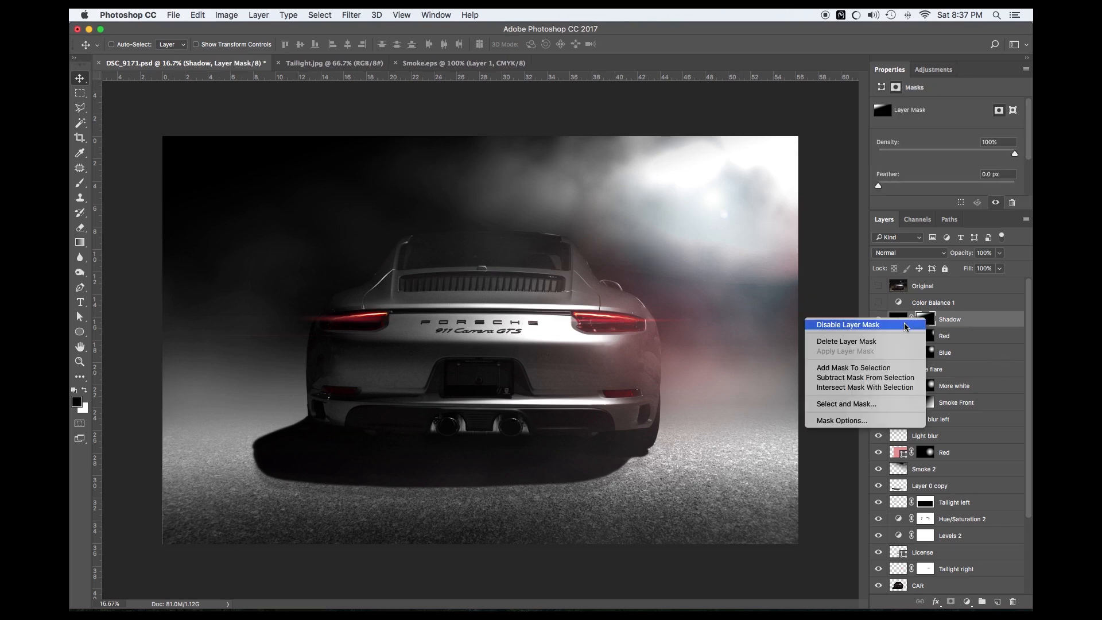
left_click(905, 325)
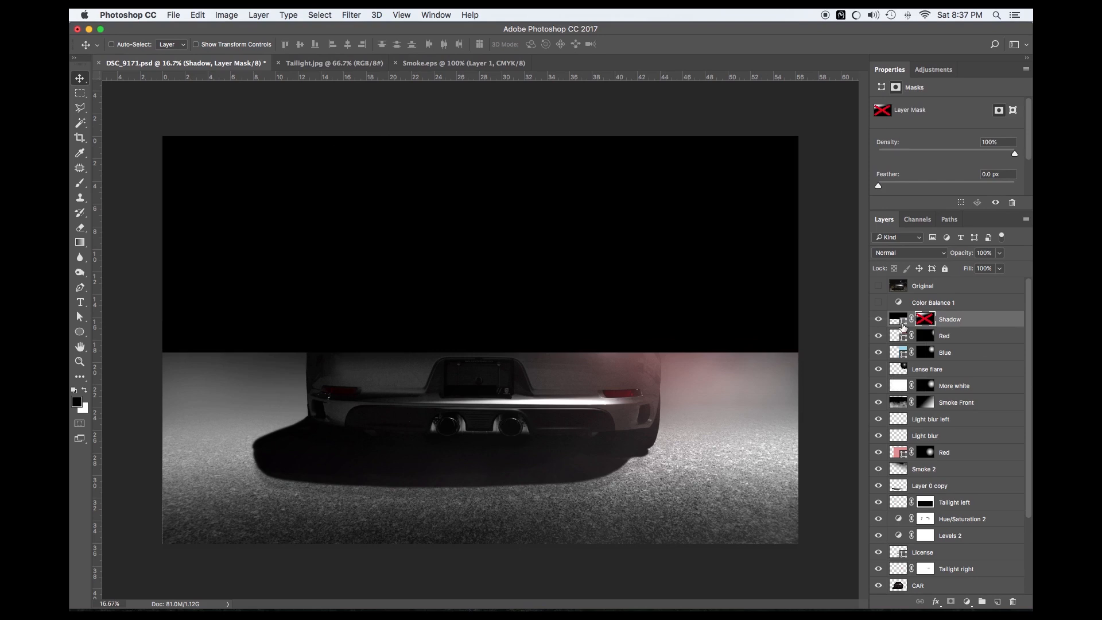
right_click(923, 321)
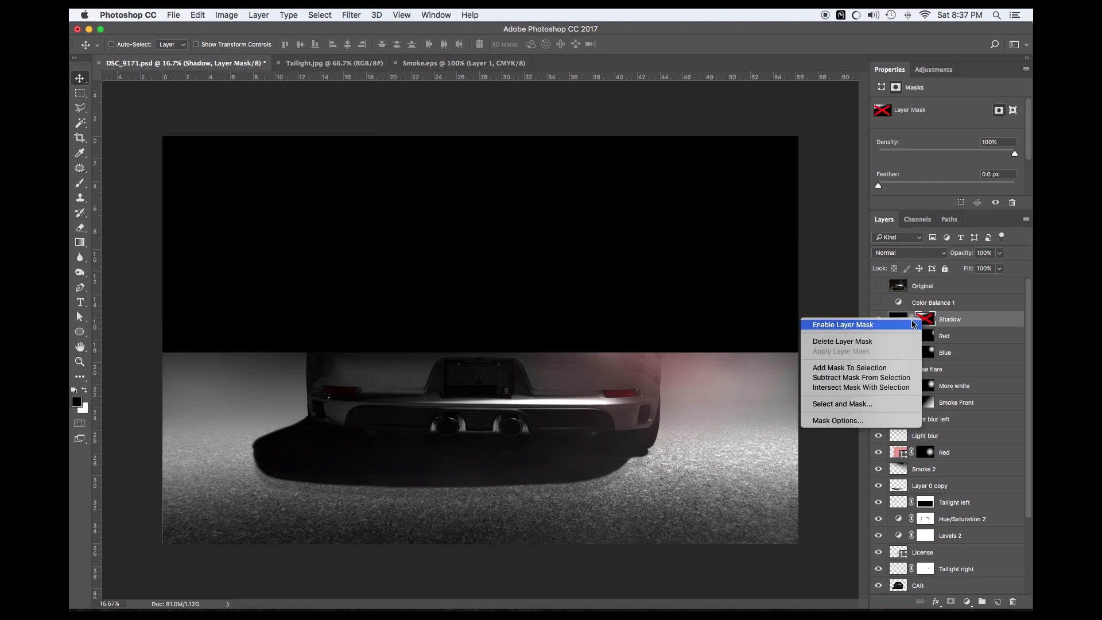
left_click(910, 324)
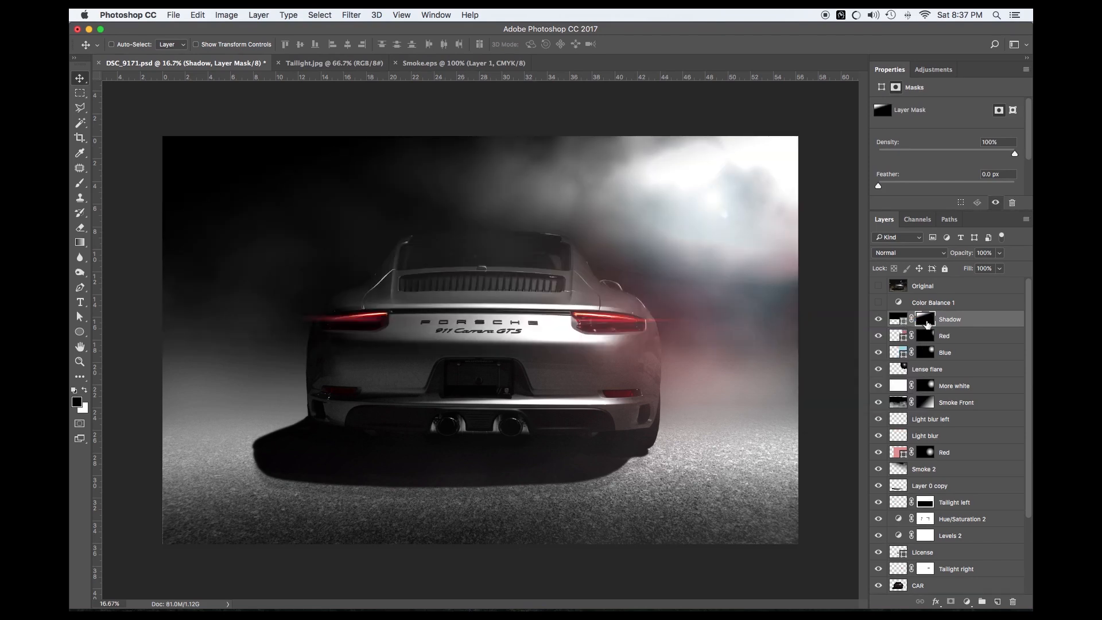
Step: Try redrawing the Shadow layer's mask with reversed radial gradients from the dark upper-left background, and undo them
left_click(80, 241)
left_click_drag(406, 203, 629, 415)
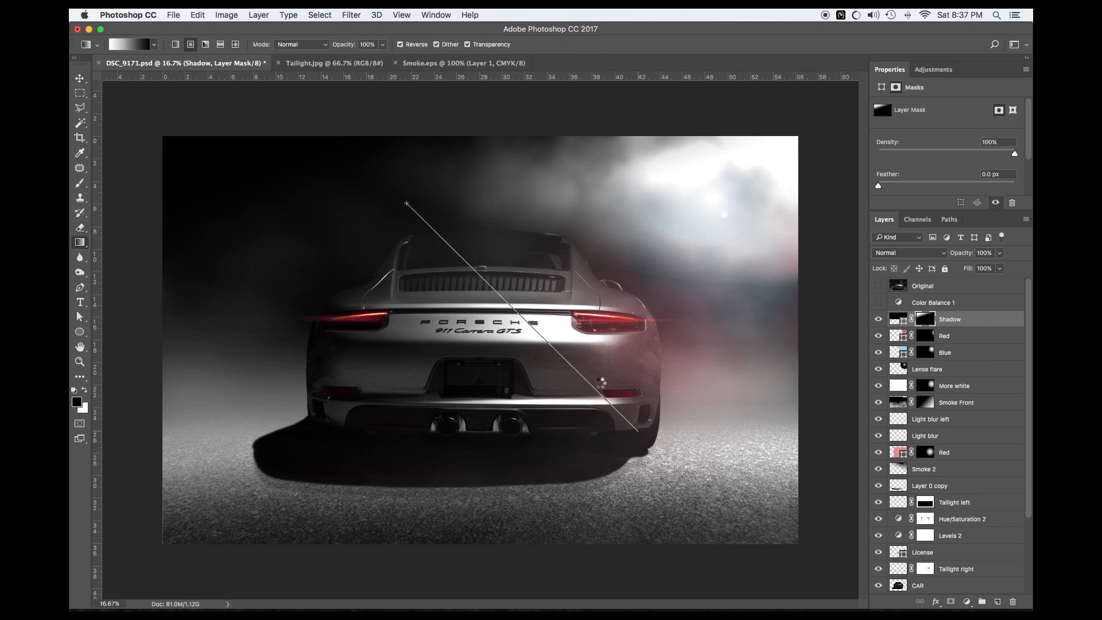
left_click_drag(316, 163, 414, 340)
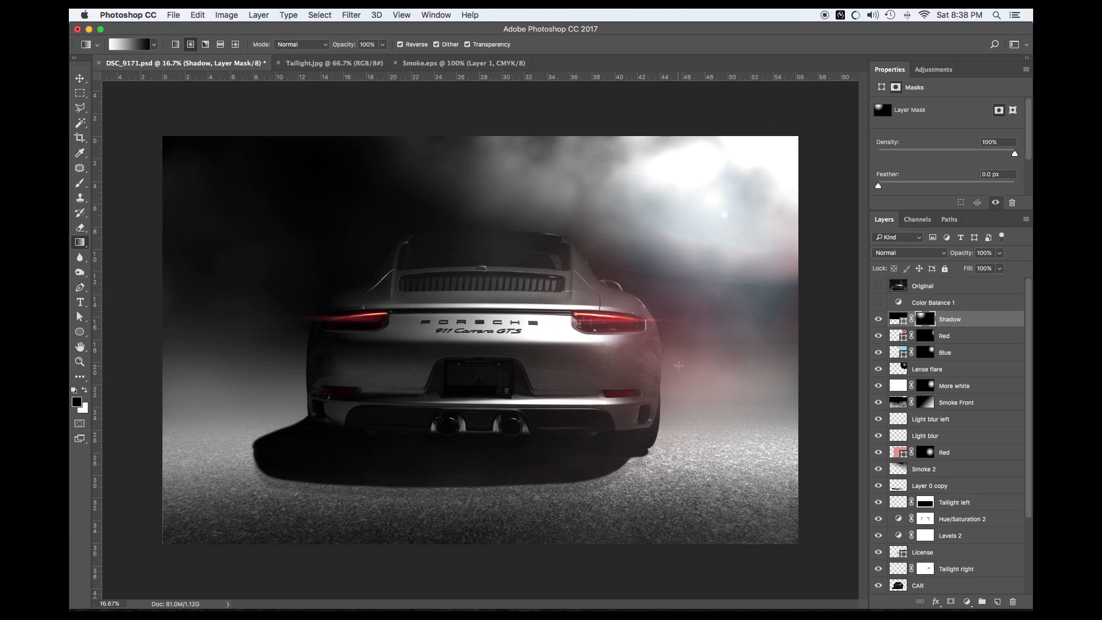
key("super+alt+z")
key("super+alt+z")
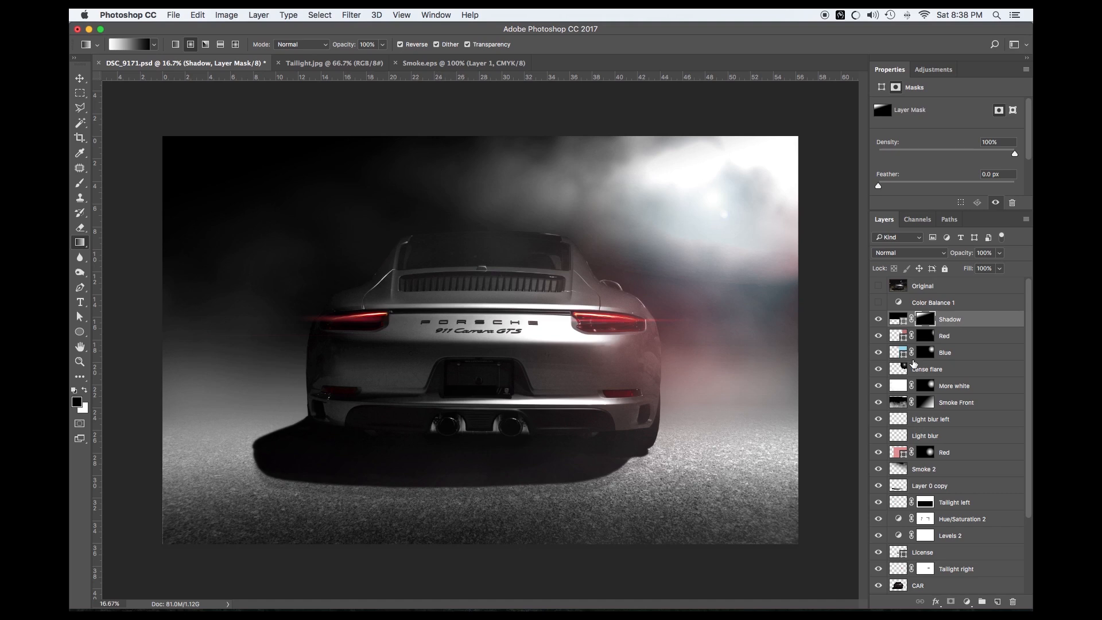
Step: Show the Color Balance 1 adjustment layer, compare the image with and without it, and leave it shown
left_click(929, 304)
left_click(878, 303)
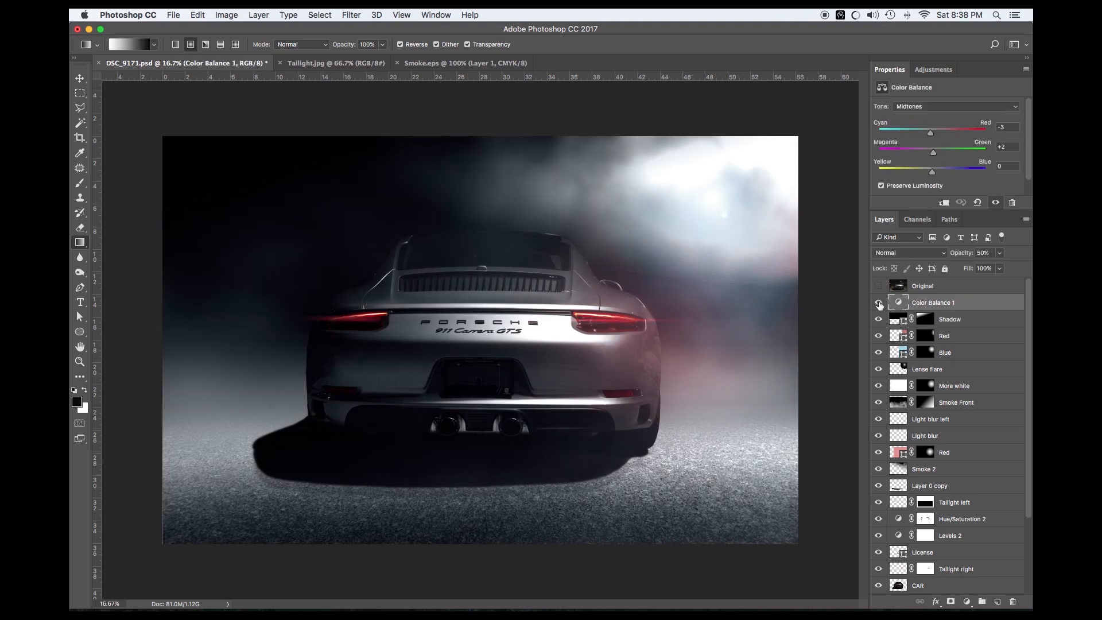
left_click(878, 302)
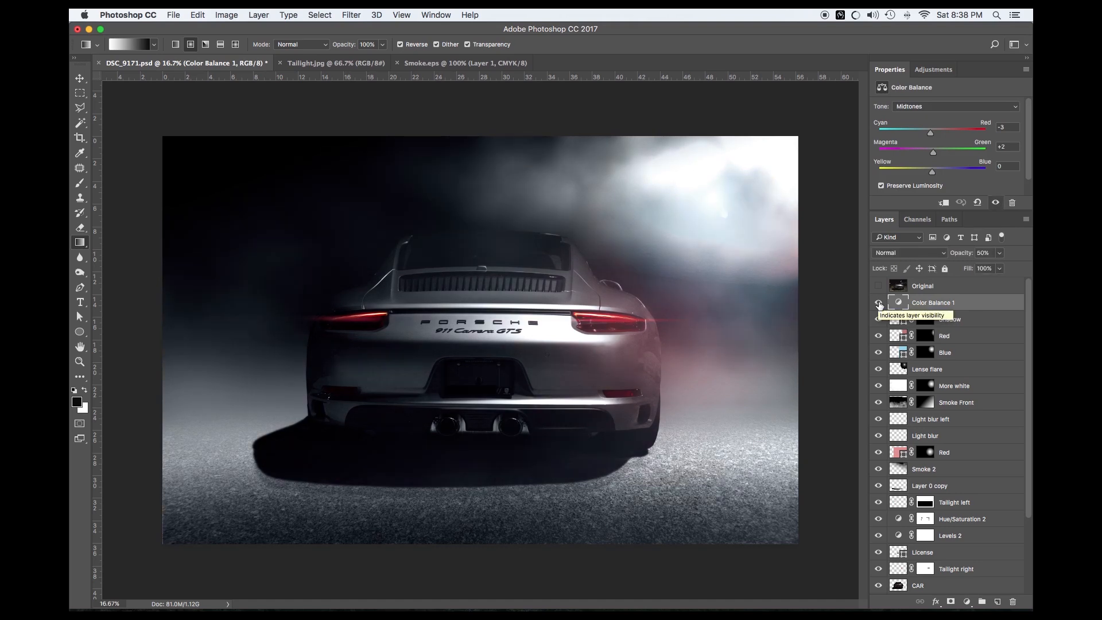
left_click(877, 302)
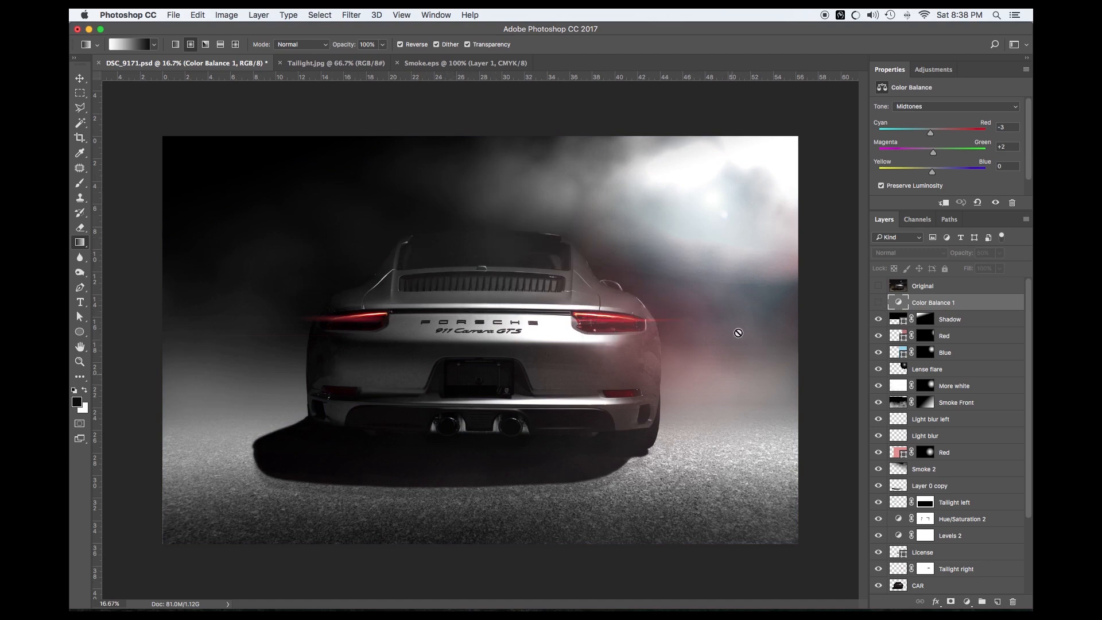
left_click(879, 303)
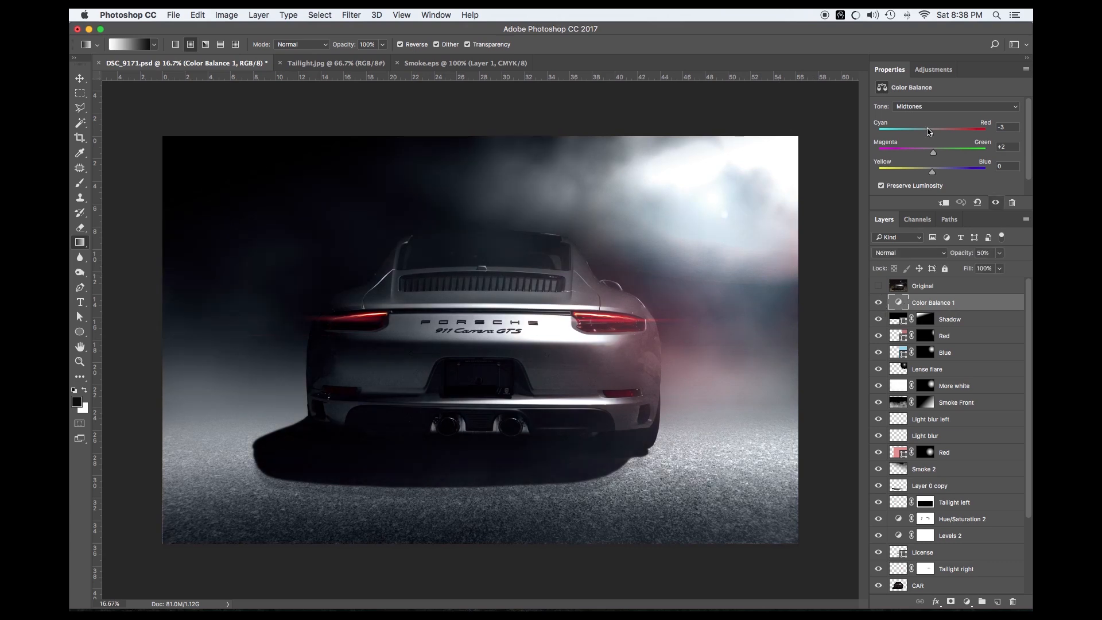
Step: Try shifting the midtone sliders of Color Balance 1, and undo the change
left_click_drag(931, 132, 936, 174)
key("super+z")
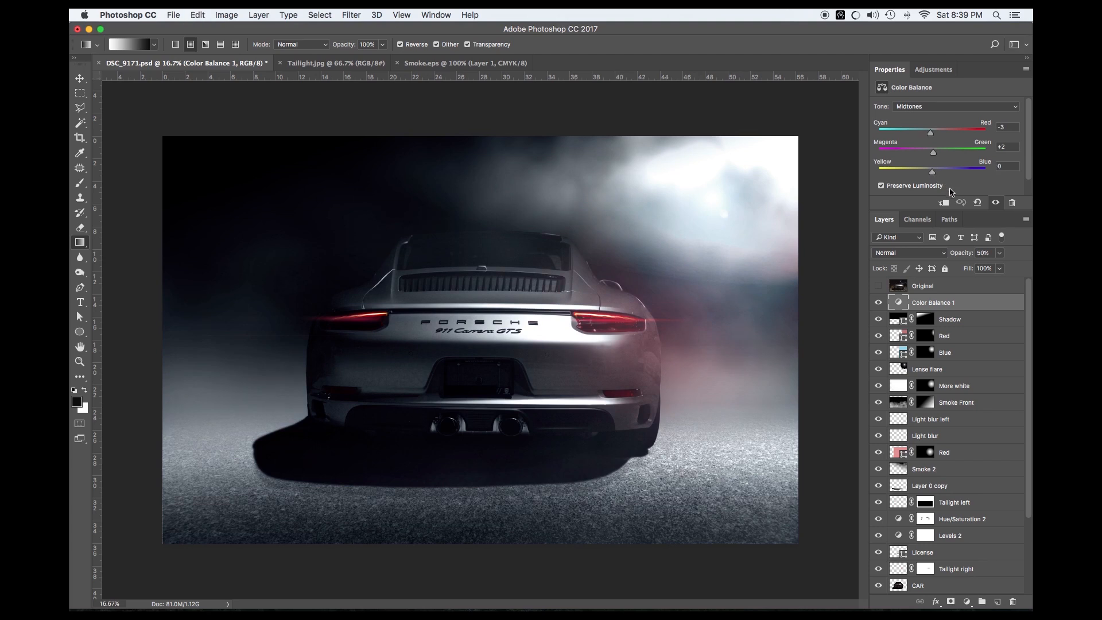